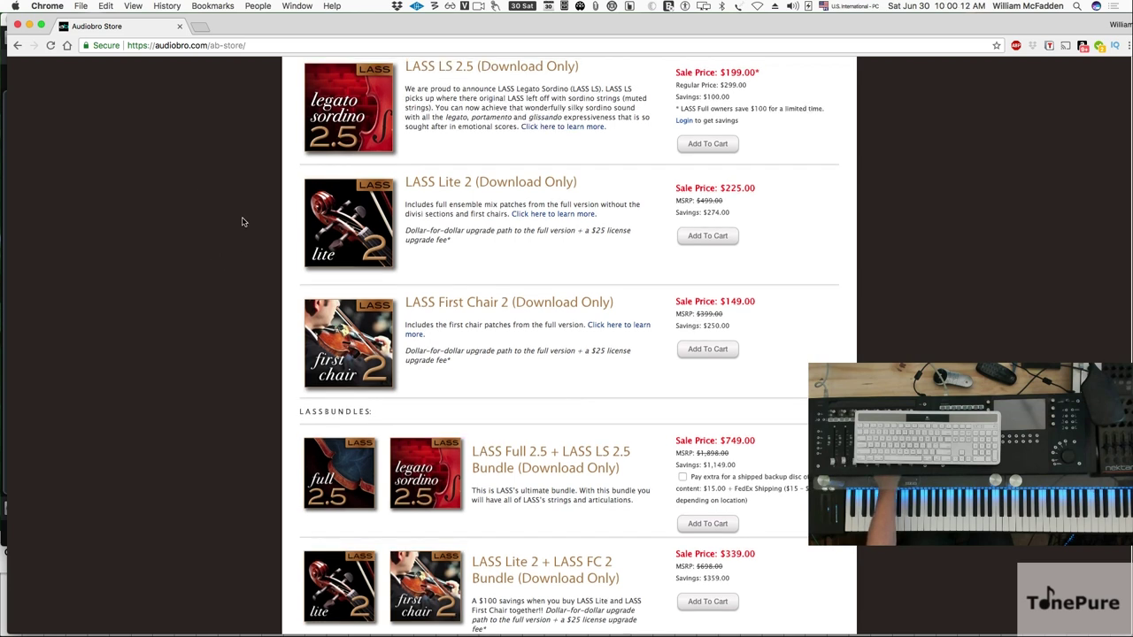
- Scroll the Audiobro store page to review LASS Full 2.5, LASS LS 2.5 and bundle sale prices
{"action": "scroll", "coordinate": [243, 222], "scroll_direction": "up", "scroll_amount": 2}
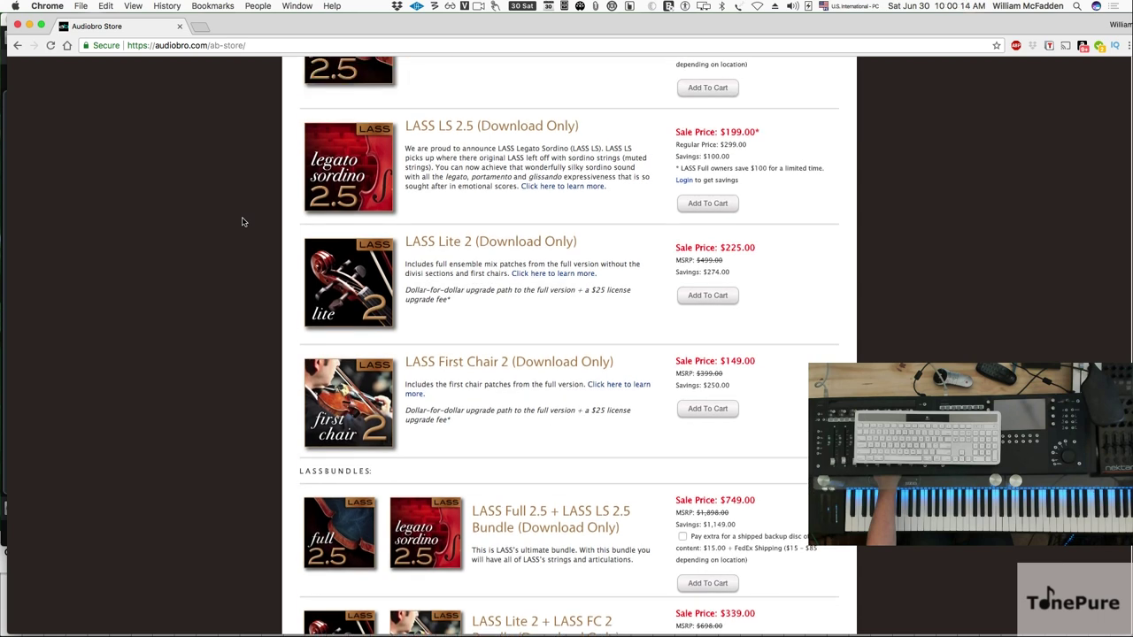
{"action": "scroll", "coordinate": [243, 222], "scroll_direction": "up", "scroll_amount": 1}
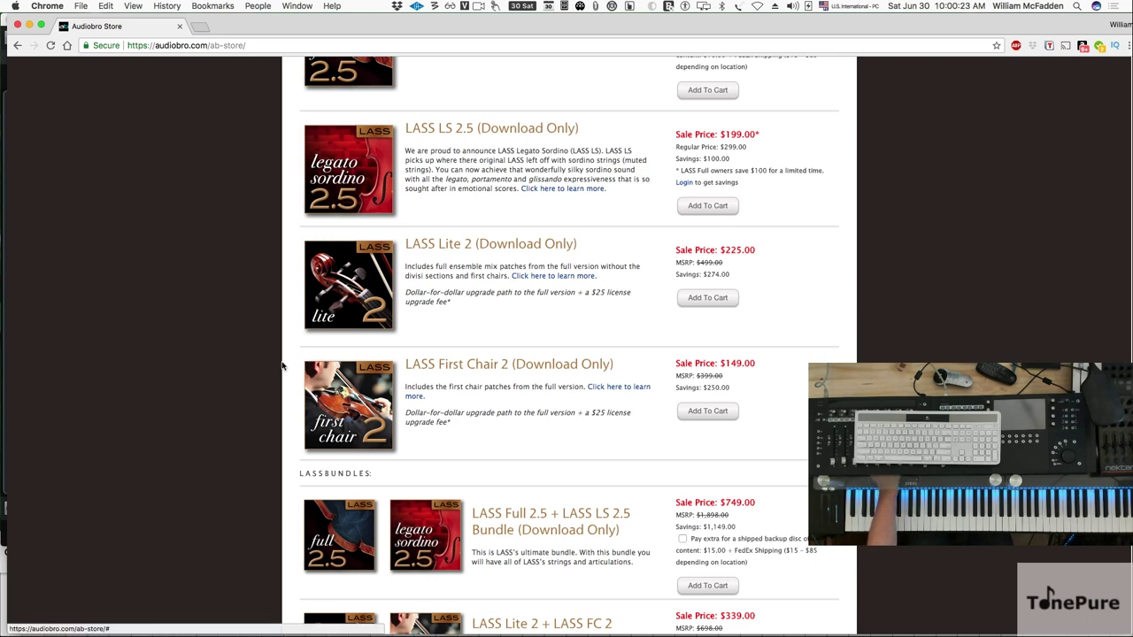
{"action": "scroll", "coordinate": [283, 364], "scroll_direction": "down", "scroll_amount": 1}
{"action": "scroll", "coordinate": [284, 363], "scroll_direction": "down", "scroll_amount": 3}
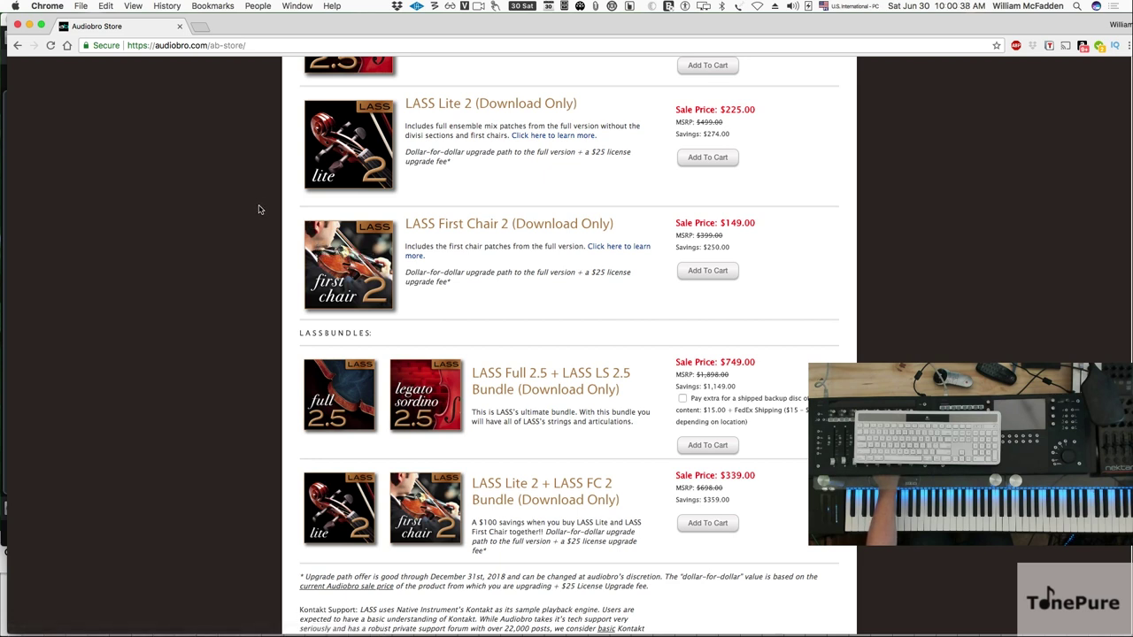
{"action": "scroll", "coordinate": [202, 223], "scroll_direction": "up", "scroll_amount": 10}
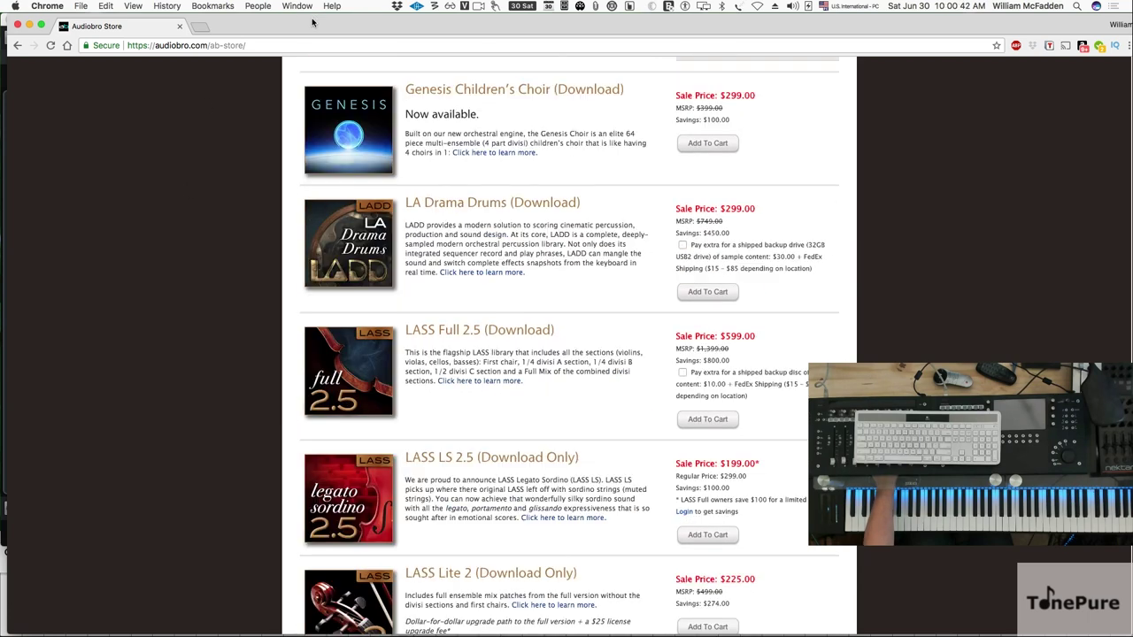
- Switch to Cubase and open the Violins track's Kontakt showing Airy Vlns I Long
{"action": "key", "text": "super+Tab"}
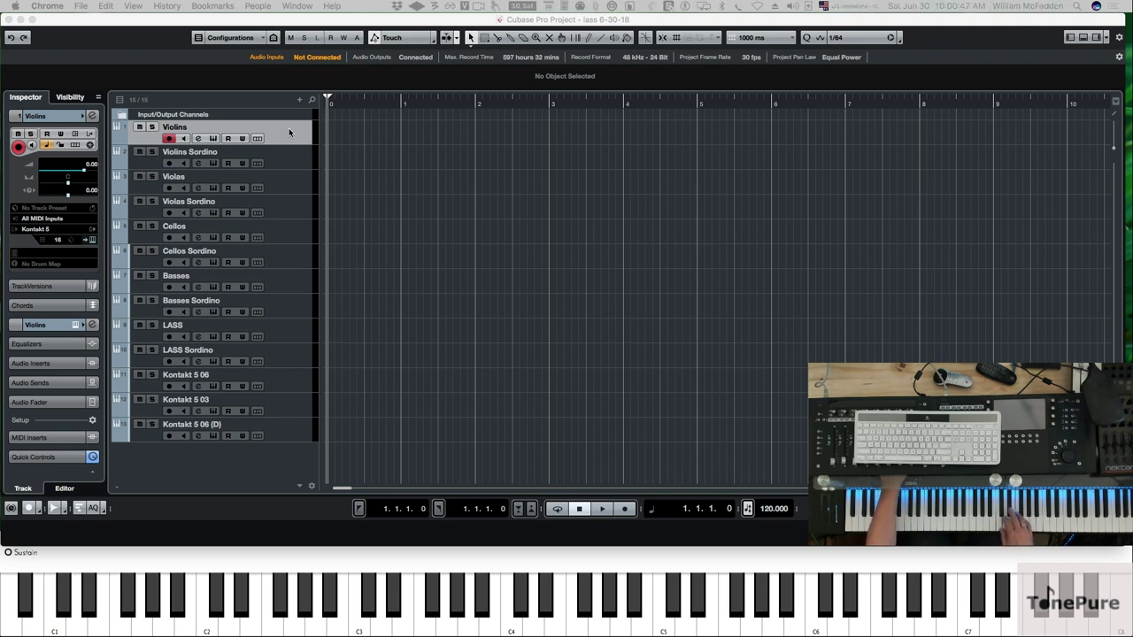
{"action": "left_click", "coordinate": [214, 139]}
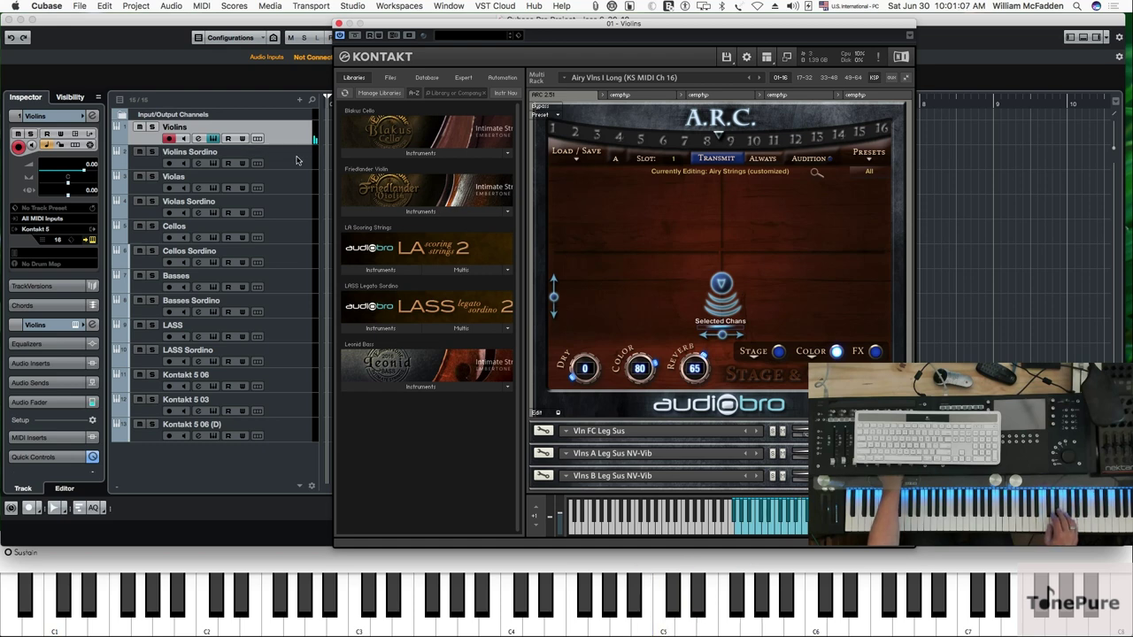
- Audition the Violins Sordino instrument, then select the Violas track
{"action": "left_click", "coordinate": [297, 160]}
{"action": "left_click", "coordinate": [213, 163]}
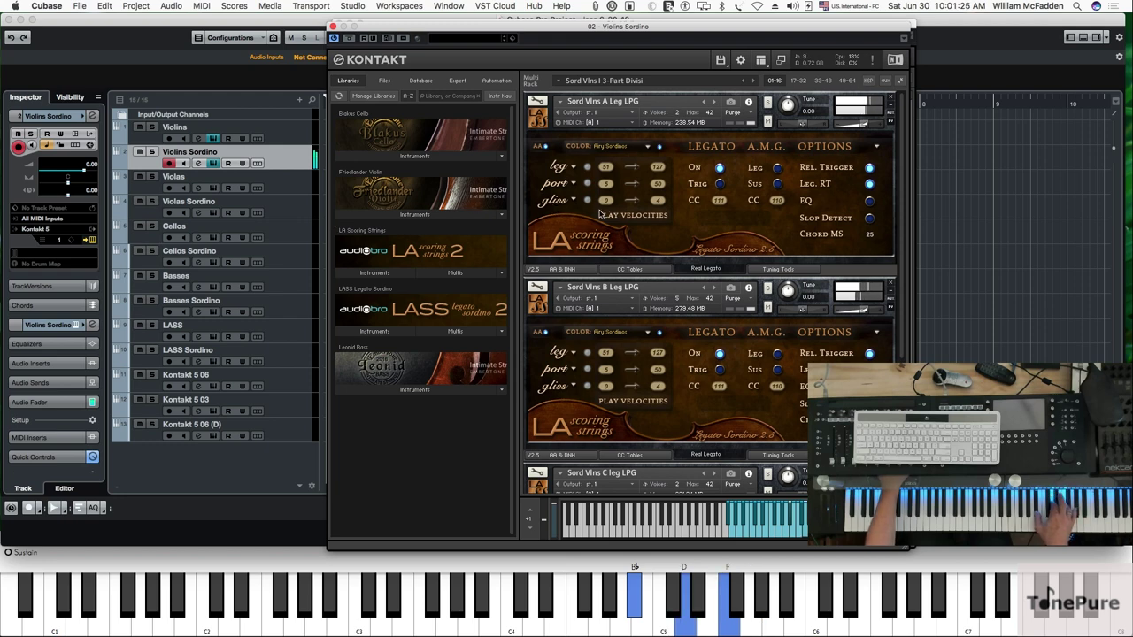
{"action": "left_click", "coordinate": [288, 189]}
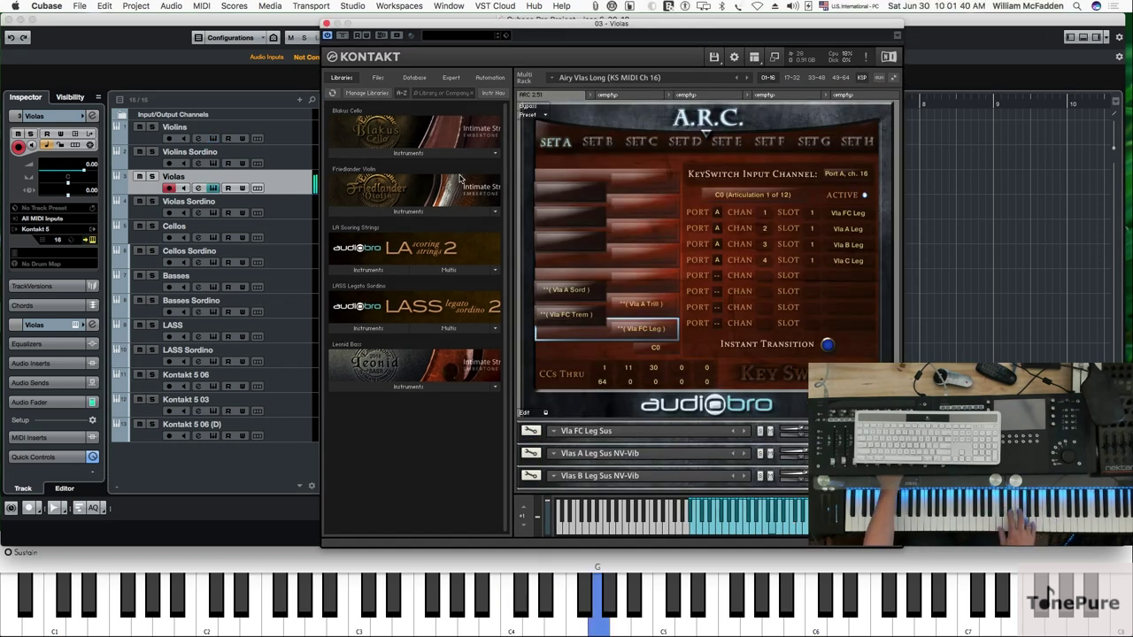
- Select Violas Sordino, enable its monitoring and open its Sord Vlas 3-Part Divisi instrument
{"action": "left_click", "coordinate": [280, 208]}
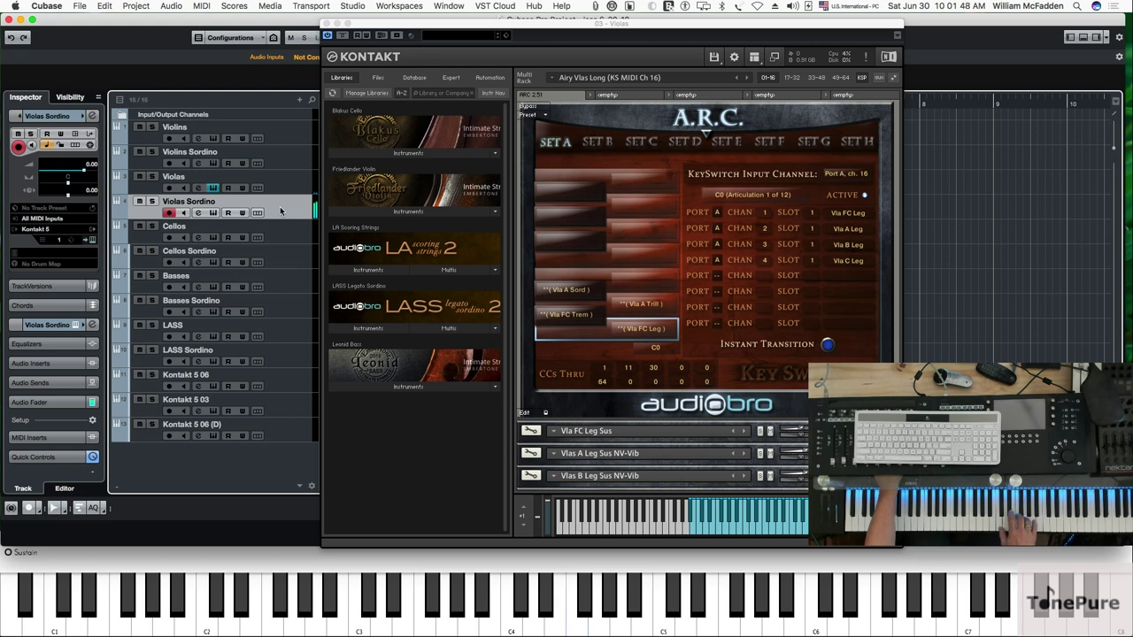
{"action": "left_click", "coordinate": [212, 213]}
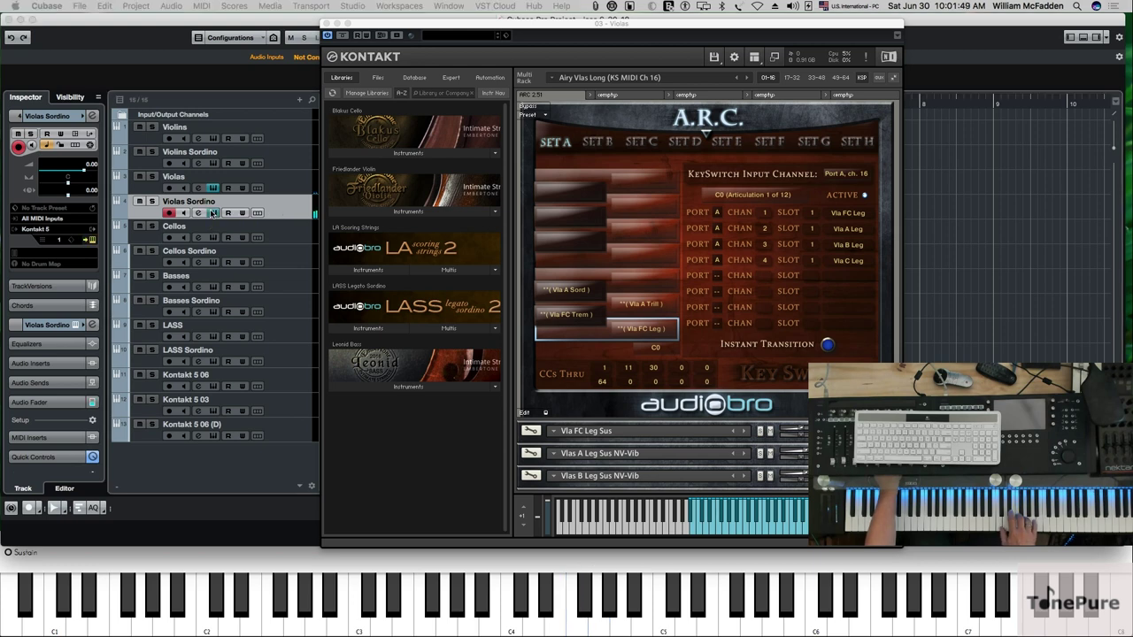
{"action": "left_click", "coordinate": [199, 213]}
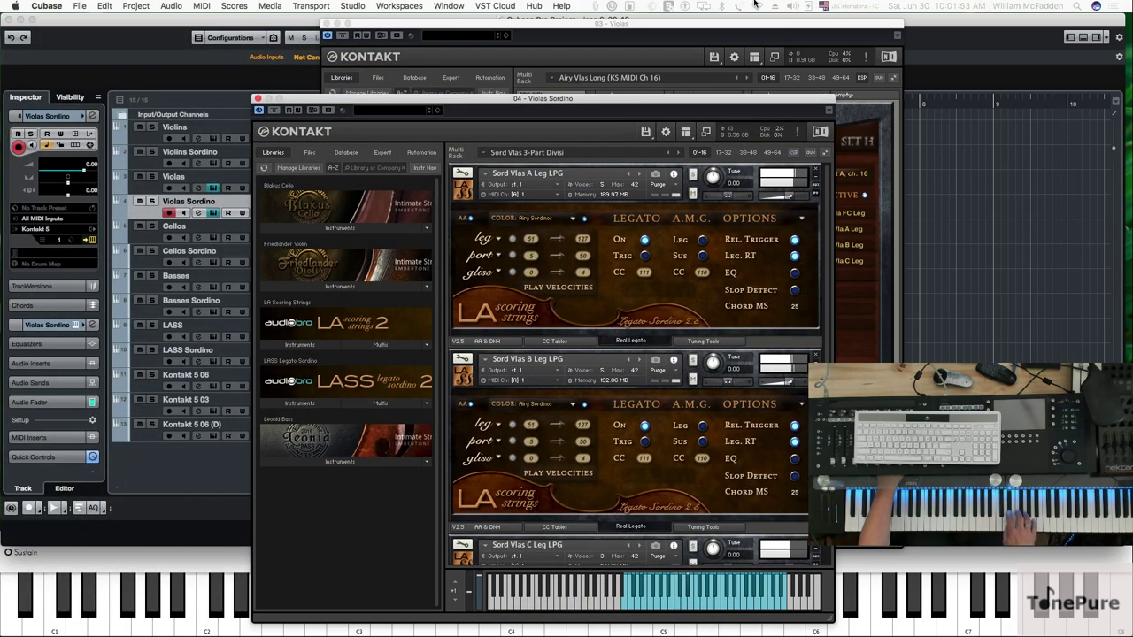
- Move Kontakt aside, compare Violas with Violas Sordino, then select Cellos (Airy Cellos Long)
{"action": "left_click", "coordinate": [741, 7]}
{"action": "left_click_drag", "start_coordinate": [547, 101], "coordinate": [656, 40]}
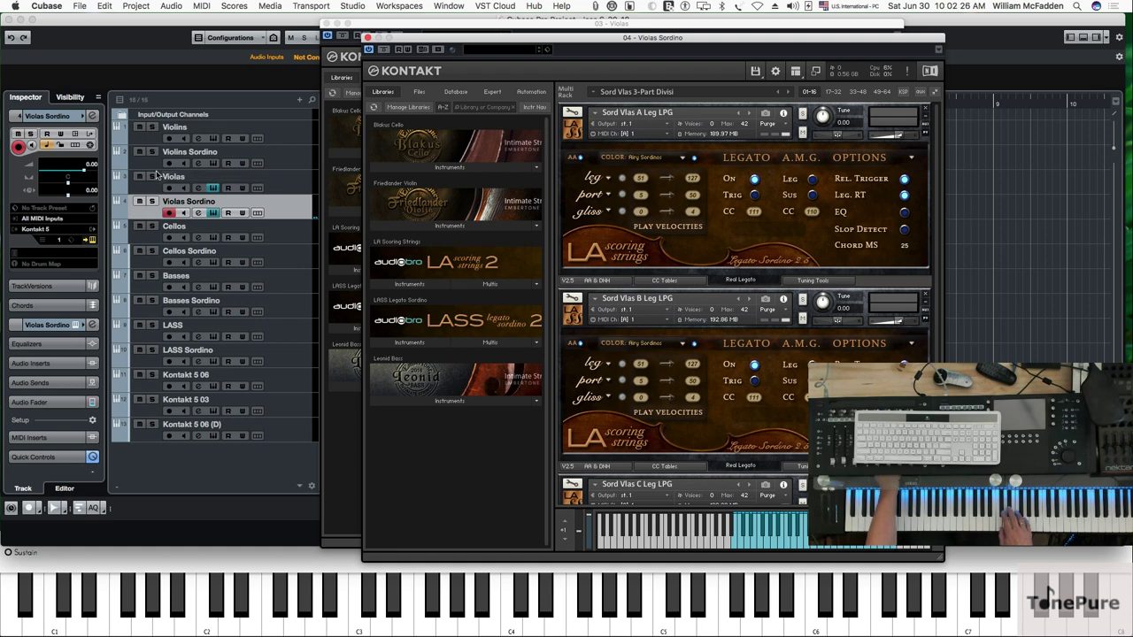
{"action": "left_click", "coordinate": [281, 185]}
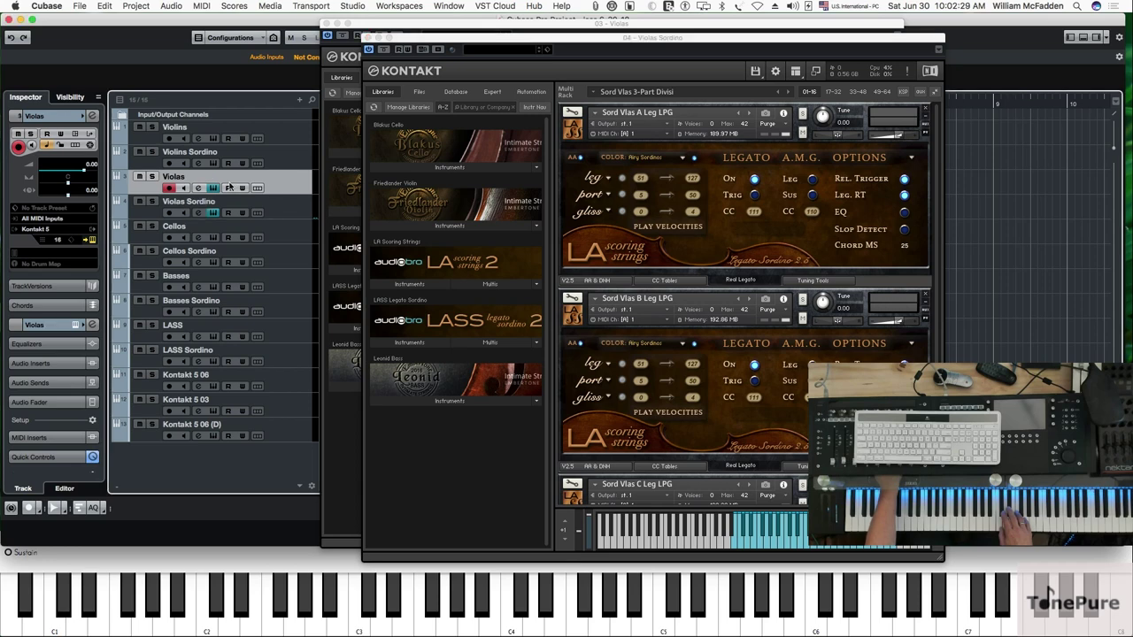
{"action": "left_click", "coordinate": [283, 207]}
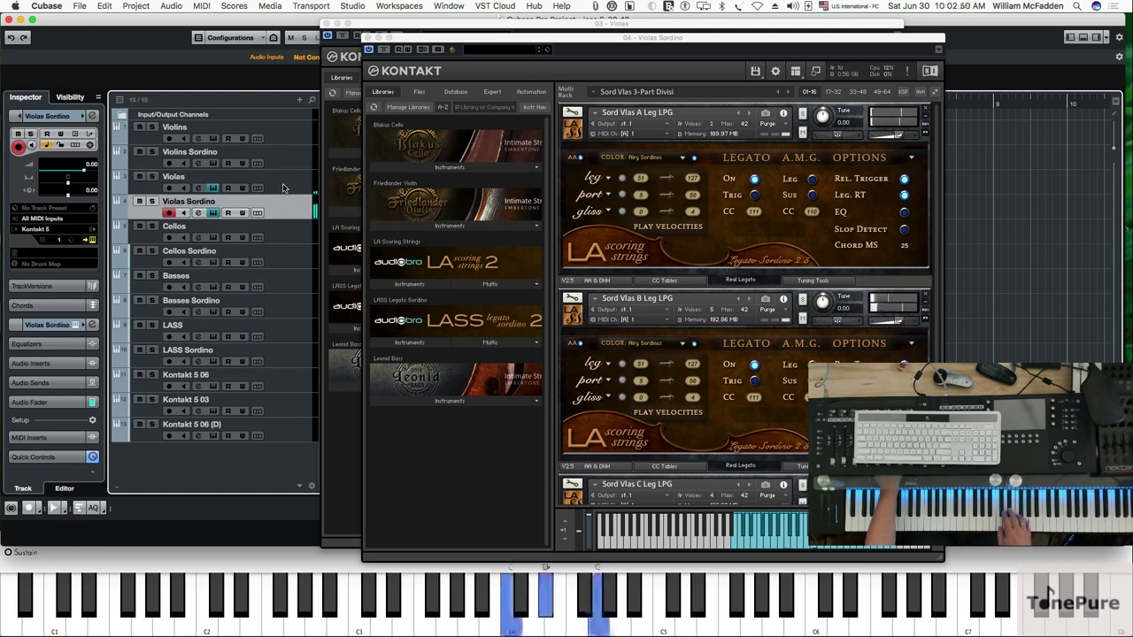
{"action": "left_click", "coordinate": [283, 187]}
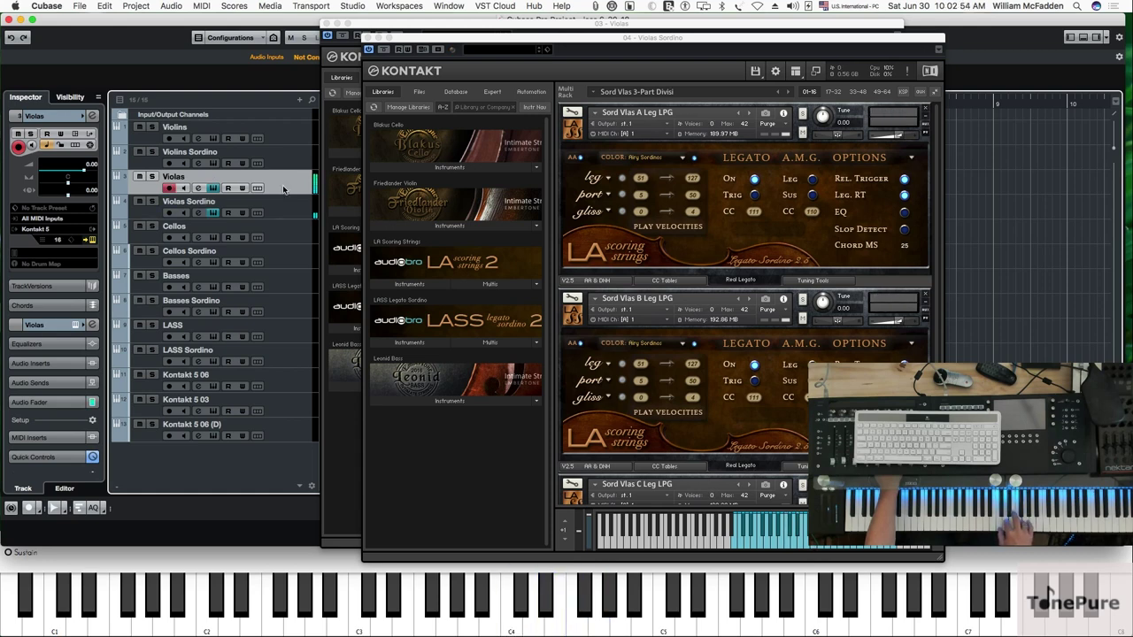
{"action": "left_click", "coordinate": [285, 207]}
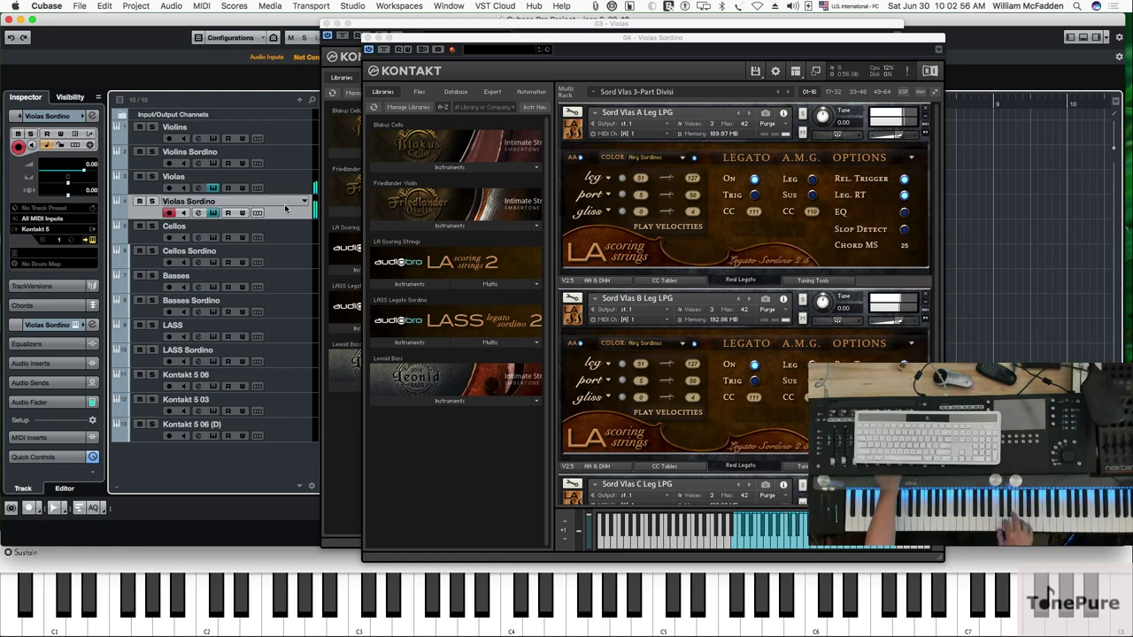
{"action": "left_click", "coordinate": [293, 233]}
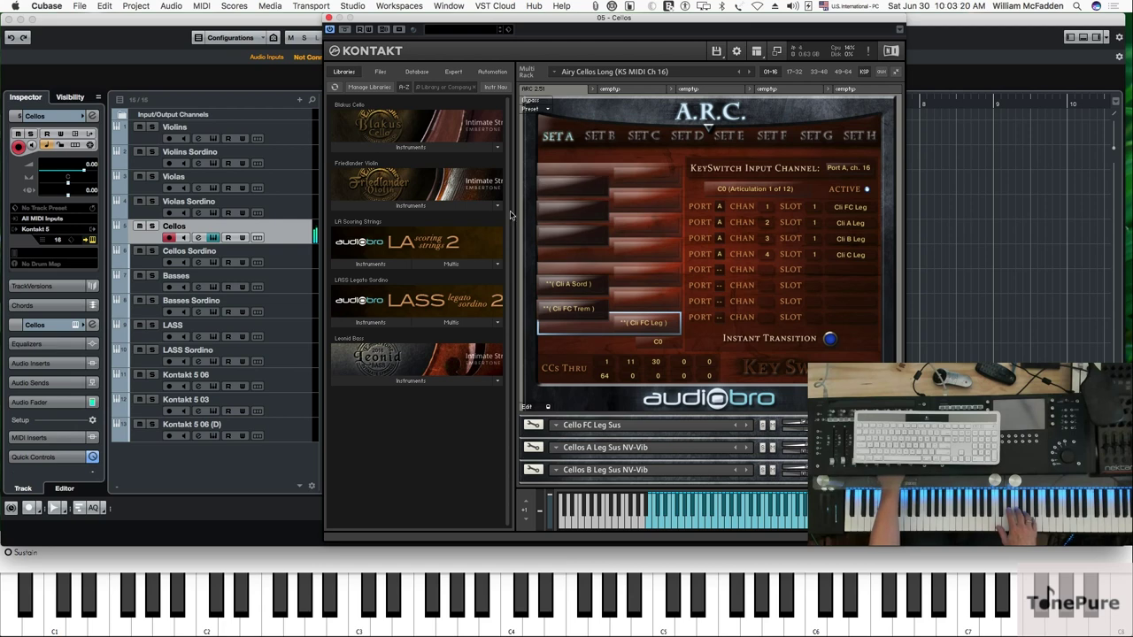
- Compare Cellos Sordino with Cellos, then select the Basses track
{"action": "left_click", "coordinate": [288, 258]}
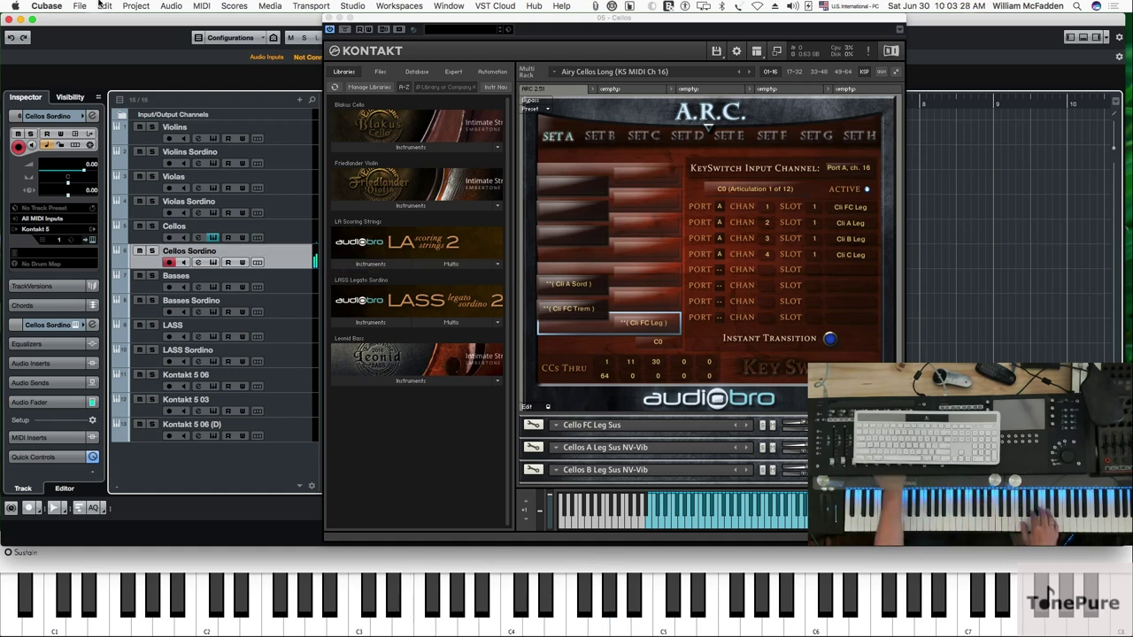
{"action": "left_click", "coordinate": [282, 234]}
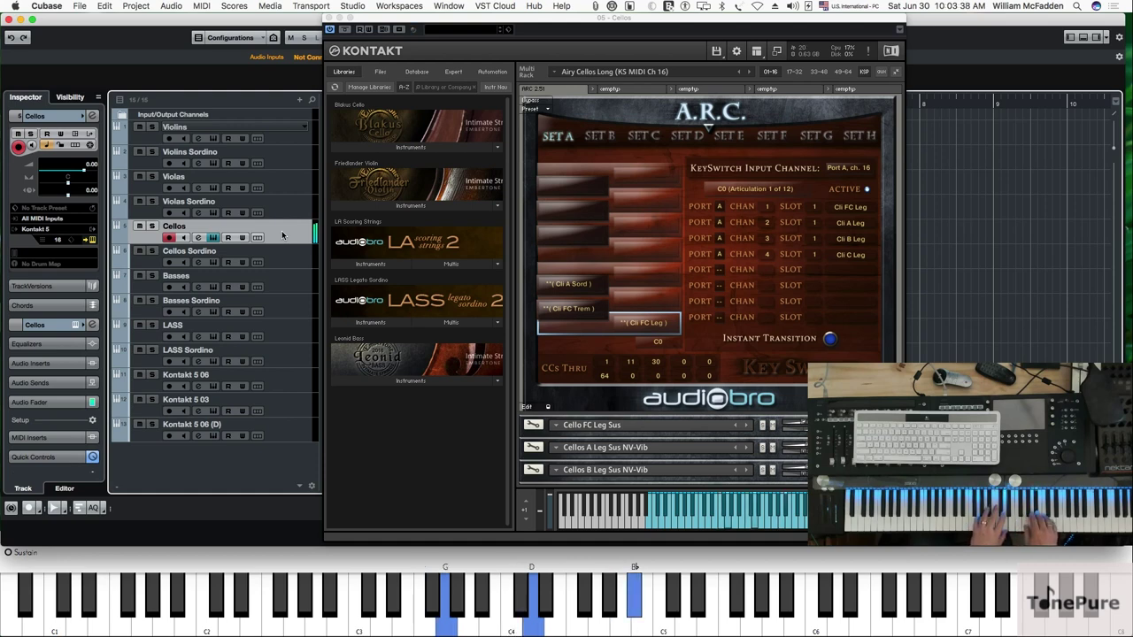
{"action": "left_click", "coordinate": [281, 281]}
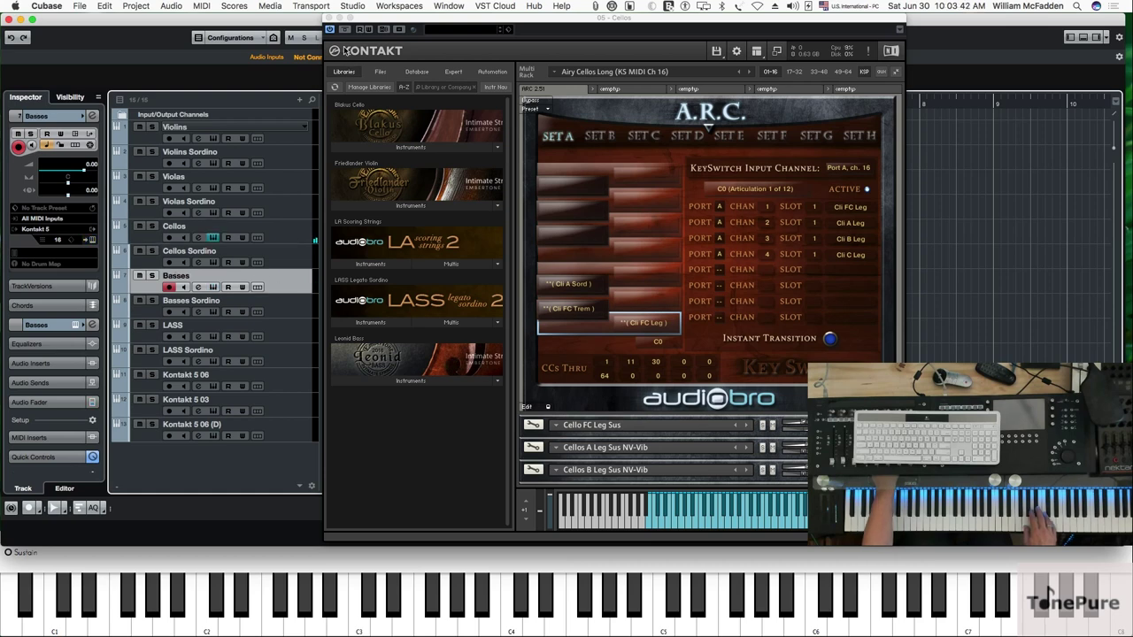
- Close Kontakt, enable monitoring on Basses and position its reopened instrument window
{"action": "left_click", "coordinate": [328, 19]}
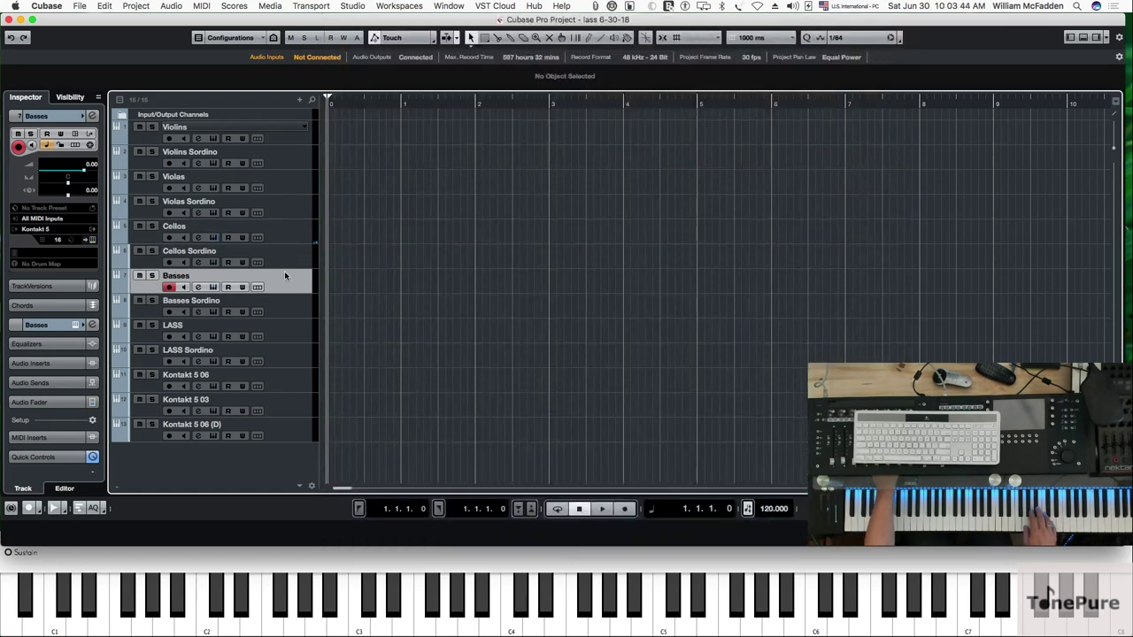
{"action": "left_click", "coordinate": [212, 287]}
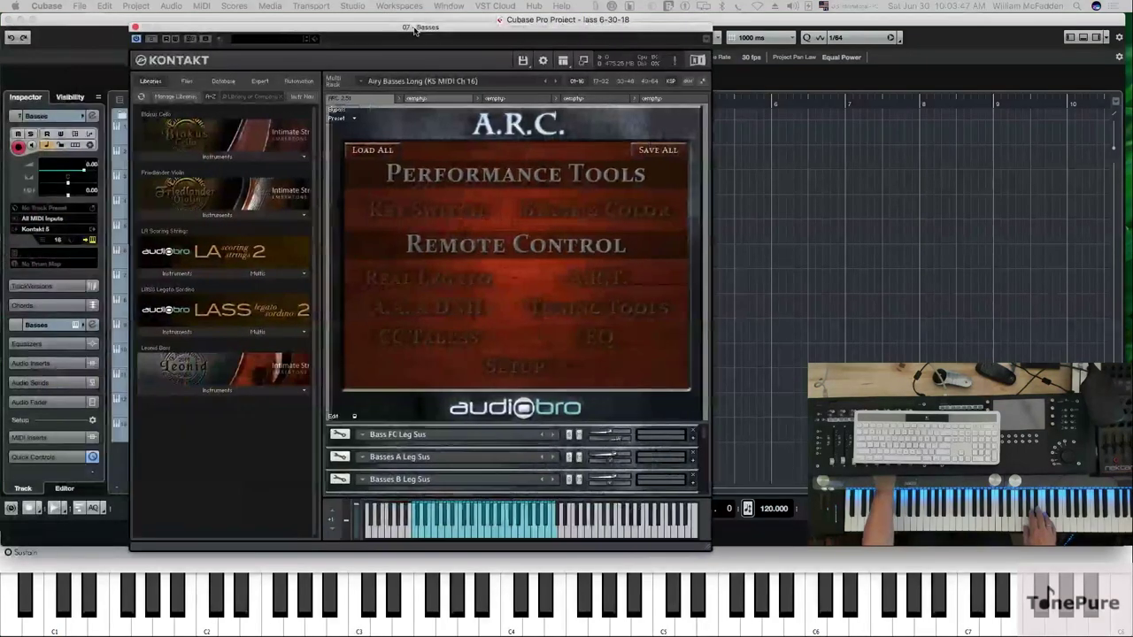
{"action": "left_click_drag", "start_coordinate": [411, 29], "coordinate": [602, 35]}
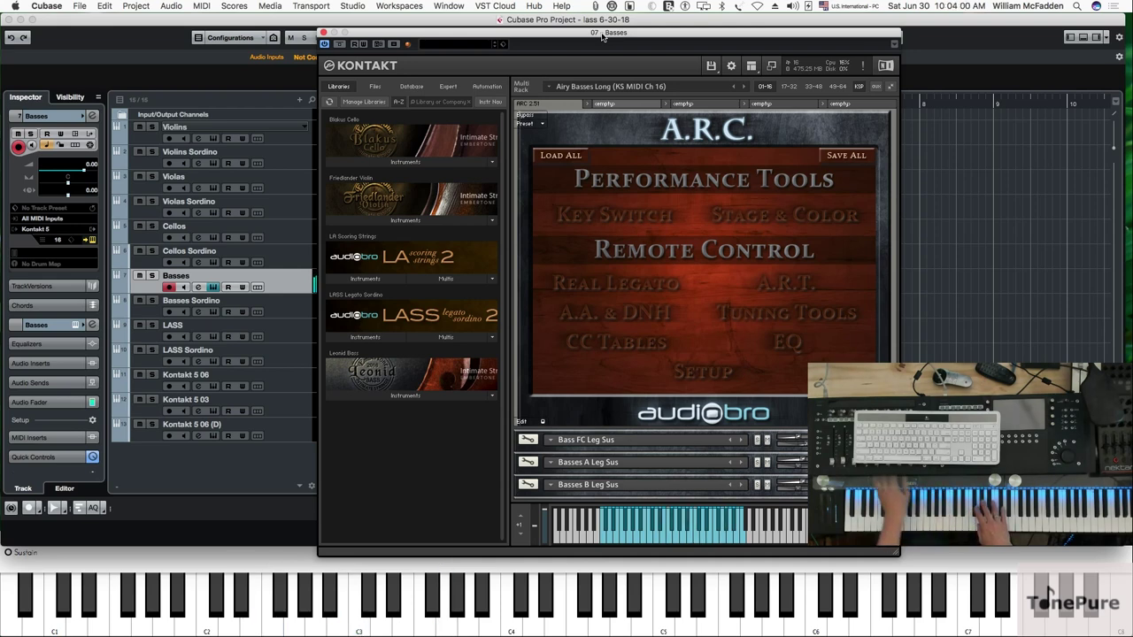
- Select Basses Sordino and bring its Sord Basses 3-Part Divisi Kontakt window into view
{"action": "left_click", "coordinate": [294, 314]}
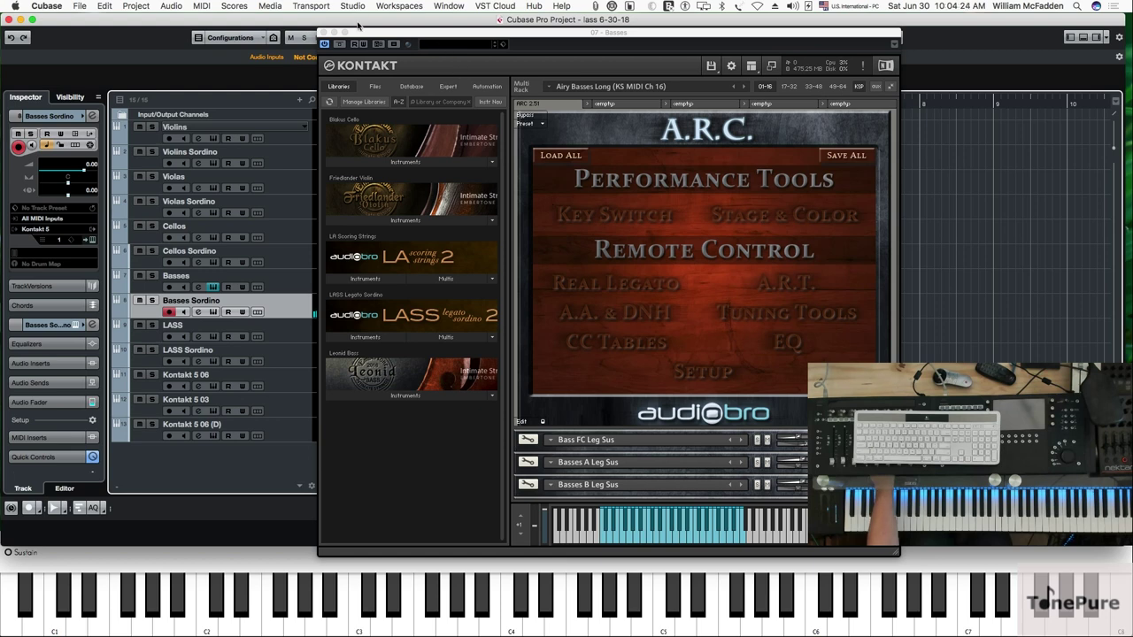
{"action": "left_click", "coordinate": [213, 313]}
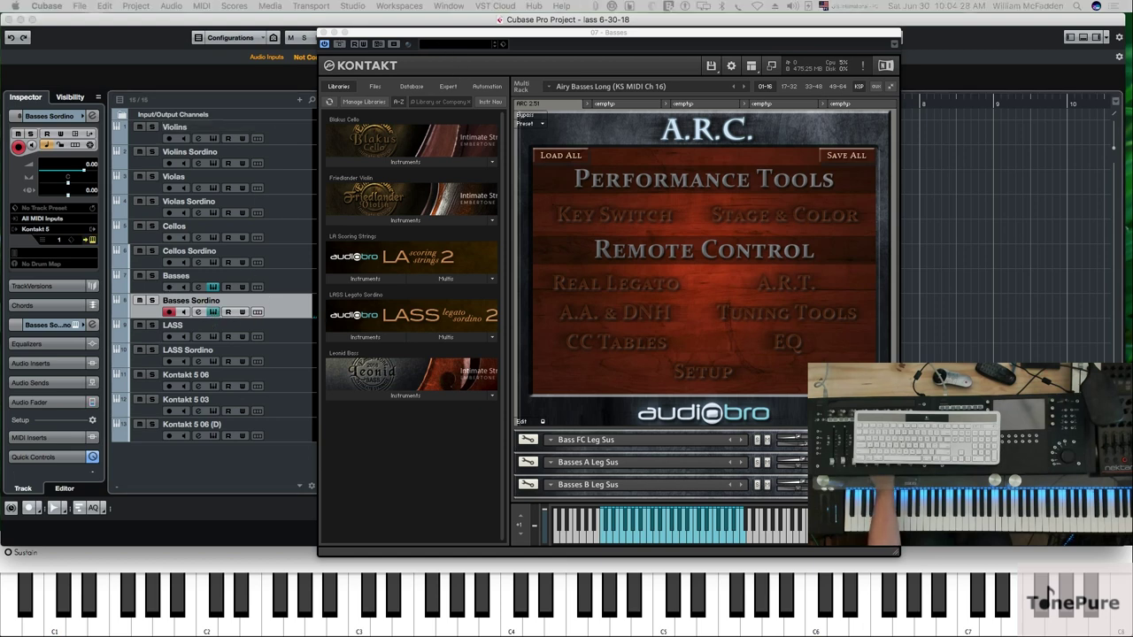
{"action": "left_click", "coordinate": [198, 312]}
{"action": "left_click_drag", "start_coordinate": [177, 26], "coordinate": [582, 49]}
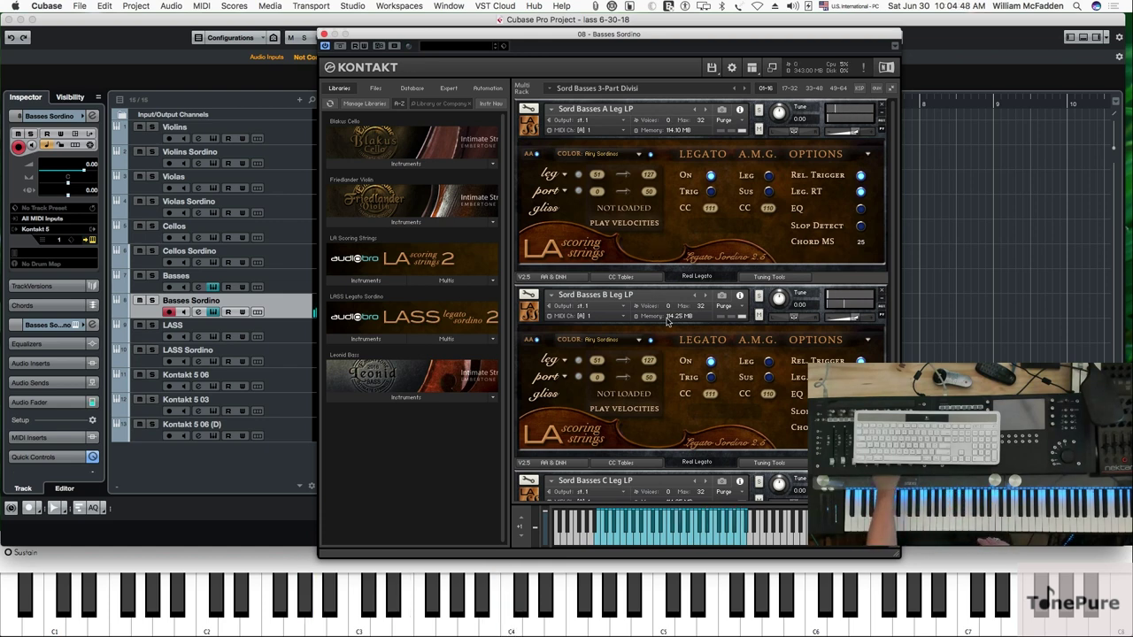
- Reselect Basses, then close both the Basses Sordino and Basses Kontakt windows
{"action": "left_click", "coordinate": [290, 286]}
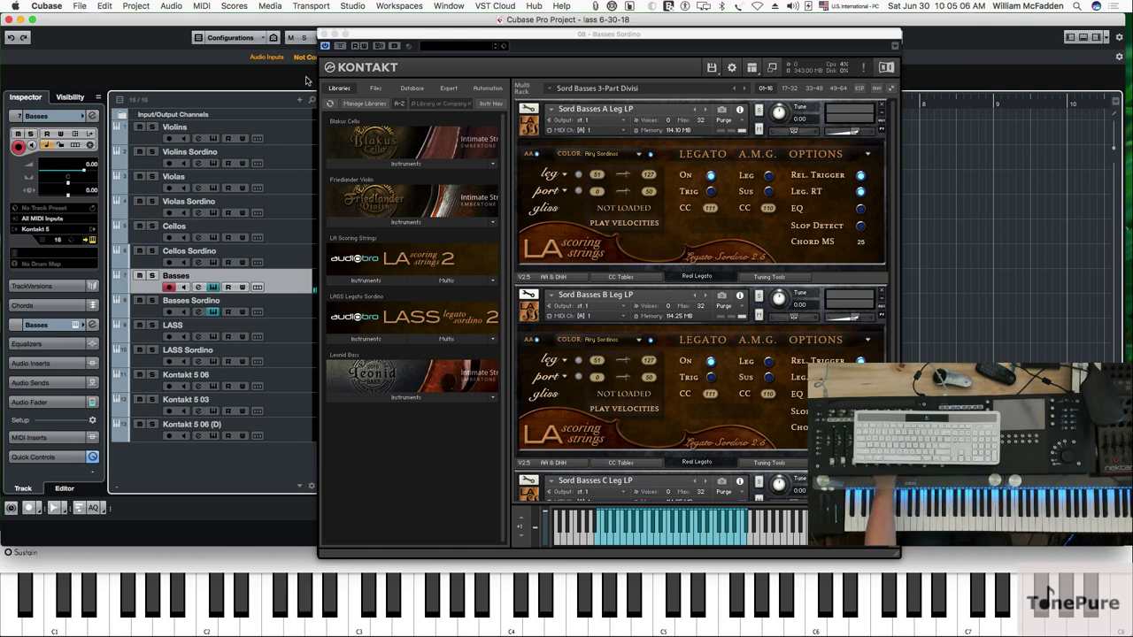
{"action": "left_click", "coordinate": [324, 34]}
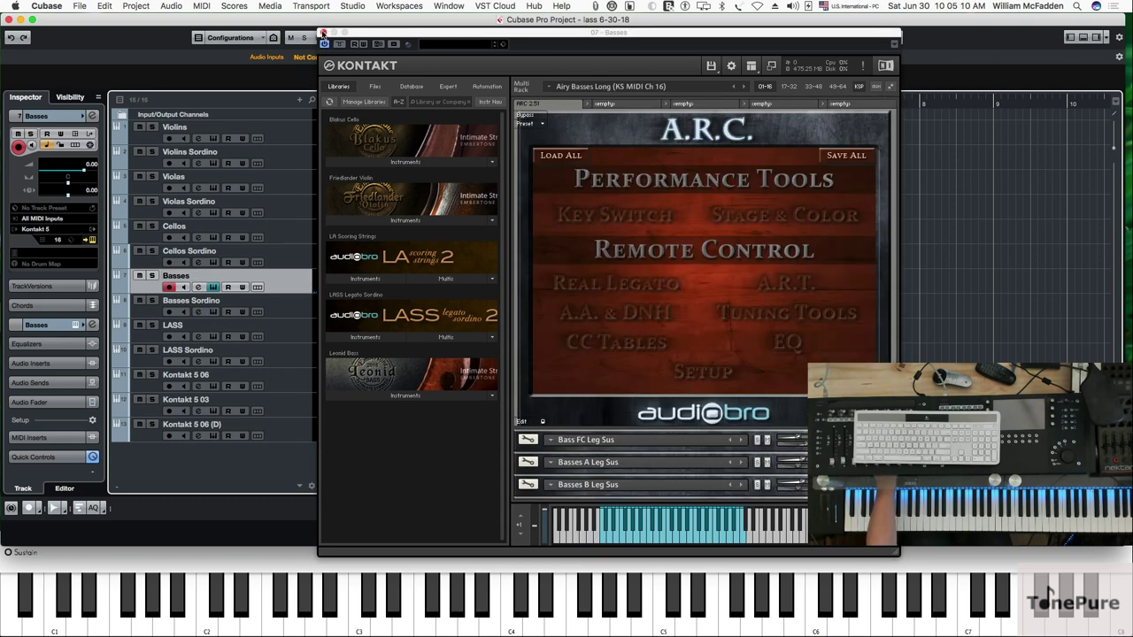
{"action": "left_click", "coordinate": [323, 32]}
- Open the LASS track's empty Kontakt, move it up, and list LA Scoring Strings instrument folders
{"action": "left_click", "coordinate": [295, 337]}
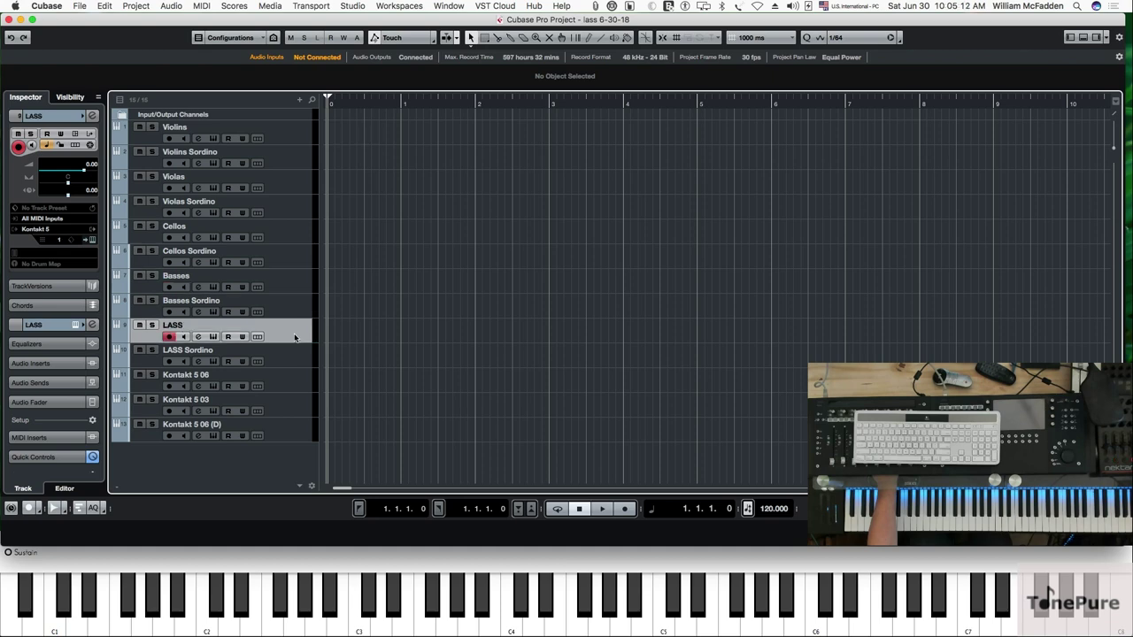
{"action": "left_click", "coordinate": [213, 337]}
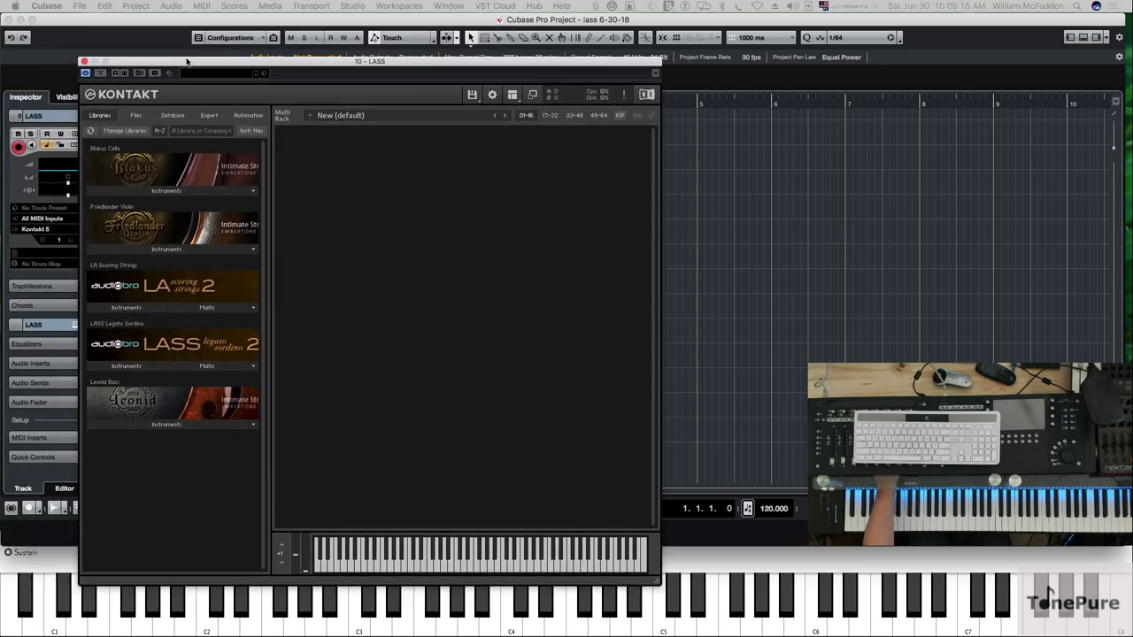
{"action": "left_click_drag", "start_coordinate": [187, 61], "coordinate": [391, 27]}
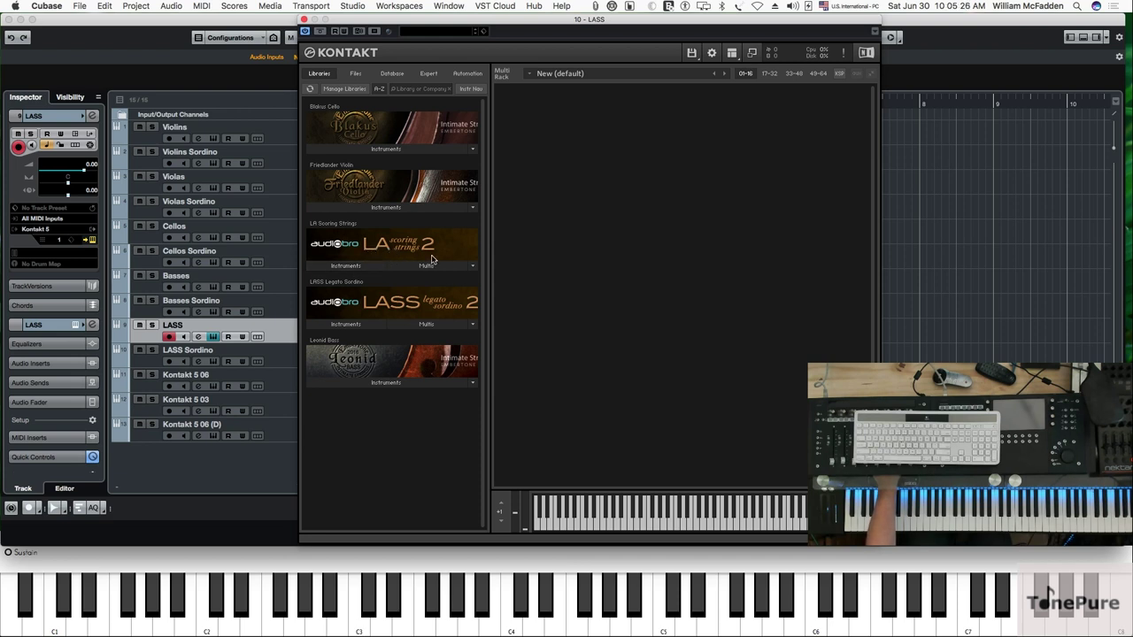
{"action": "left_click", "coordinate": [345, 266]}
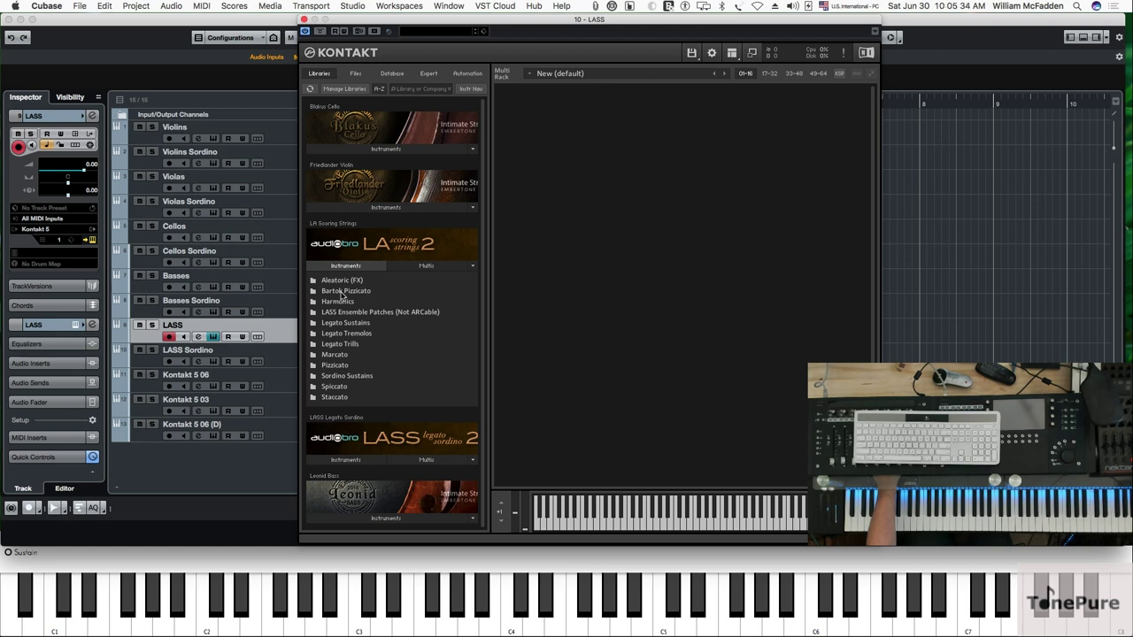
- Browse the Aleatoric (FX) instrument folder and return to the folder list
{"action": "left_click", "coordinate": [339, 281]}
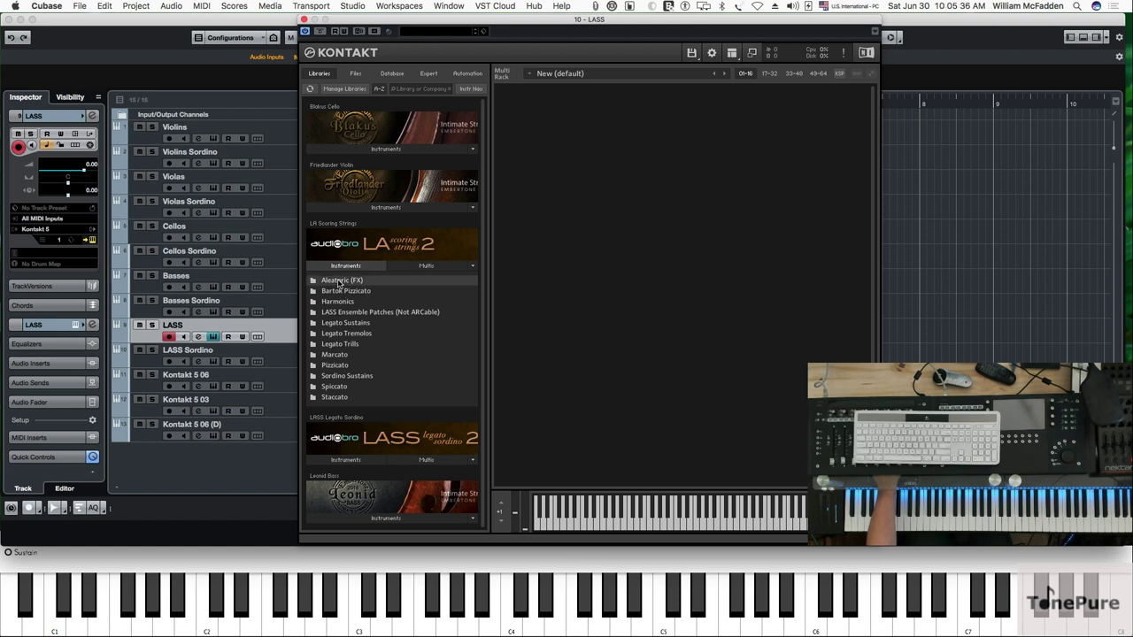
{"action": "double_click", "coordinate": [339, 282]}
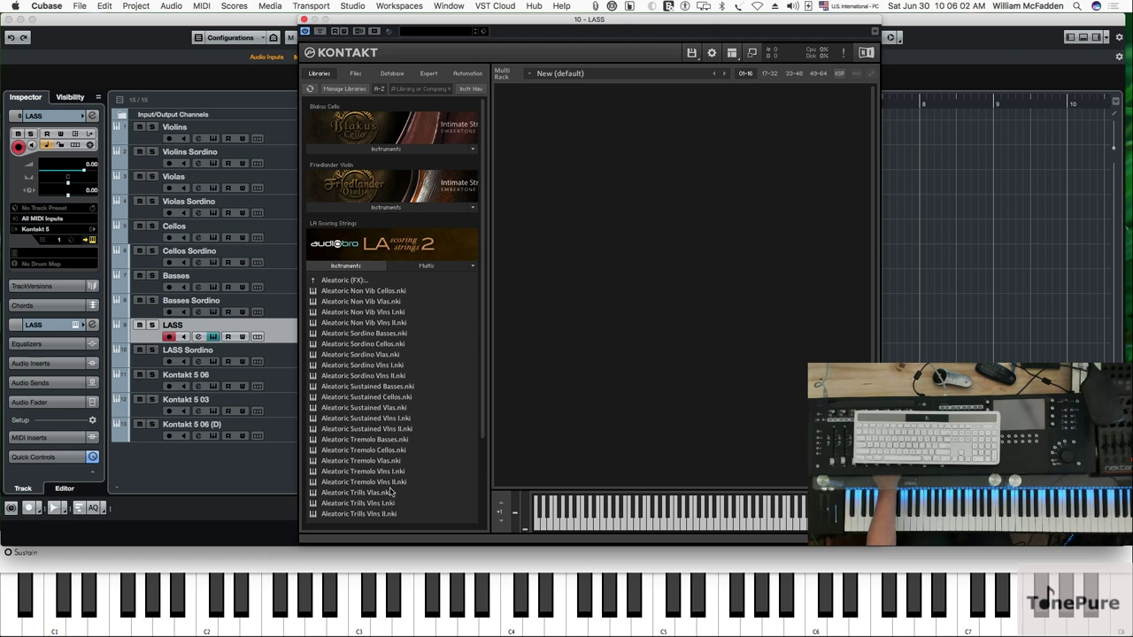
{"action": "left_click", "coordinate": [334, 283]}
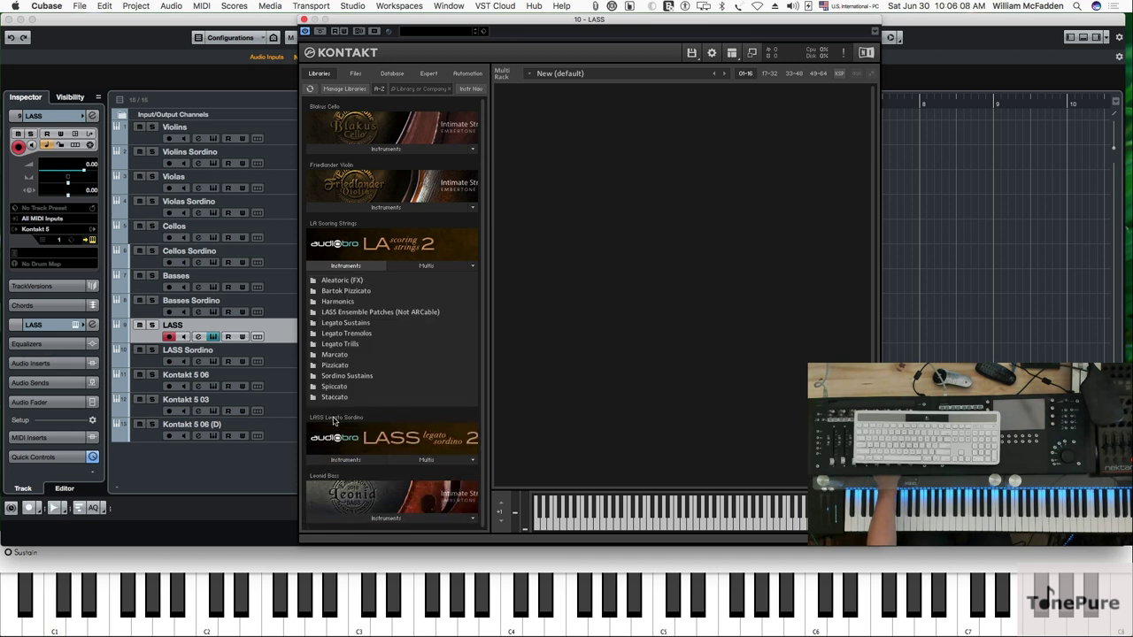
- Browse LASS Legato Sordino folders 1 Sordino Violins I through 5 Sordino Basses
{"action": "left_click", "coordinate": [337, 460]}
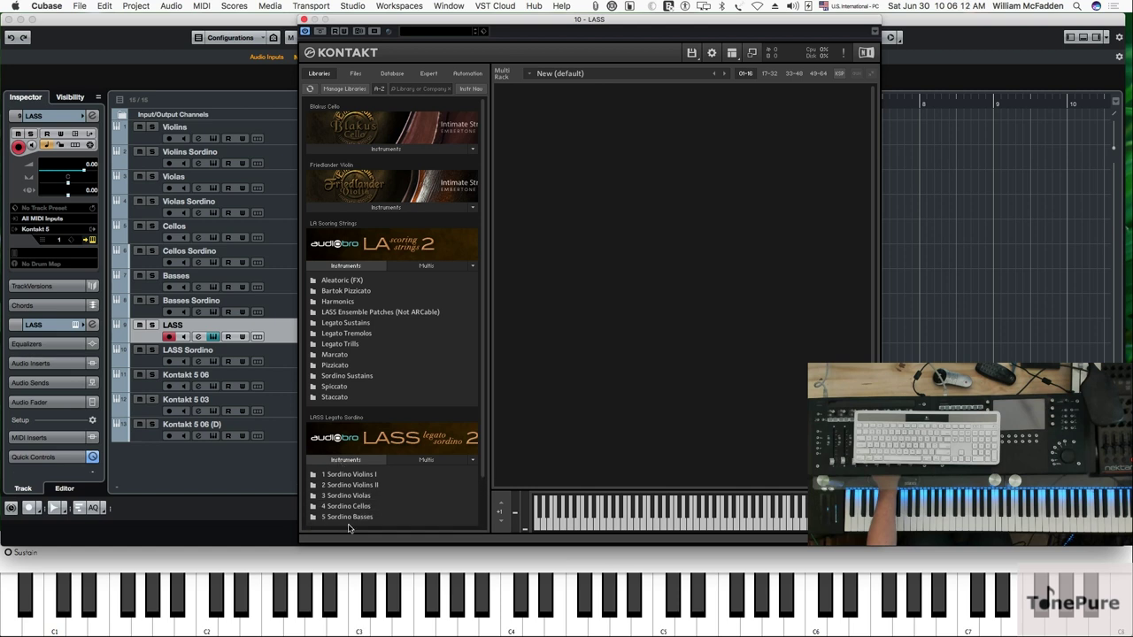
{"action": "double_click", "coordinate": [340, 475]}
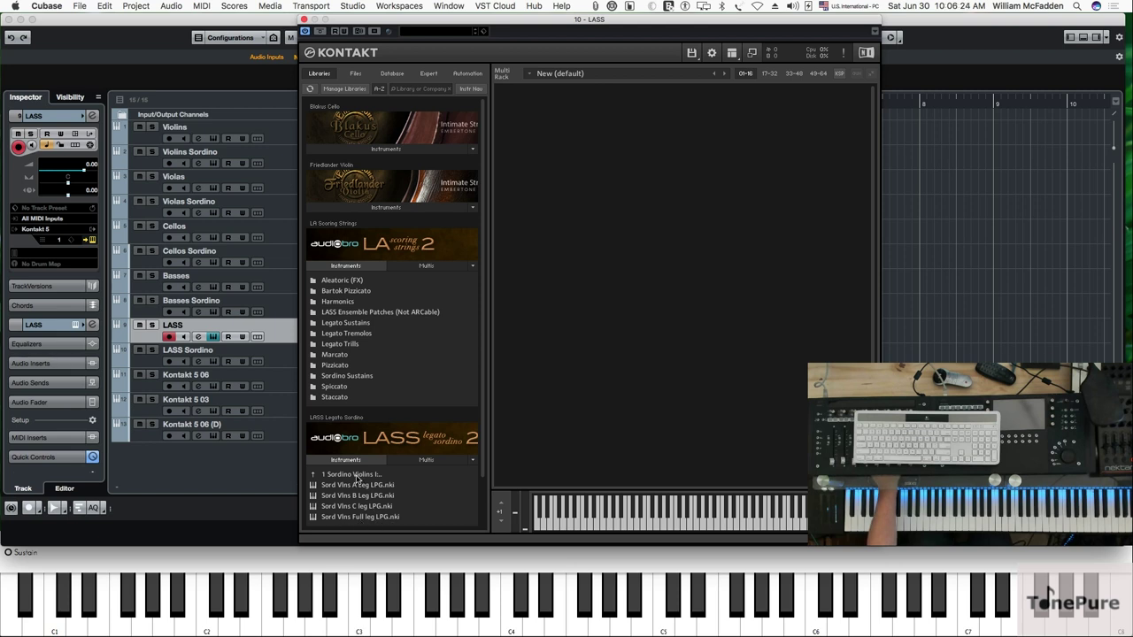
{"action": "left_click", "coordinate": [357, 475]}
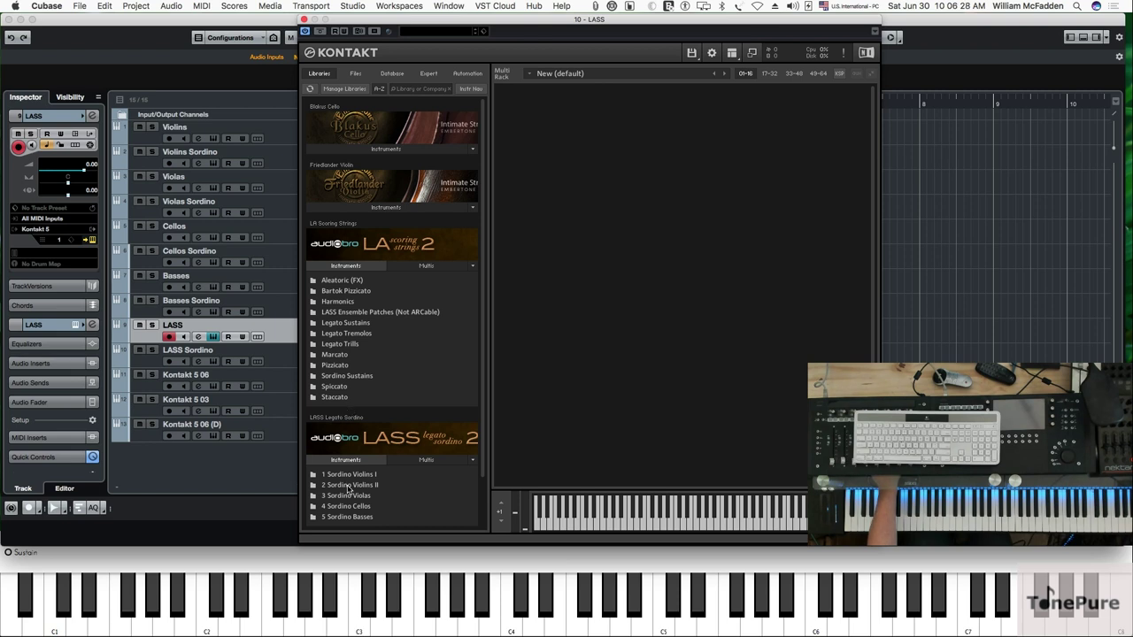
{"action": "left_click", "coordinate": [348, 486]}
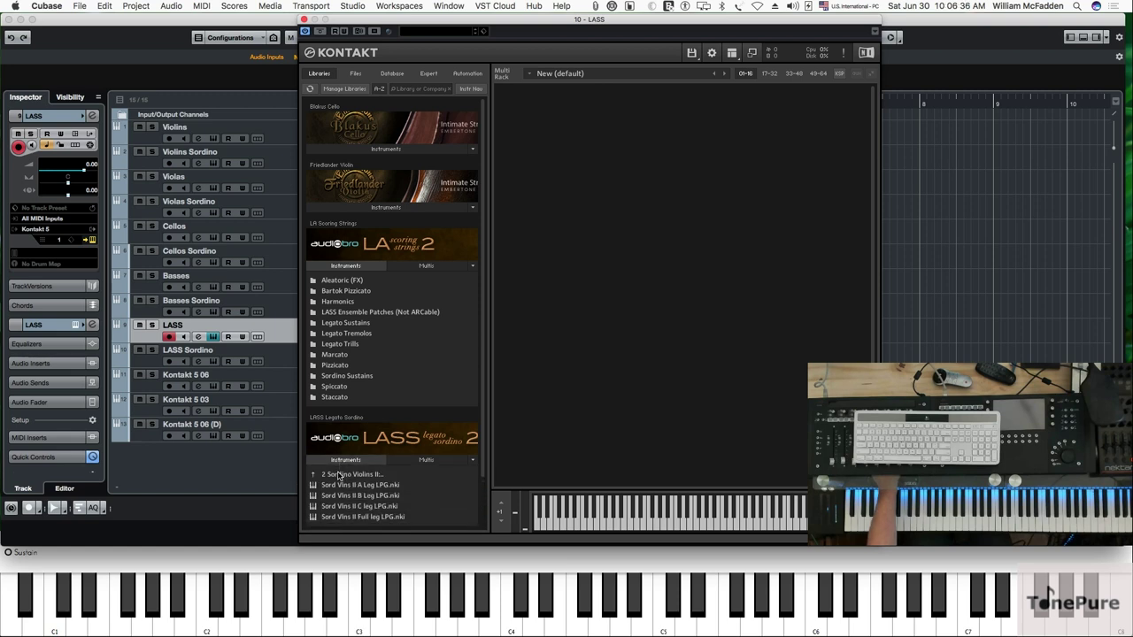
{"action": "left_click", "coordinate": [341, 475]}
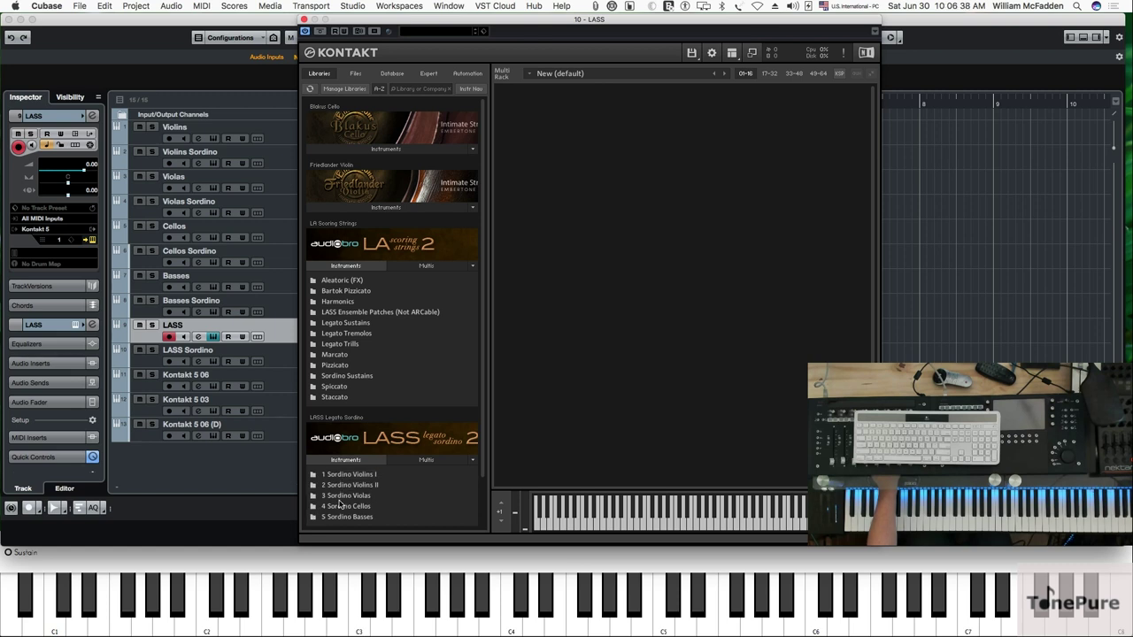
{"action": "left_click", "coordinate": [341, 497]}
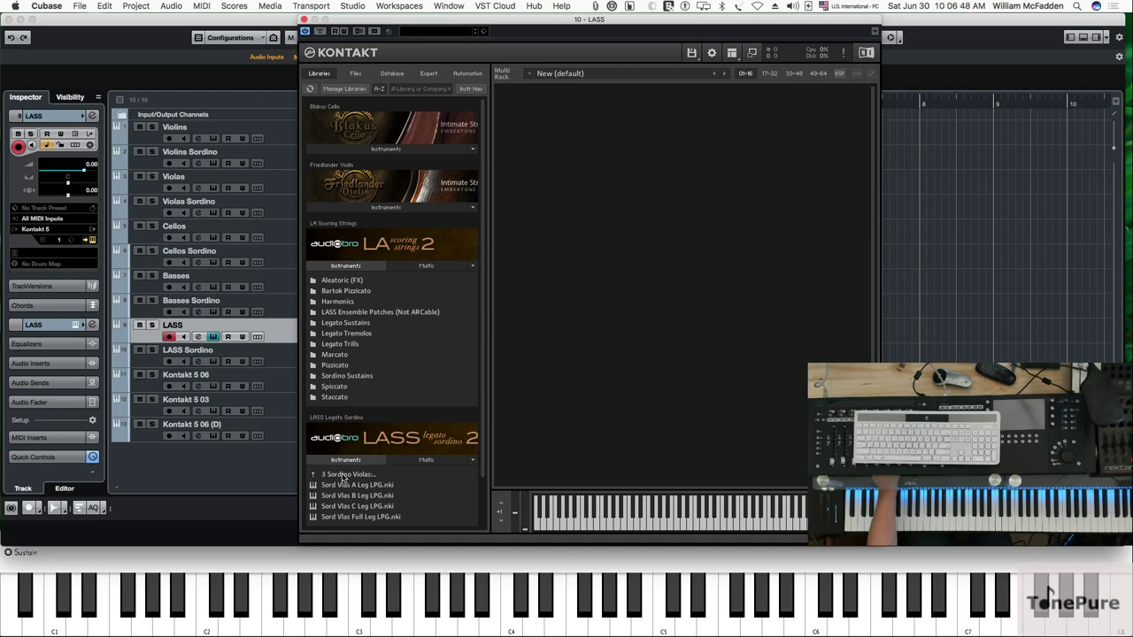
{"action": "left_click", "coordinate": [344, 475]}
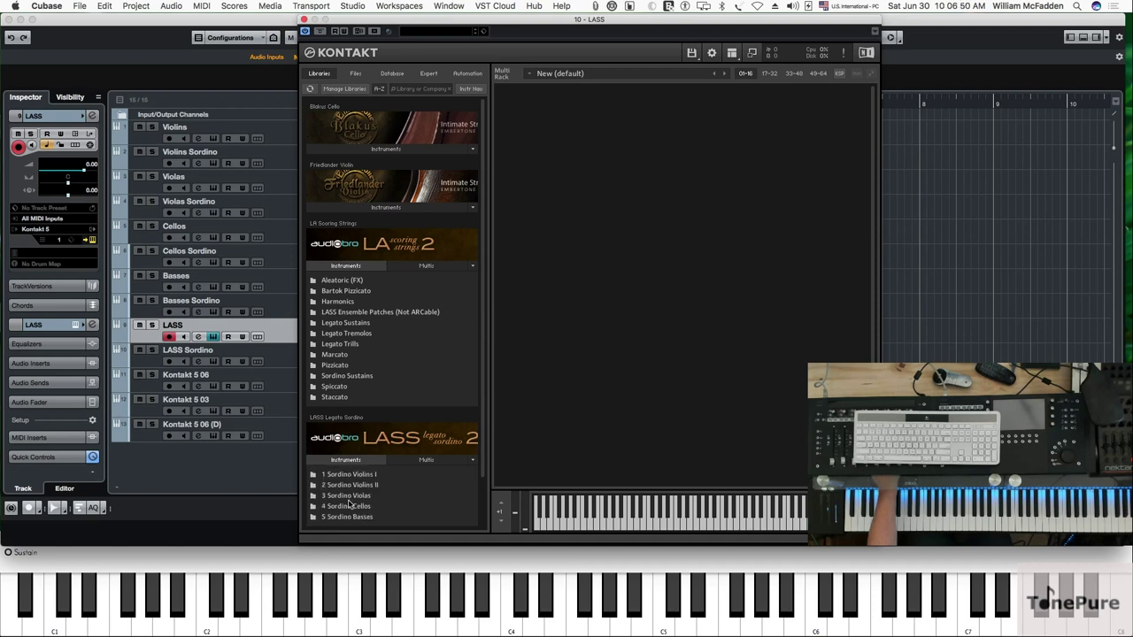
{"action": "left_click", "coordinate": [350, 507]}
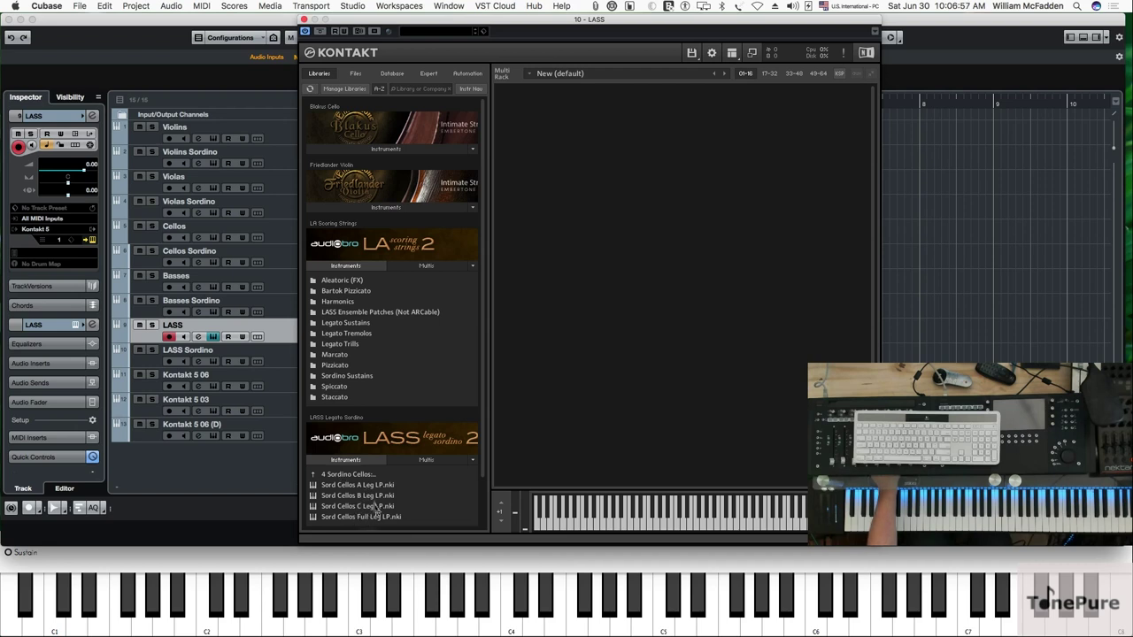
{"action": "left_click", "coordinate": [344, 476]}
{"action": "left_click", "coordinate": [344, 517]}
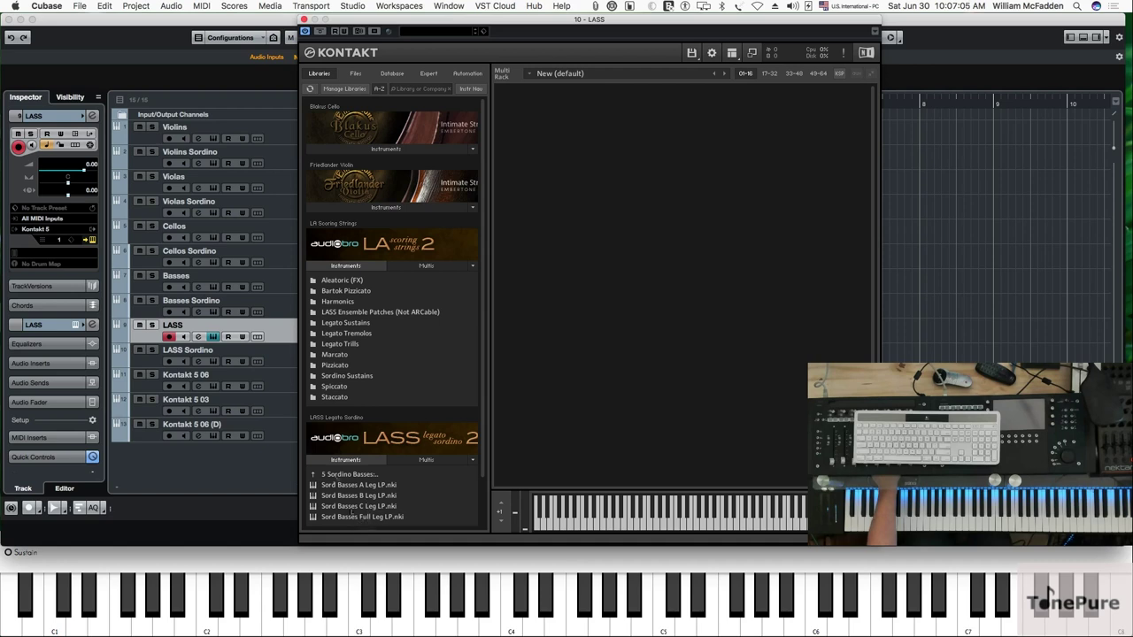
{"action": "left_click", "coordinate": [337, 478]}
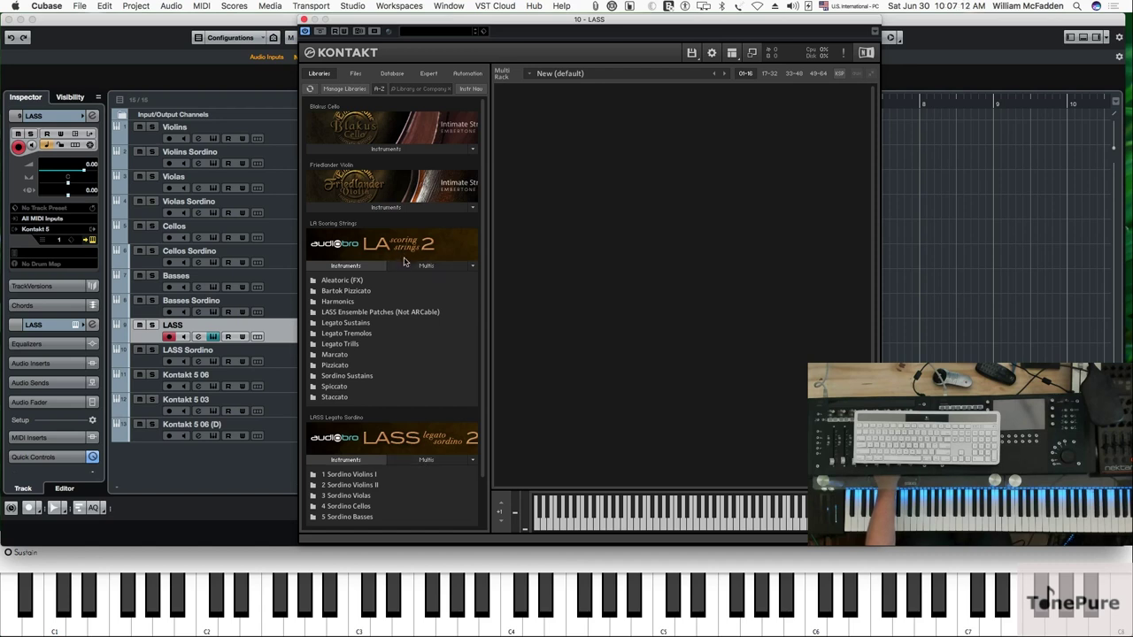
- Show LA Scoring Strings multis, open 0 ARC Template Starters and browse the 1 Violins I folder
{"action": "left_click", "coordinate": [425, 267]}
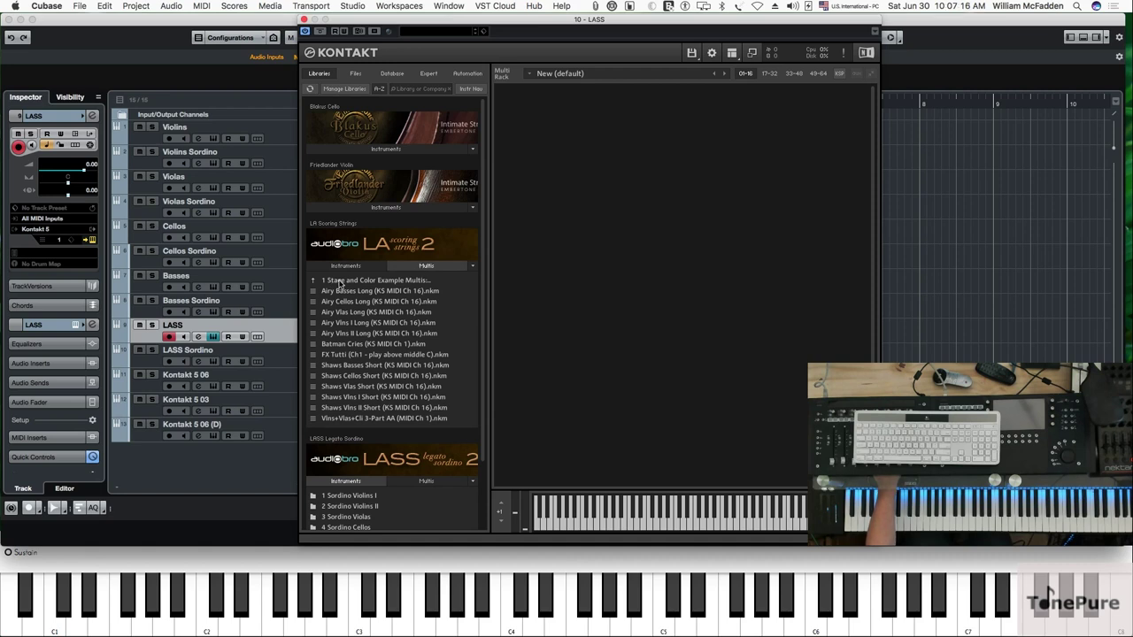
{"action": "left_click", "coordinate": [339, 283]}
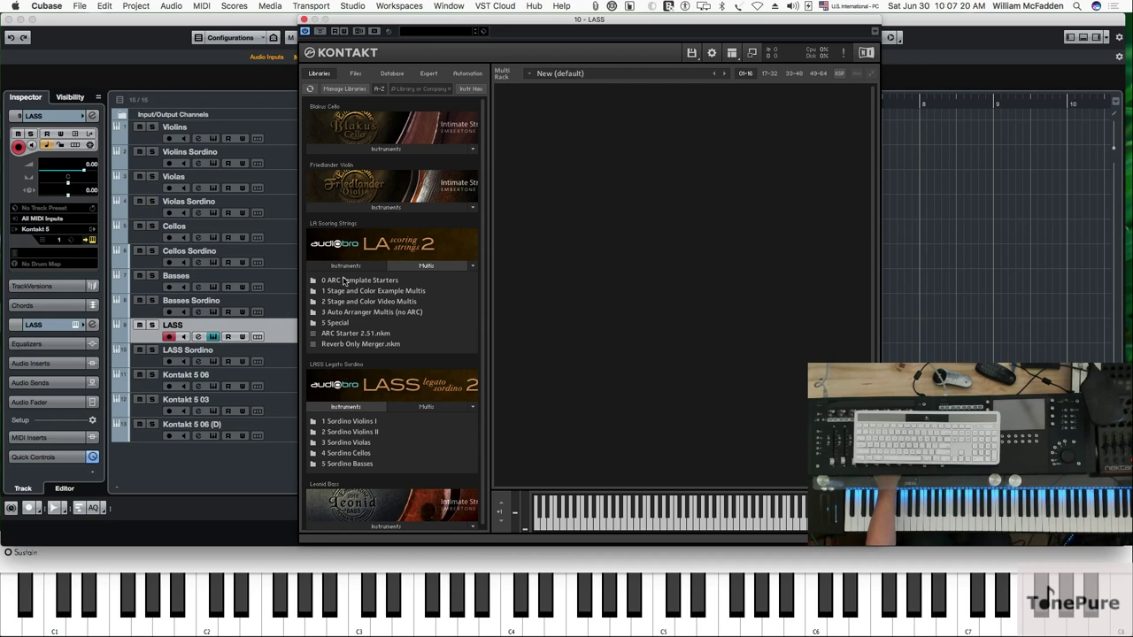
{"action": "left_click", "coordinate": [354, 283]}
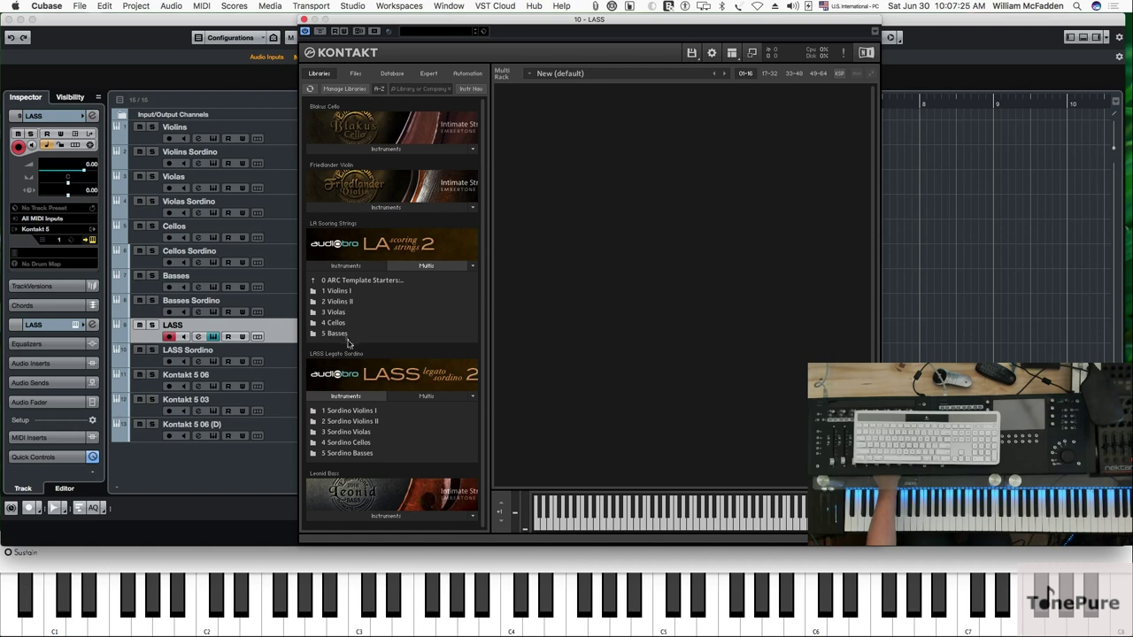
{"action": "left_click", "coordinate": [343, 293]}
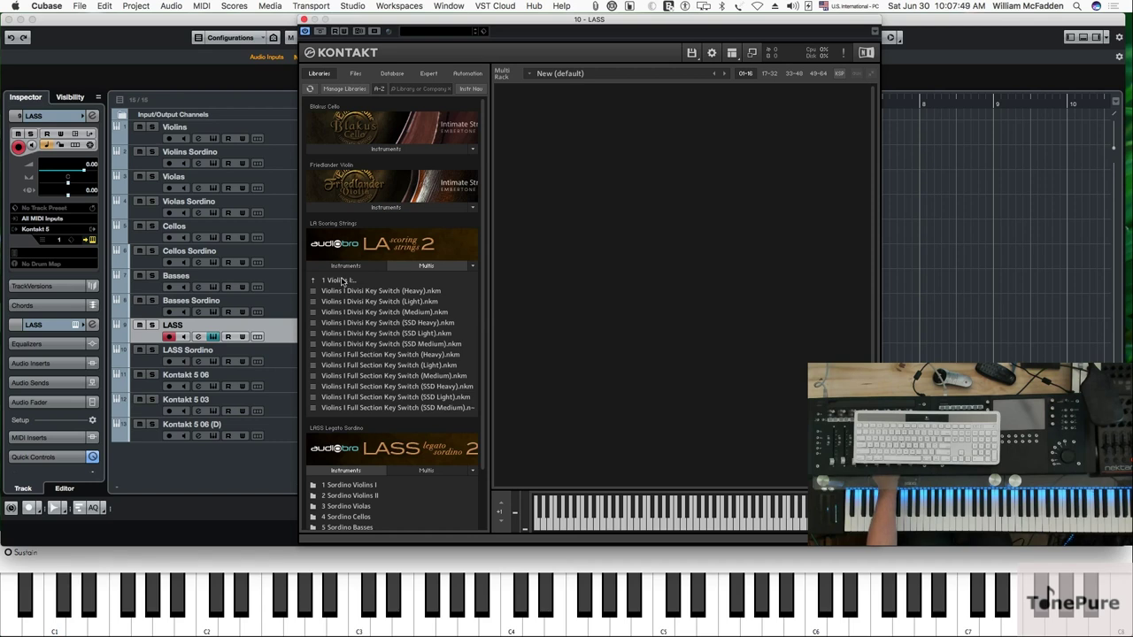
{"action": "left_click", "coordinate": [343, 281]}
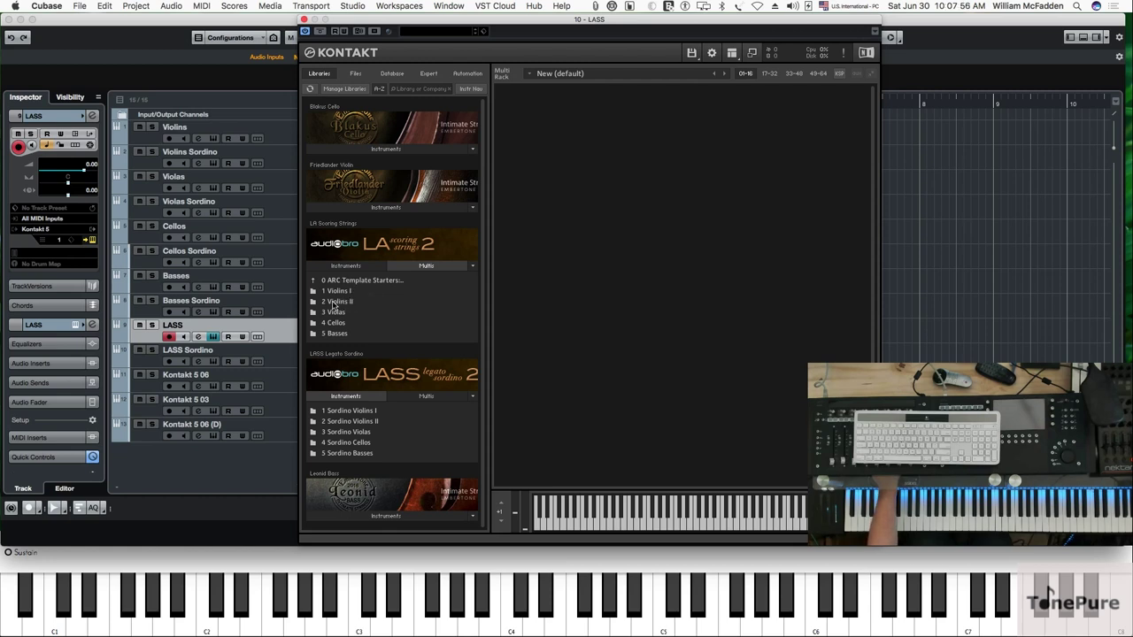
- Browse the Violins II, Violas, Cellos and Basses multi folders, then show LASS Legato Sordino multis
{"action": "left_click", "coordinate": [334, 303]}
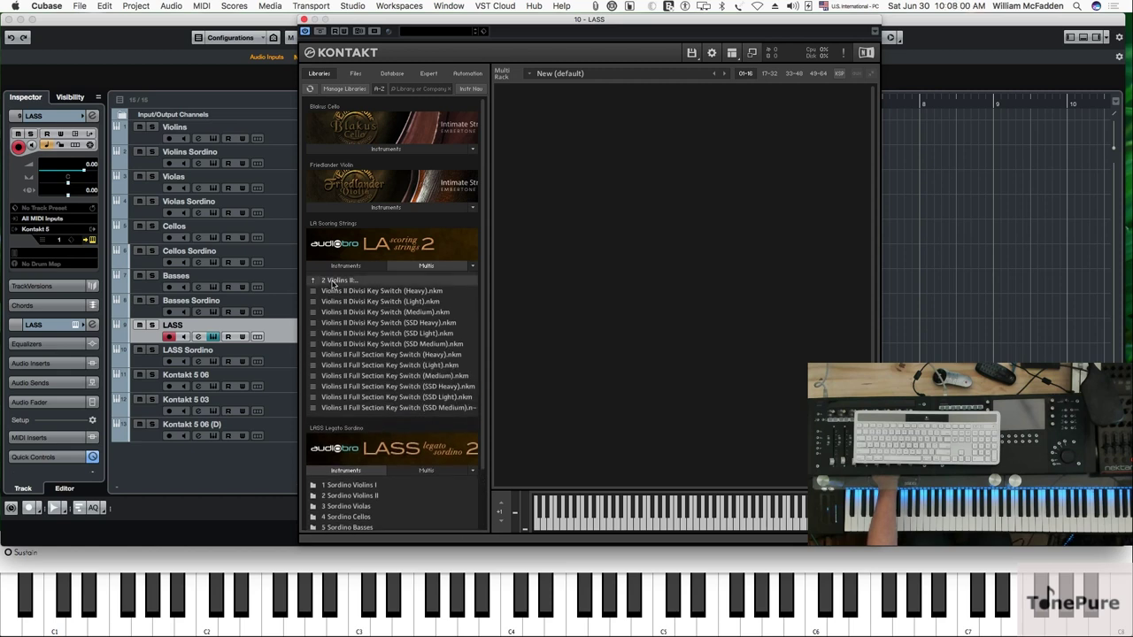
{"action": "left_click", "coordinate": [331, 281]}
{"action": "left_click", "coordinate": [335, 312]}
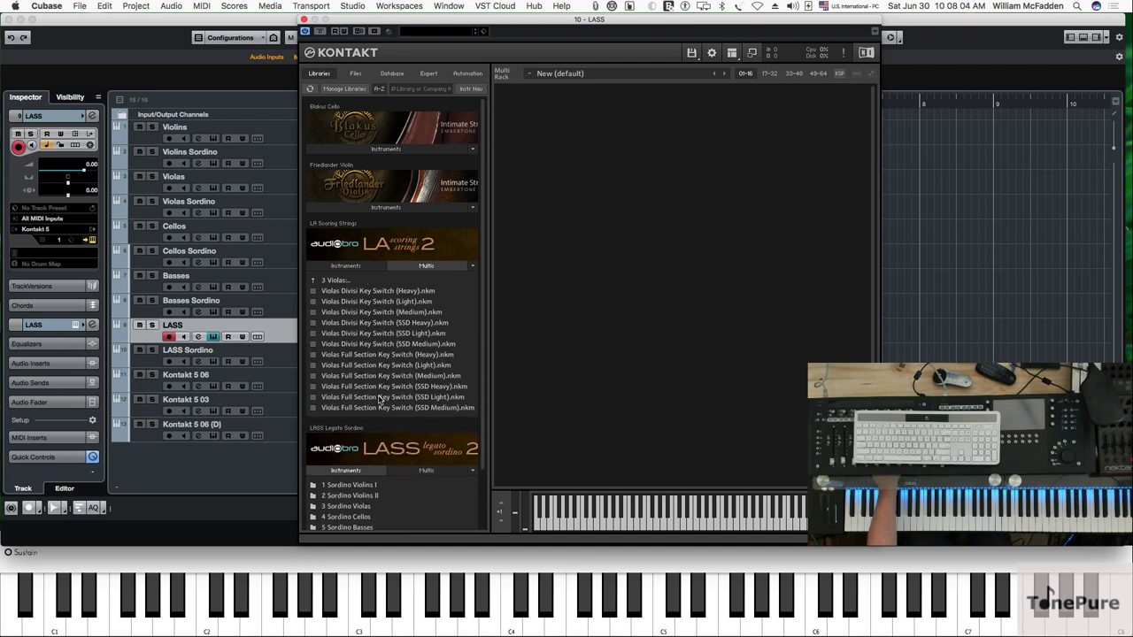
{"action": "left_click", "coordinate": [336, 280]}
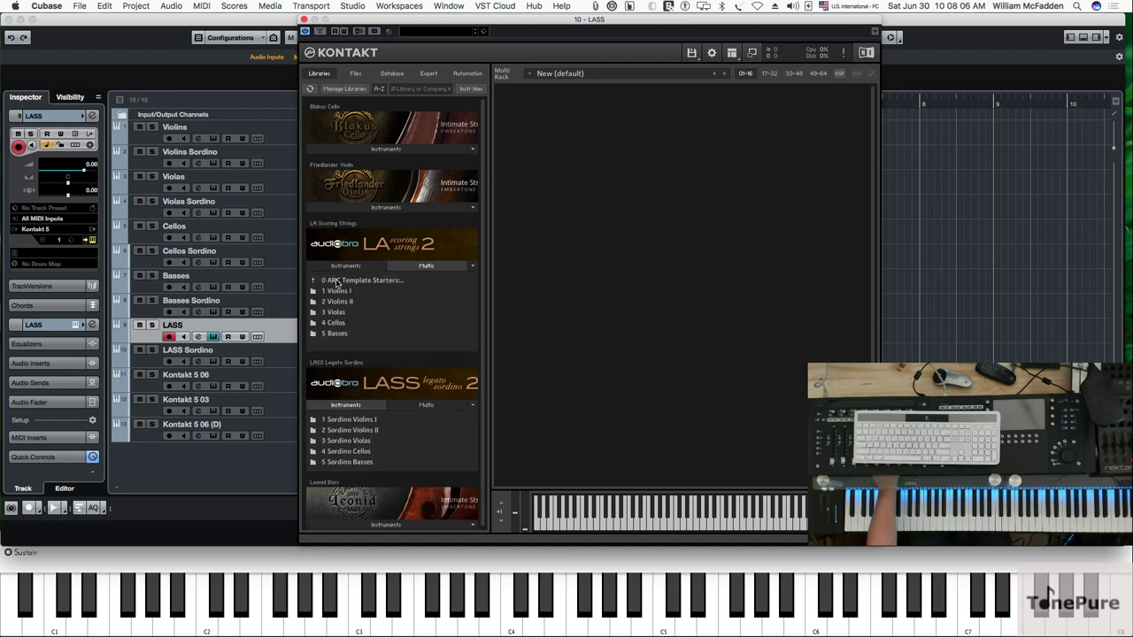
{"action": "left_click", "coordinate": [337, 315]}
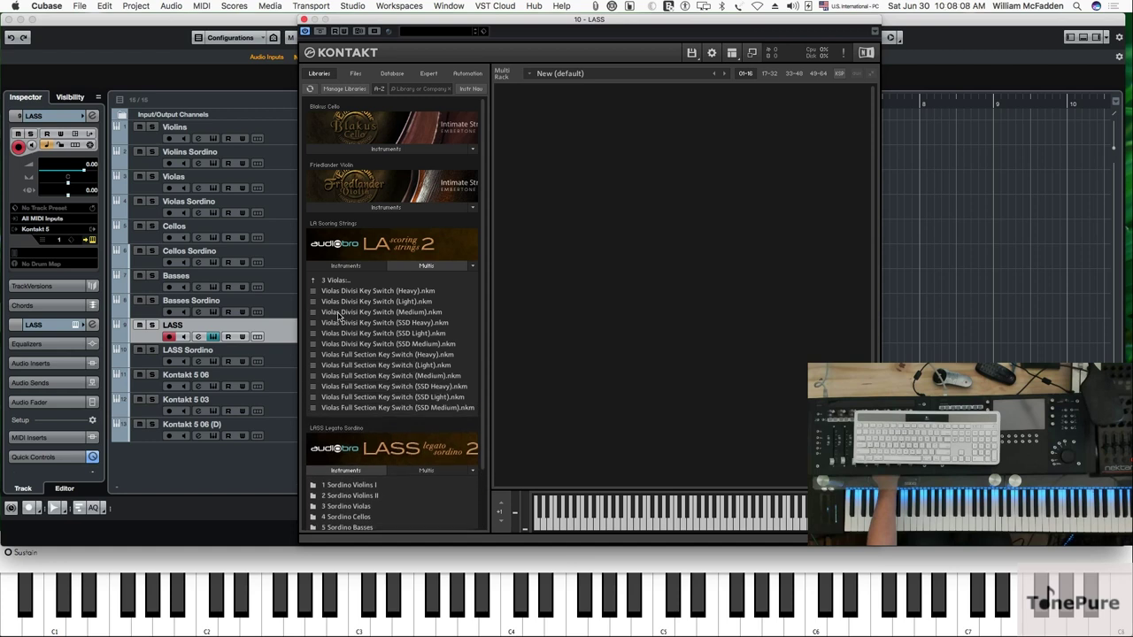
{"action": "left_click", "coordinate": [336, 282]}
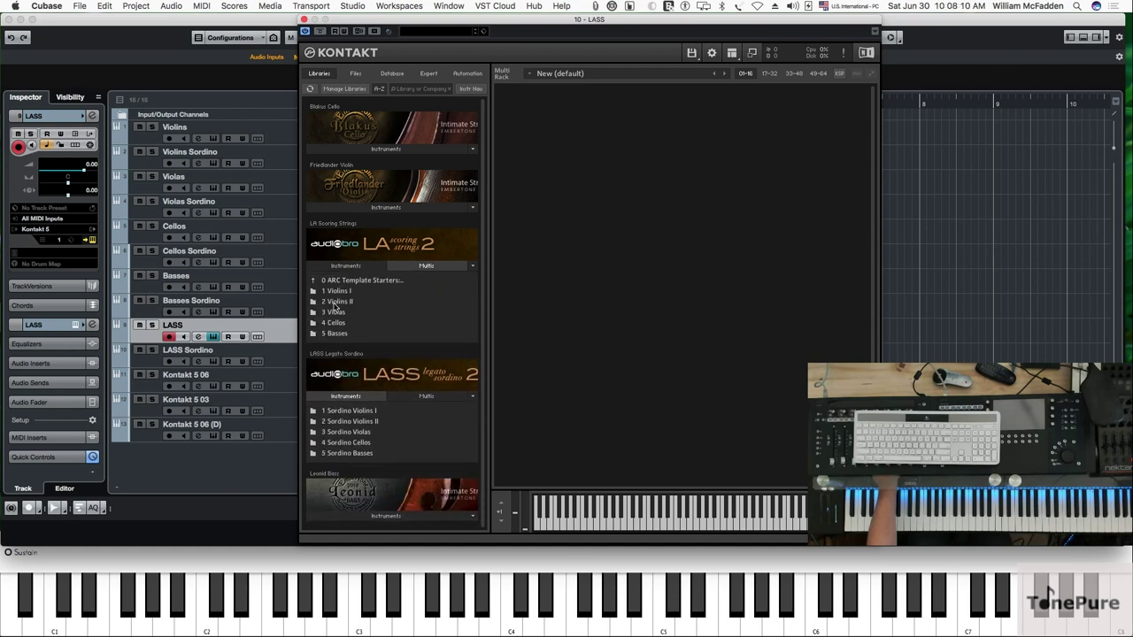
{"action": "left_click", "coordinate": [336, 325]}
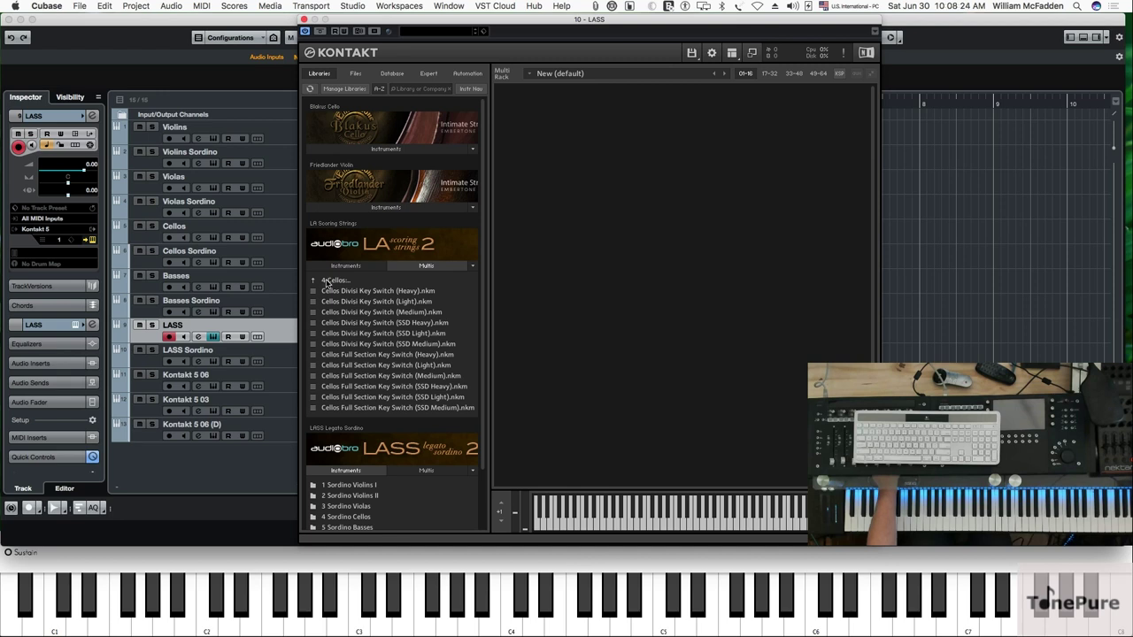
{"action": "left_click", "coordinate": [327, 281]}
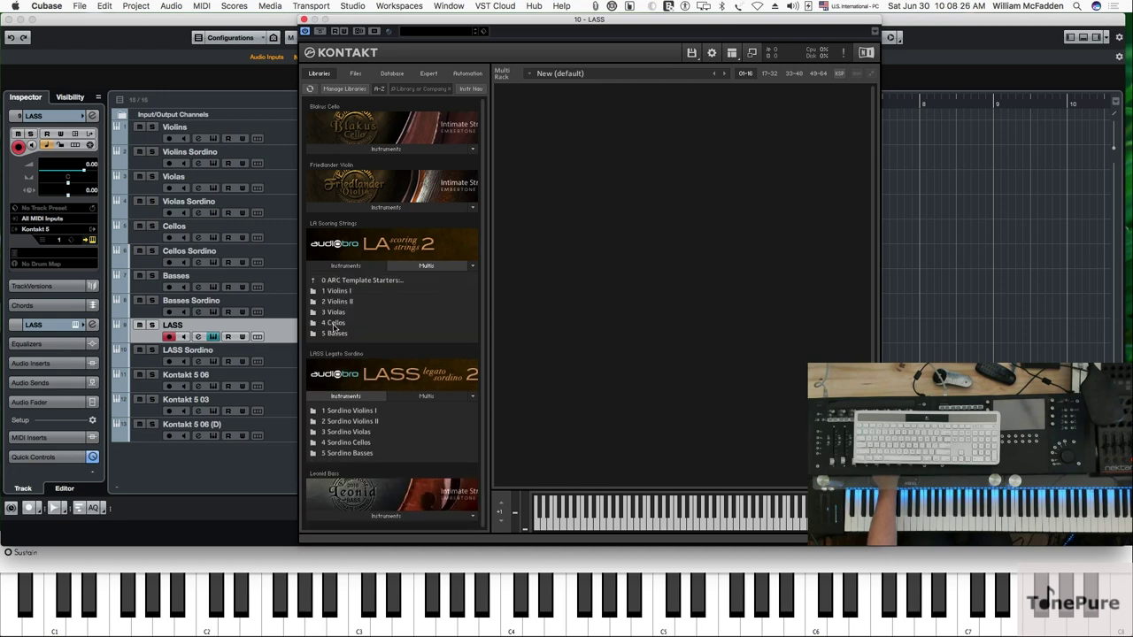
{"action": "left_click", "coordinate": [335, 334]}
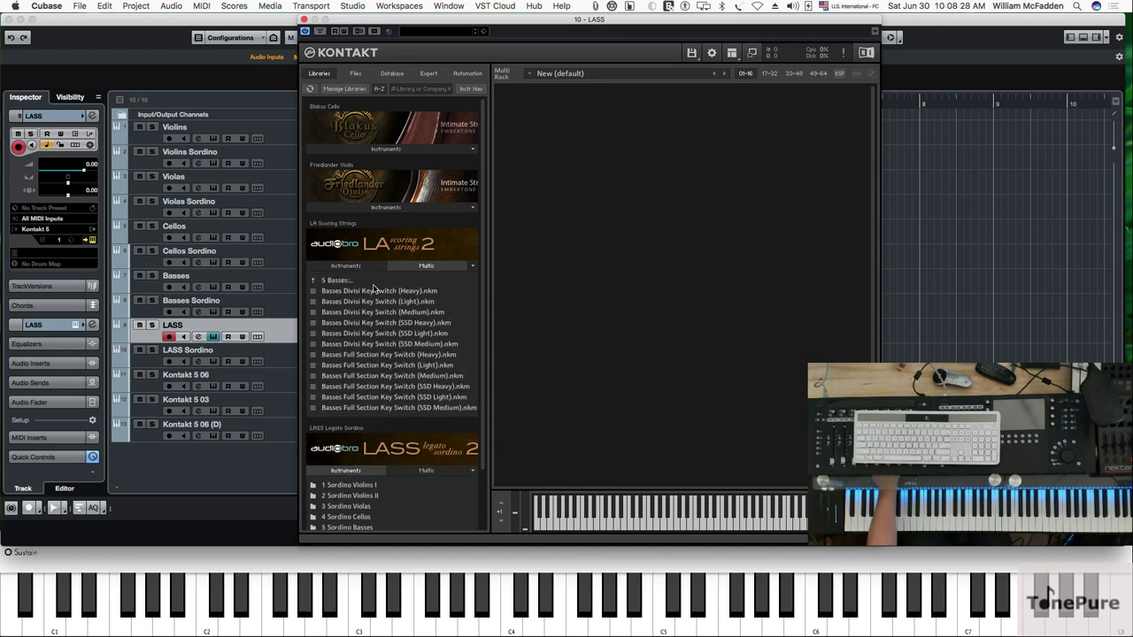
{"action": "left_click", "coordinate": [346, 281]}
{"action": "left_click", "coordinate": [425, 396]}
- Scroll Kontakt's browser down to reveal the full LASS Legato Sordino multi list, including the 3-Part Divisi multis
{"action": "scroll", "coordinate": [424, 403], "scroll_direction": "down", "scroll_amount": 1}
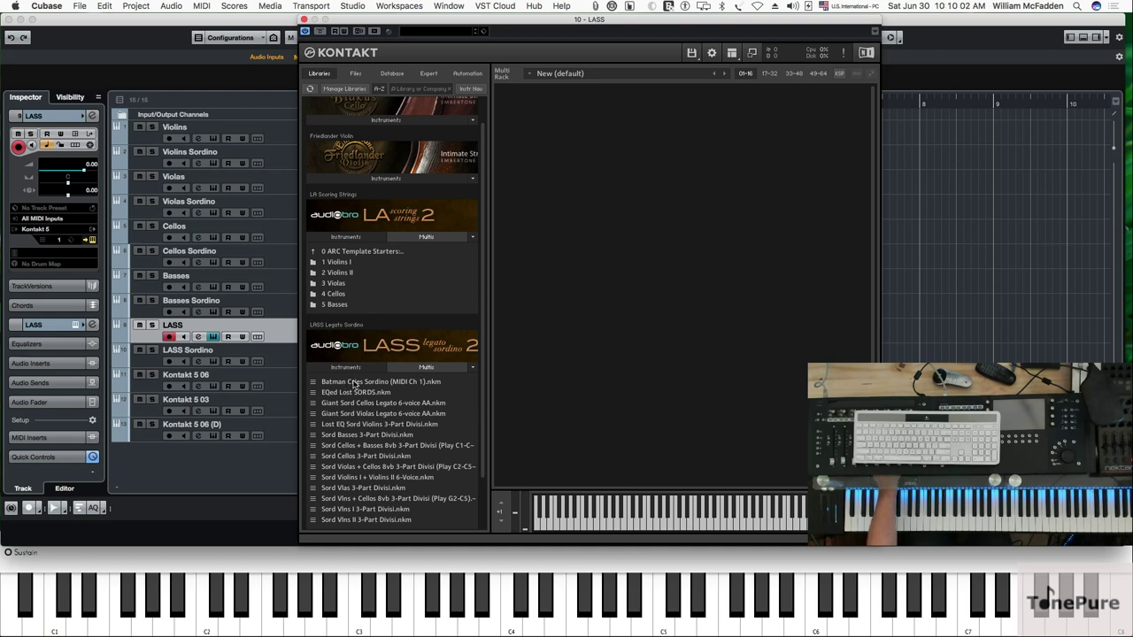
- Load the Batman Cries Sordino multi, scroll through its sordino instruments, then close Kontakt with Cmd+W
{"action": "double_click", "coordinate": [353, 383]}
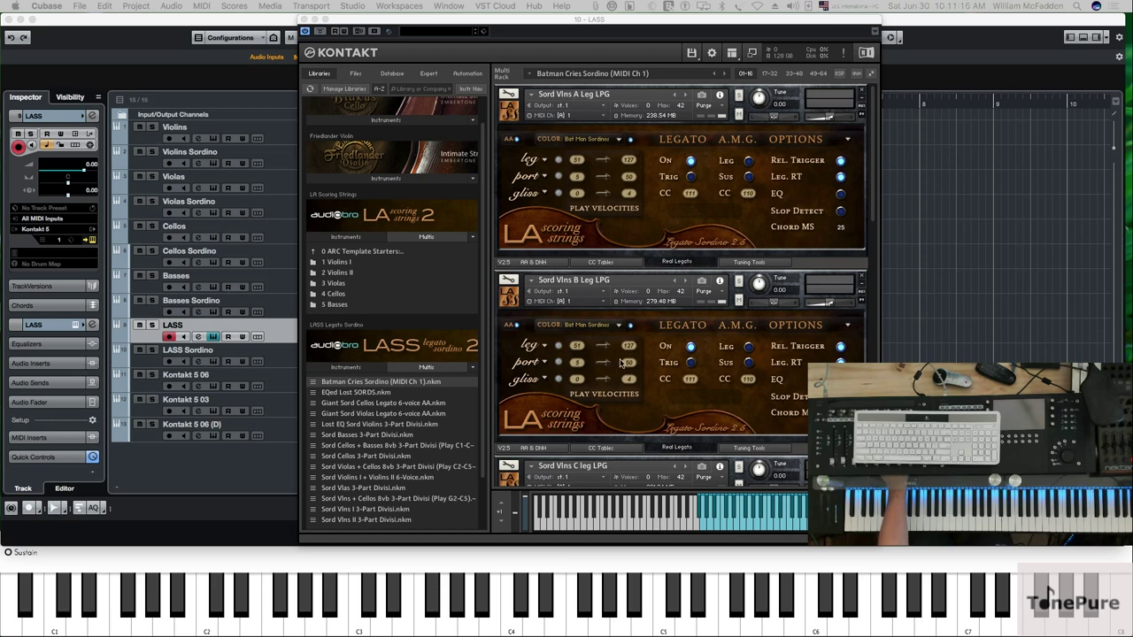
{"action": "scroll", "coordinate": [646, 385], "scroll_direction": "down", "scroll_amount": 3}
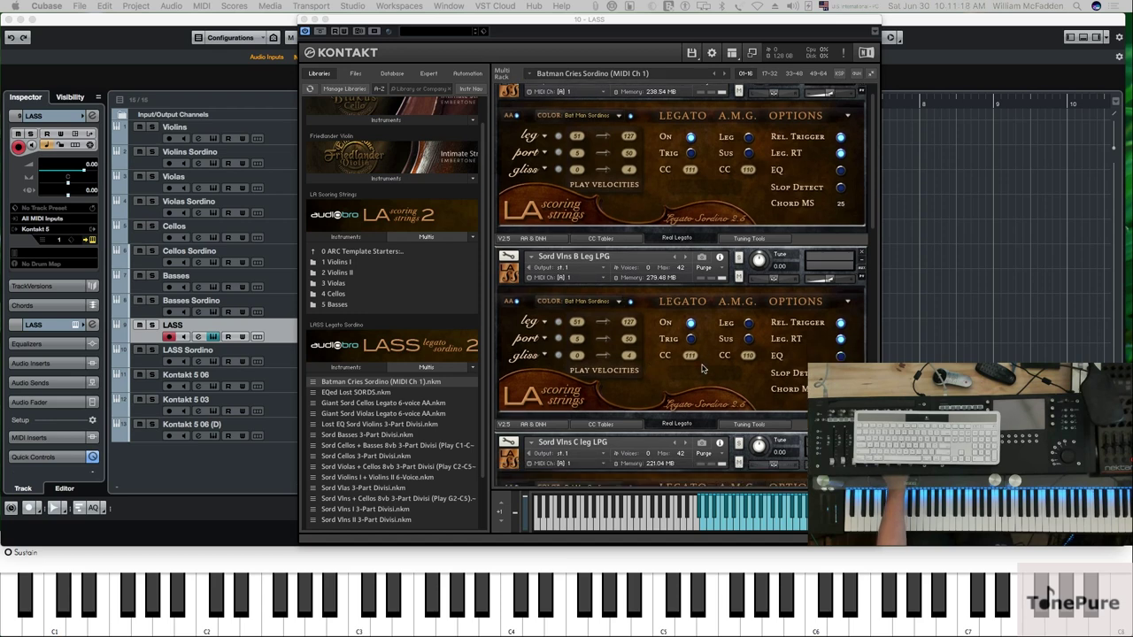
{"action": "scroll", "coordinate": [701, 364], "scroll_direction": "down", "scroll_amount": 3}
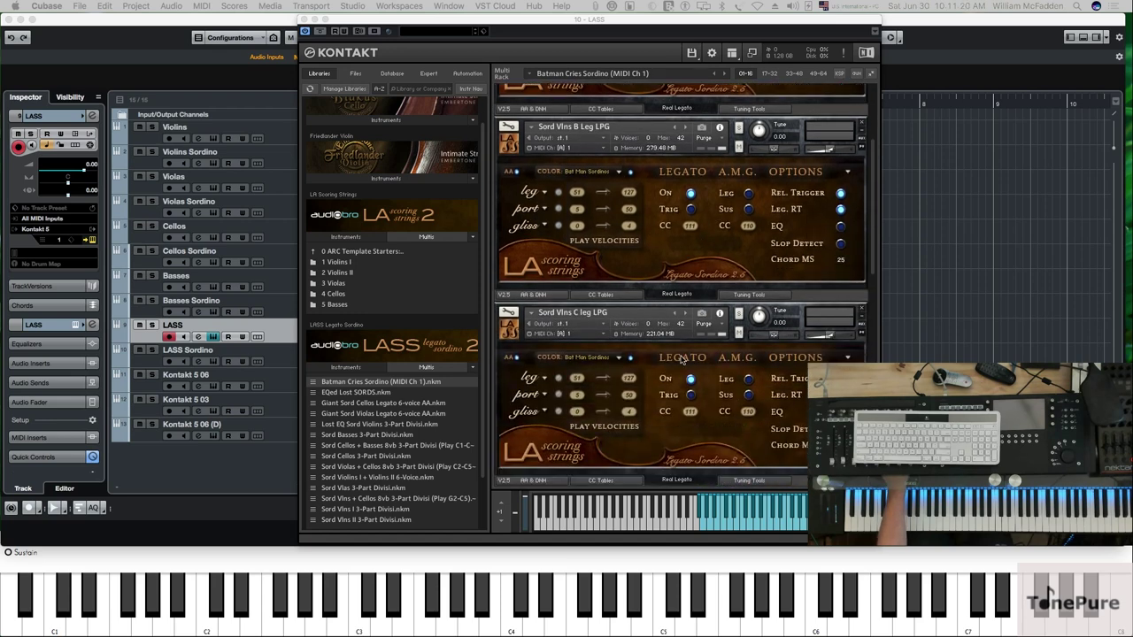
{"action": "scroll", "coordinate": [680, 356], "scroll_direction": "down", "scroll_amount": 1}
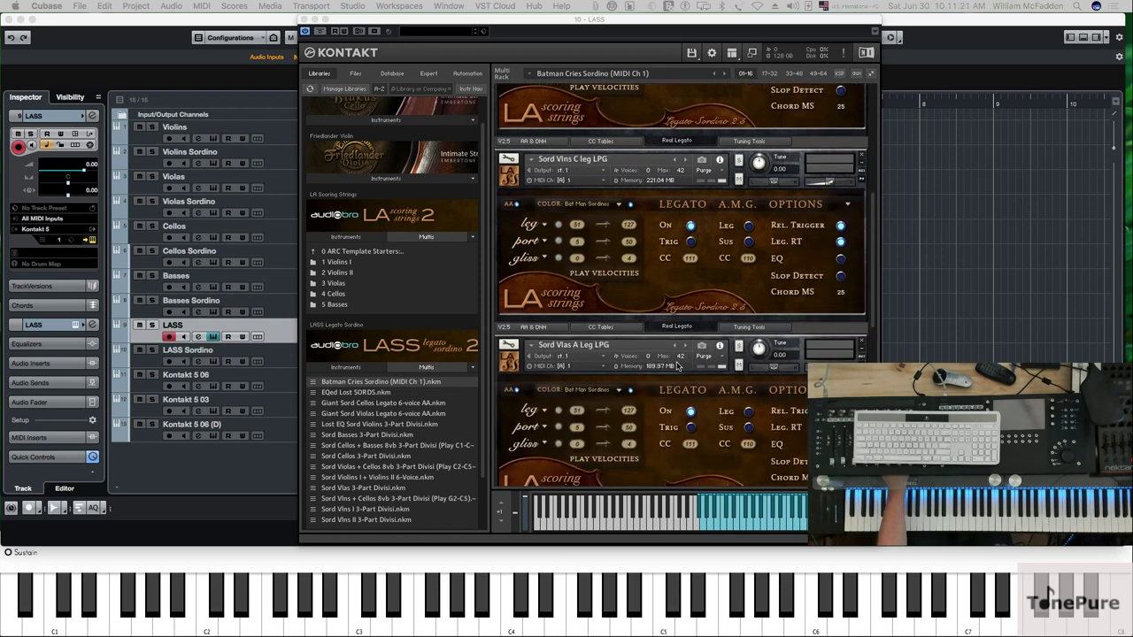
{"action": "scroll", "coordinate": [678, 361], "scroll_direction": "down", "scroll_amount": 2}
{"action": "scroll", "coordinate": [677, 361], "scroll_direction": "down", "scroll_amount": 5}
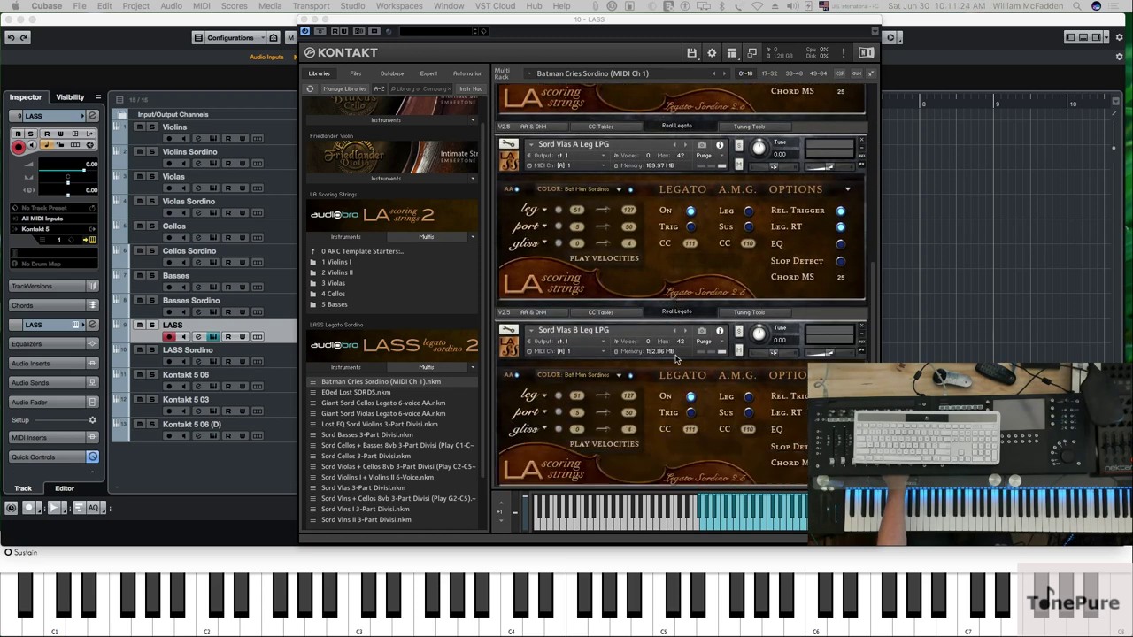
{"action": "scroll", "coordinate": [675, 357], "scroll_direction": "down", "scroll_amount": 3}
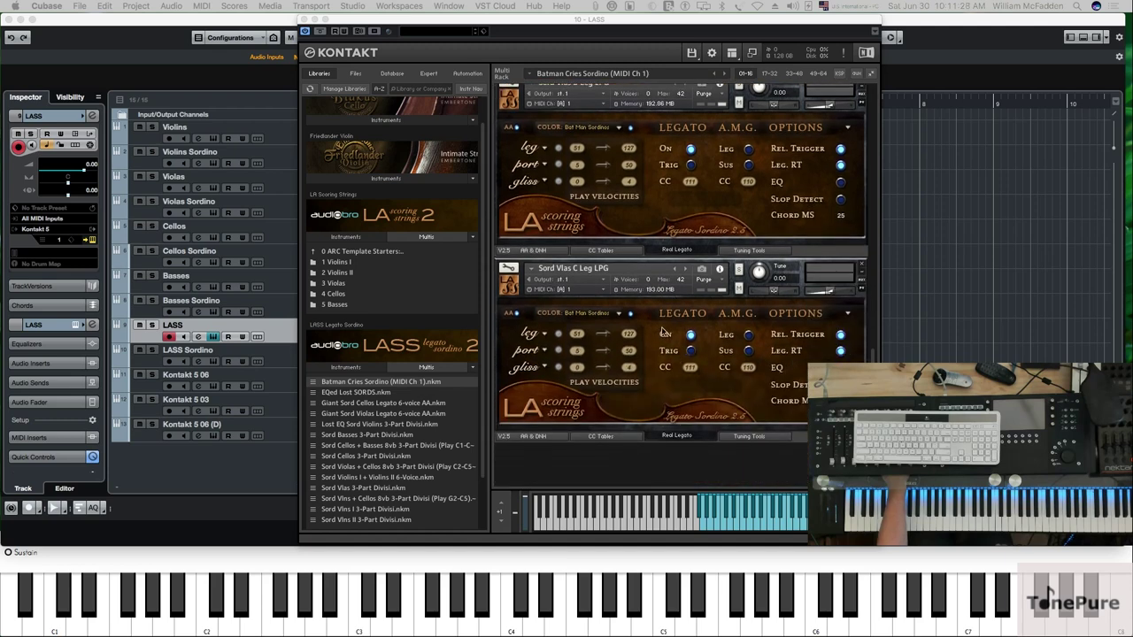
{"action": "key", "text": "super+w"}
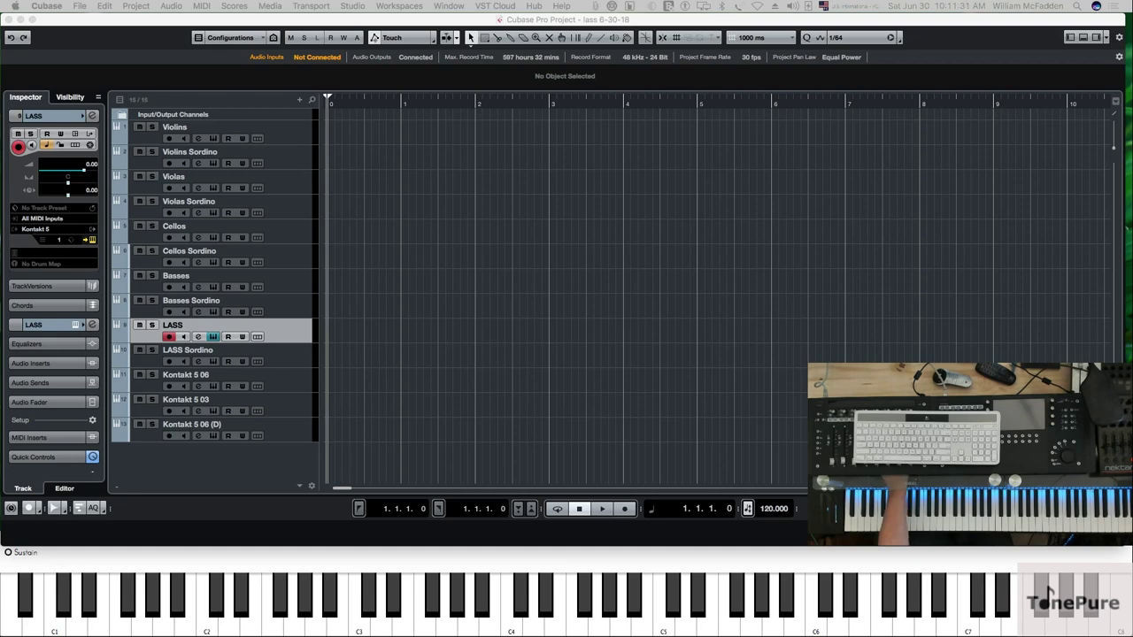
- Bring the LASS LS 2.5 User Guide forward and zoom it to fill the screen
{"action": "key", "text": "super+Tab"}
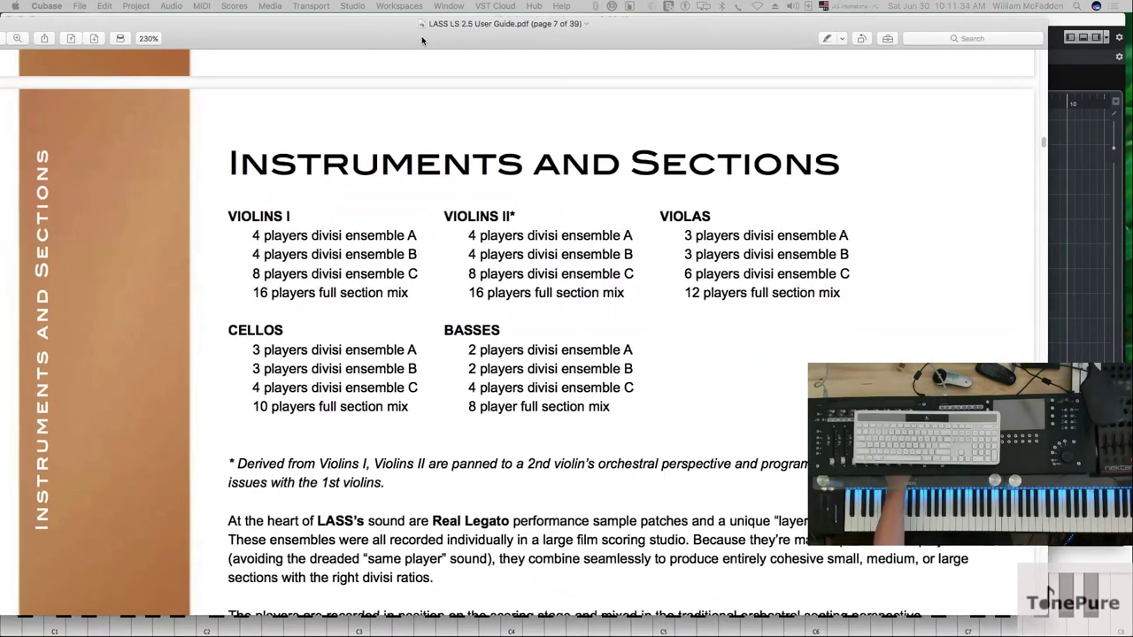
{"action": "double_click", "coordinate": [424, 37]}
{"action": "left_click", "coordinate": [445, 37]}
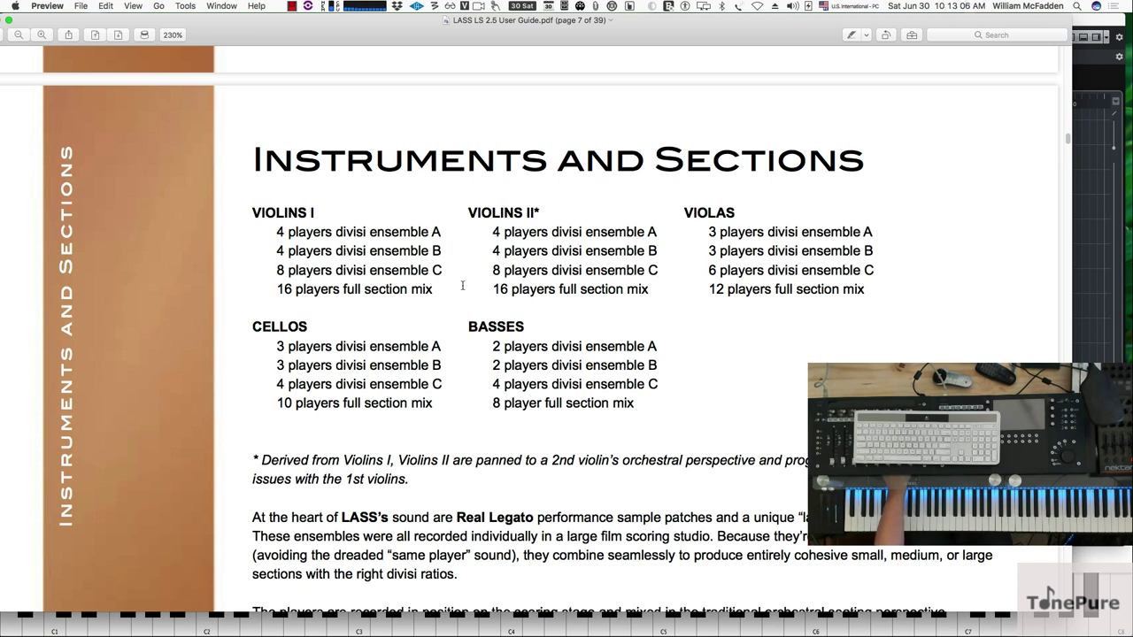
{"action": "mouse_move", "coordinate": [423, 31]}
{"action": "left_mouse_down"}
{"action": "mouse_move", "coordinate": [352, 28]}
{"action": "mouse_move", "coordinate": [433, 23]}
{"action": "left_mouse_up"}
- Minimize the user guide and close the section-size screenshot with Cmd+W
{"action": "double_click", "coordinate": [433, 23]}
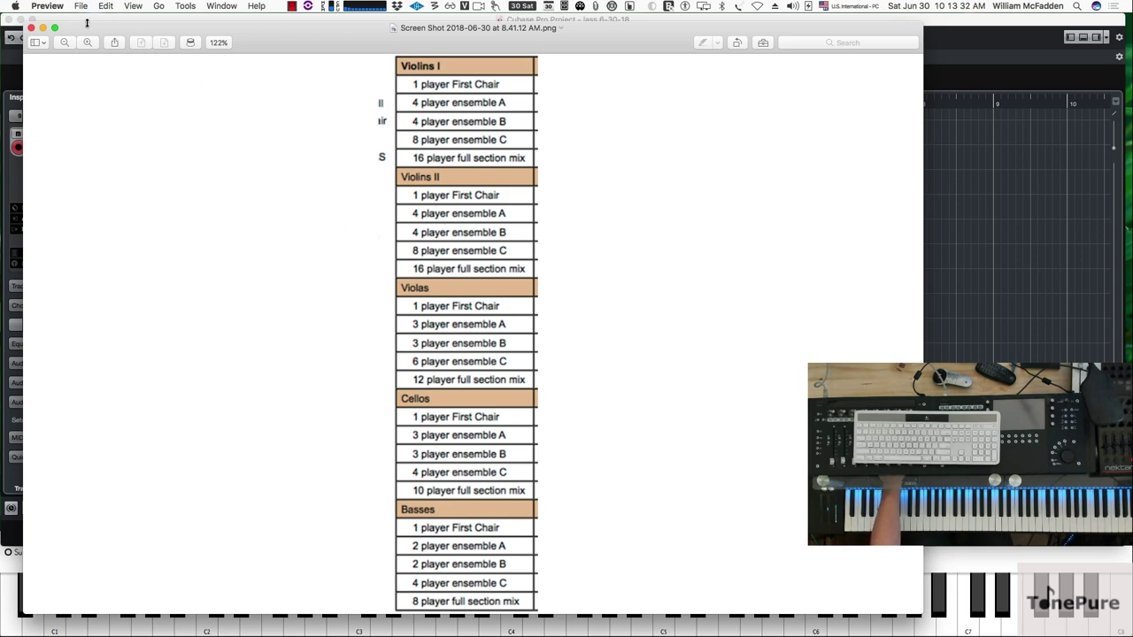
{"action": "key", "text": "super+w"}
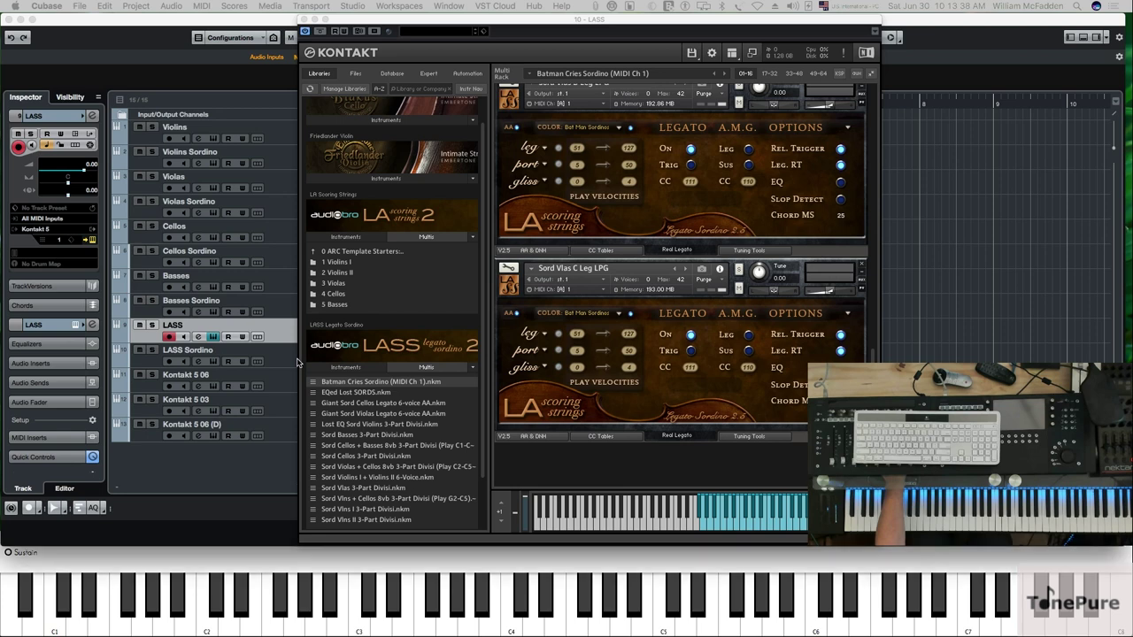
- Open the LASS Sordino track's Kontakt instrument, showing the Batman Cries Sordino multi
{"action": "left_click", "coordinate": [299, 360]}
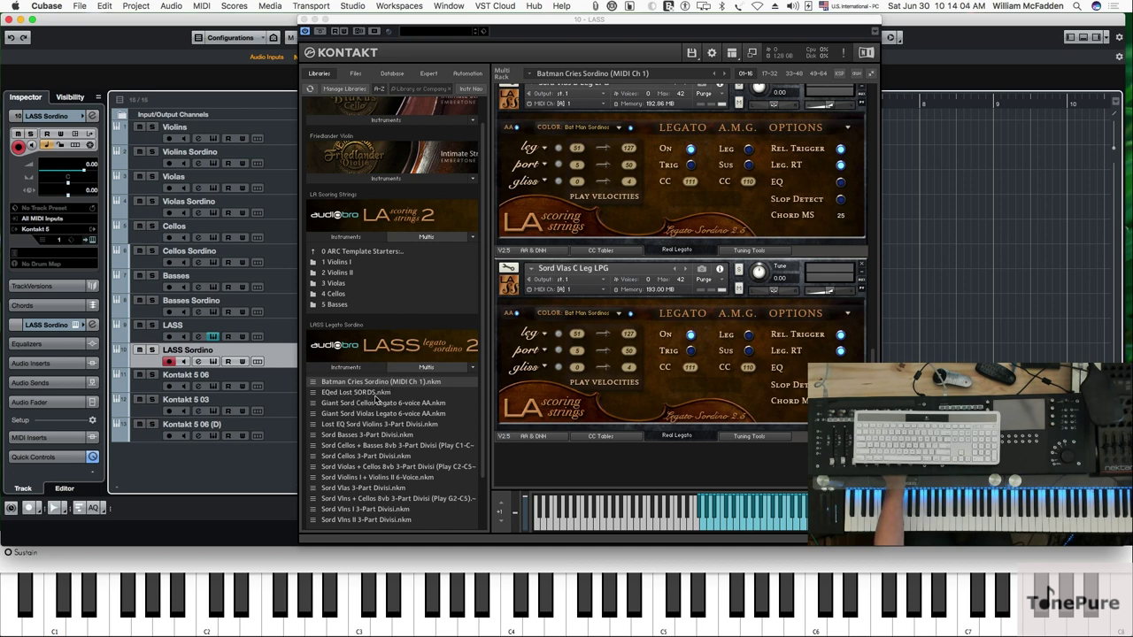
- Load the EQed Lost SORDS multi and scroll through its A.R.C. EQ settings
{"action": "double_click", "coordinate": [387, 392]}
{"action": "left_click", "coordinate": [283, 339]}
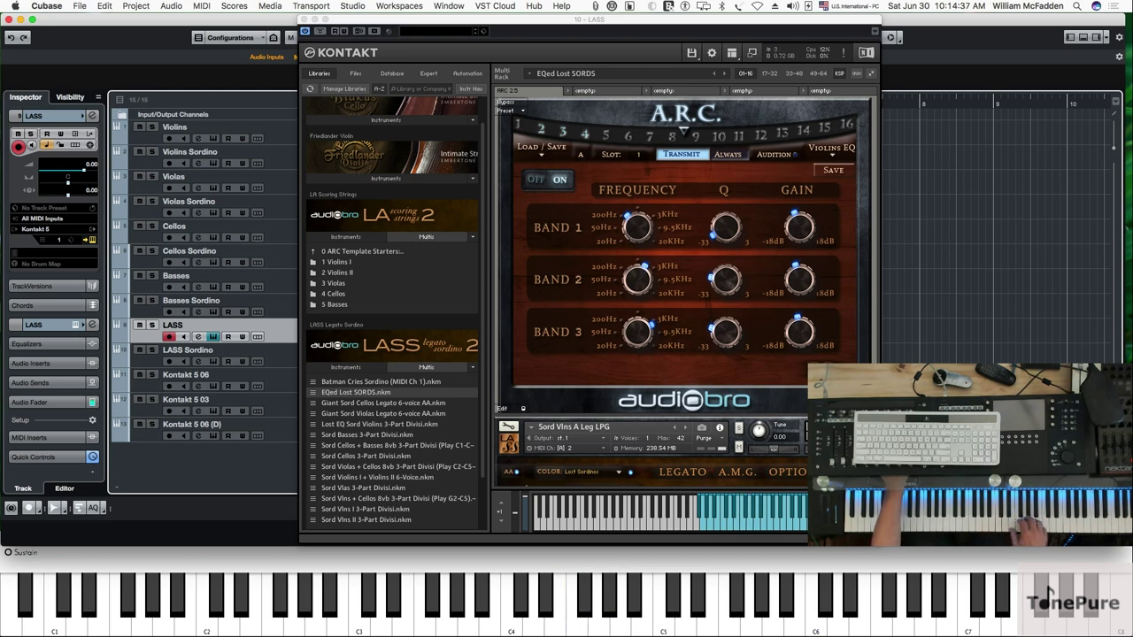
{"action": "scroll", "coordinate": [651, 452], "scroll_direction": "down", "scroll_amount": 1}
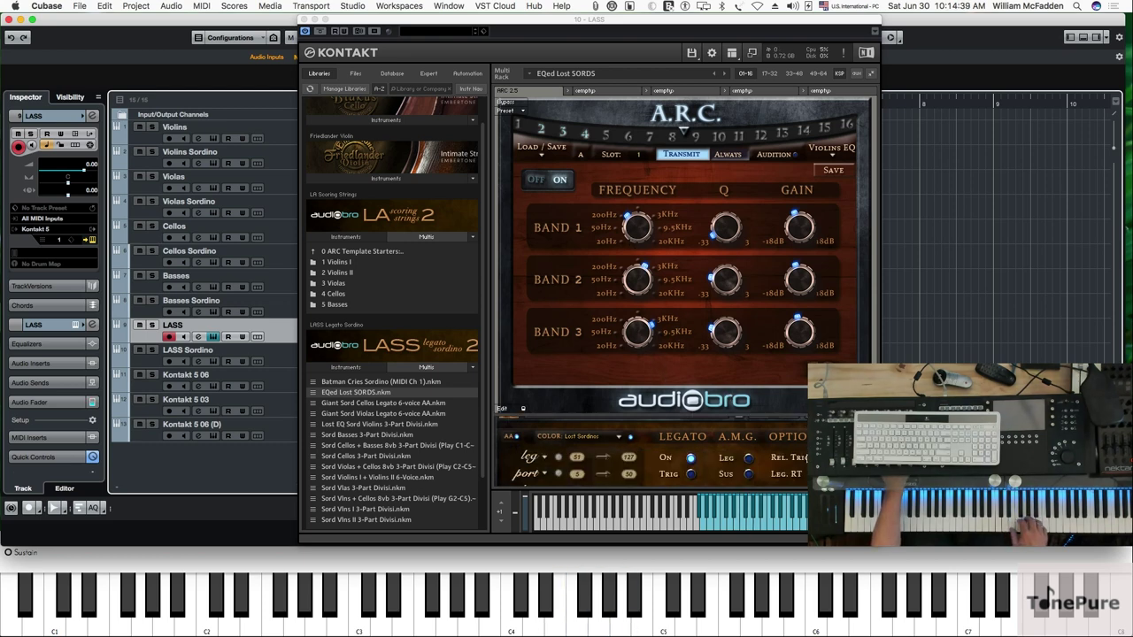
{"action": "scroll", "coordinate": [651, 451], "scroll_direction": "up", "scroll_amount": 1}
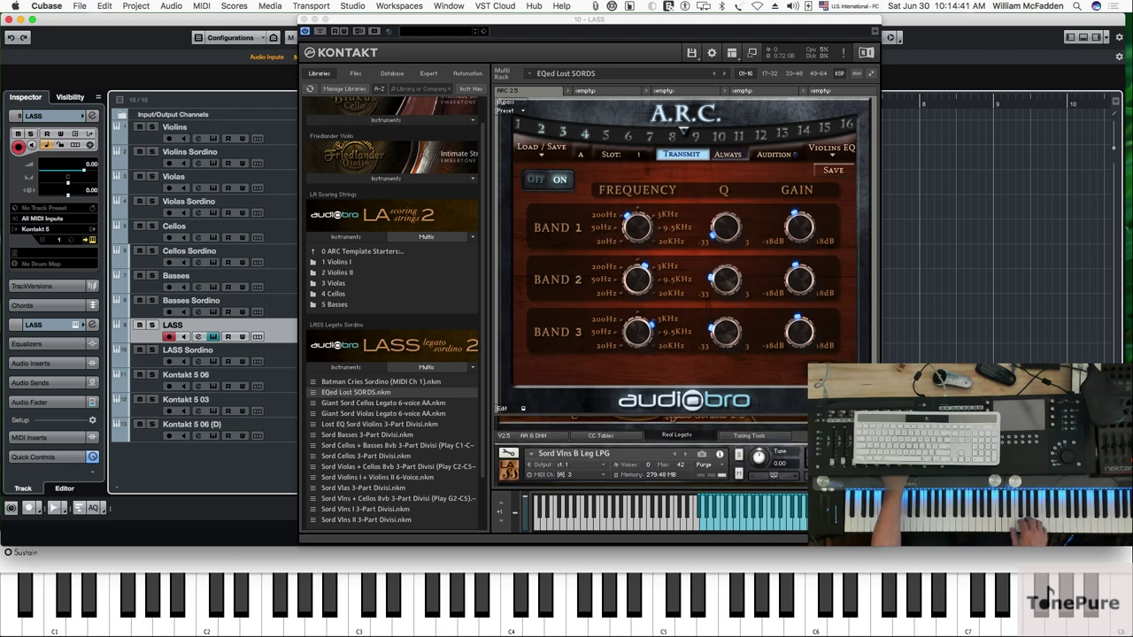
{"action": "scroll", "coordinate": [650, 451], "scroll_direction": "down", "scroll_amount": 1}
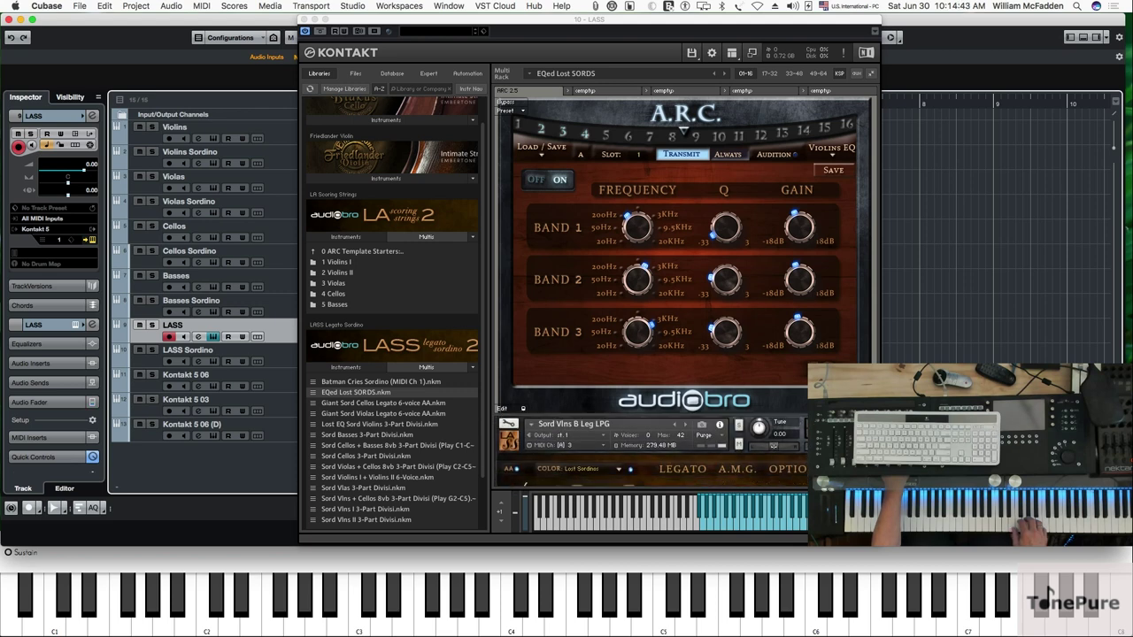
{"action": "scroll", "coordinate": [651, 452], "scroll_direction": "down", "scroll_amount": 1}
{"action": "scroll", "coordinate": [651, 451], "scroll_direction": "down", "scroll_amount": 3}
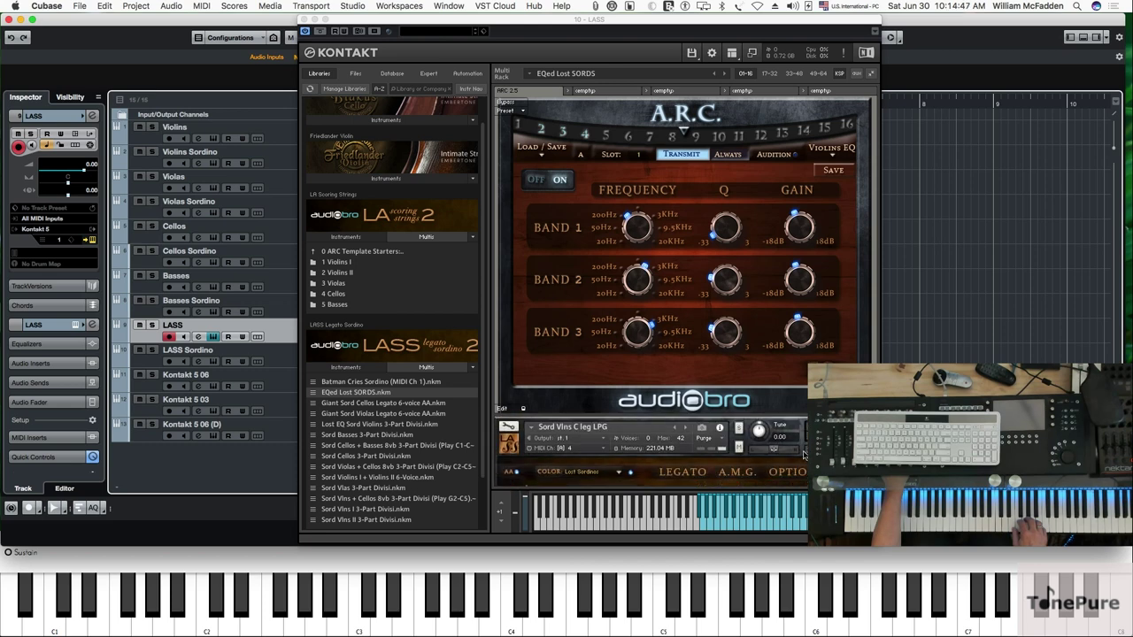
{"action": "scroll", "coordinate": [804, 454], "scroll_direction": "down", "scroll_amount": 1}
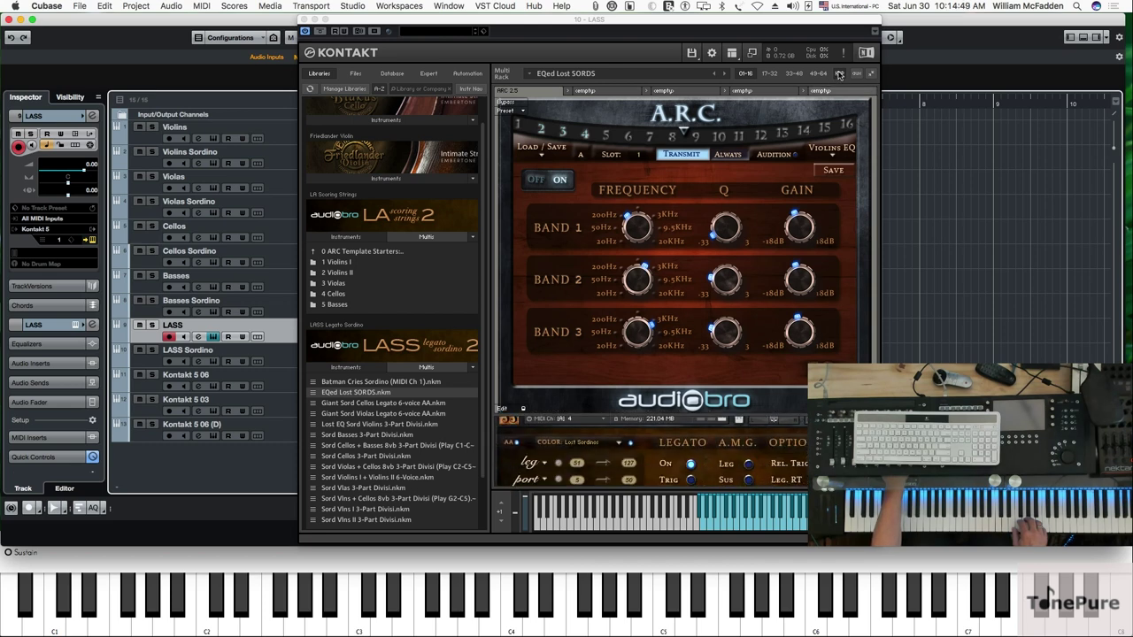
- Close the A.R.C. EQ panel and scroll back up the Sord Vlns rack
{"action": "left_click", "coordinate": [839, 74]}
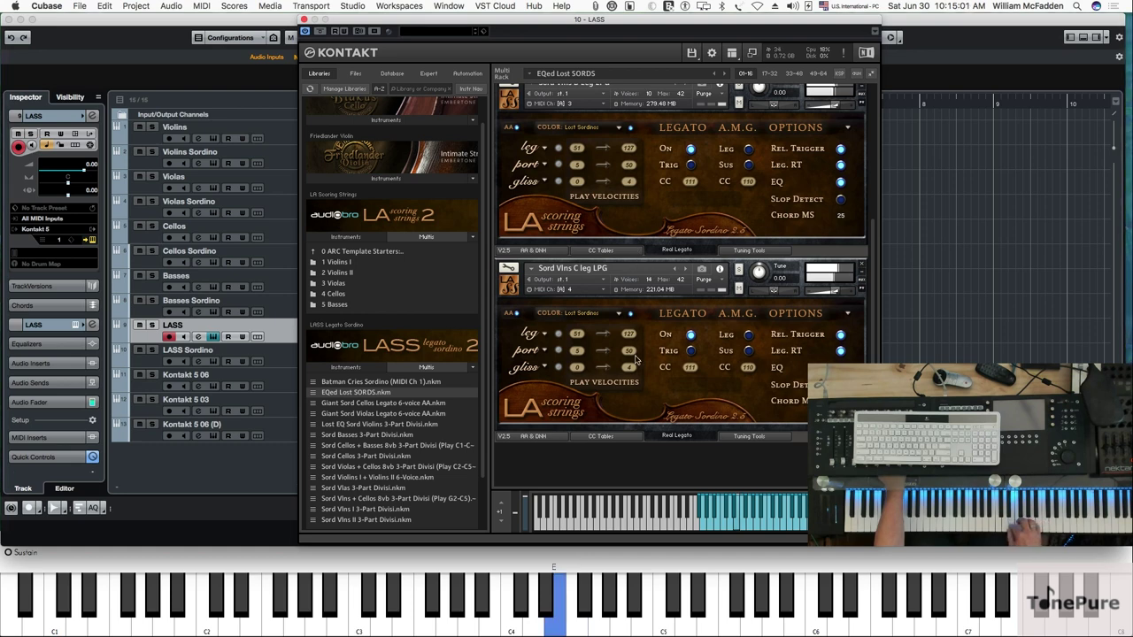
{"action": "scroll", "coordinate": [643, 330], "scroll_direction": "up", "scroll_amount": 3}
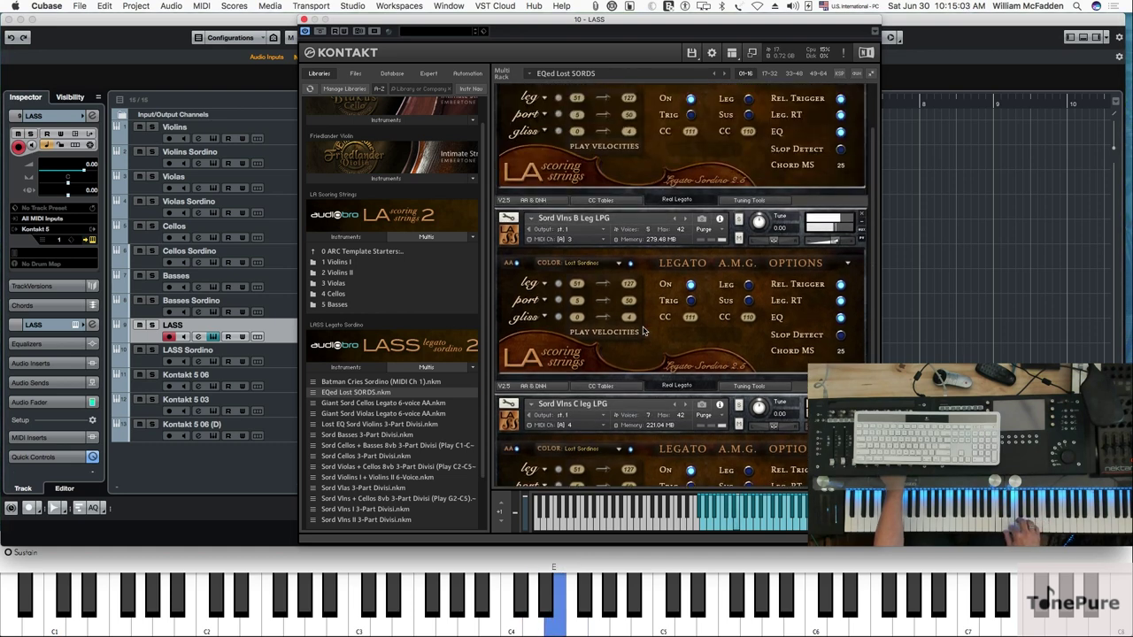
{"action": "scroll", "coordinate": [645, 229], "scroll_direction": "up", "scroll_amount": 1}
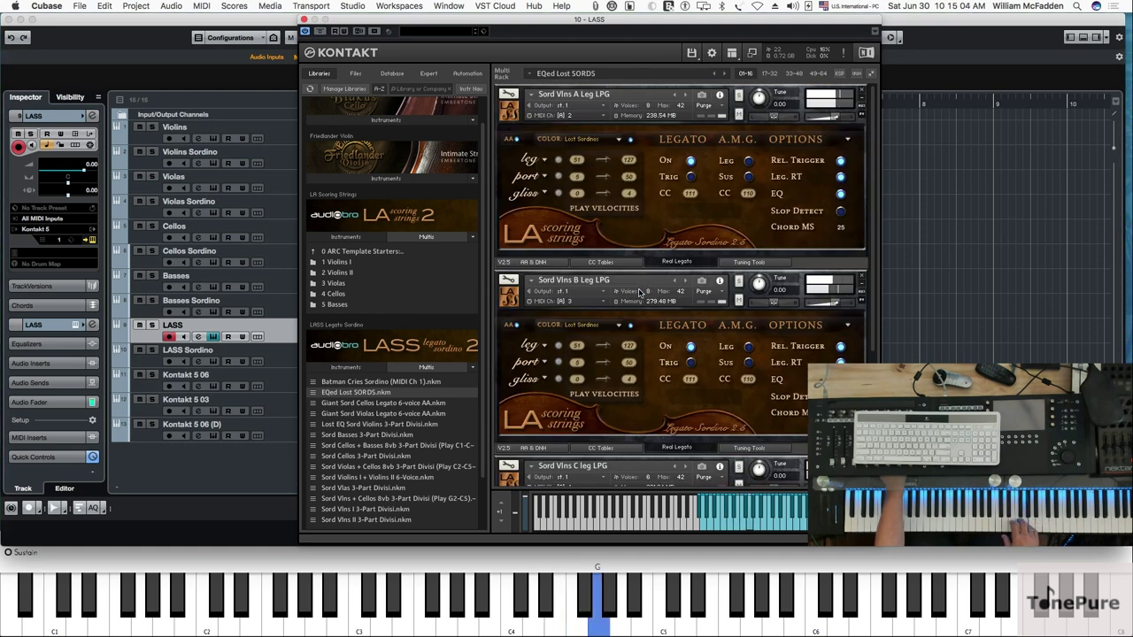
- Load Giant Sord Cellos Legato 6-voice AA.nkm from the LASS Multis list
{"action": "left_click", "coordinate": [359, 405]}
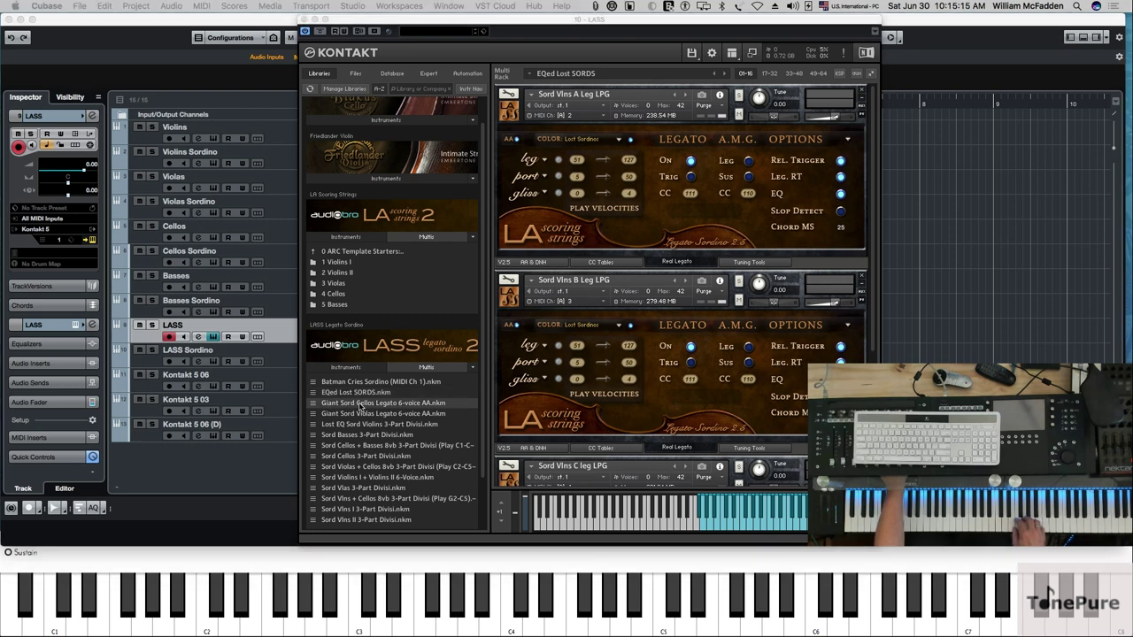
{"action": "double_click", "coordinate": [359, 405]}
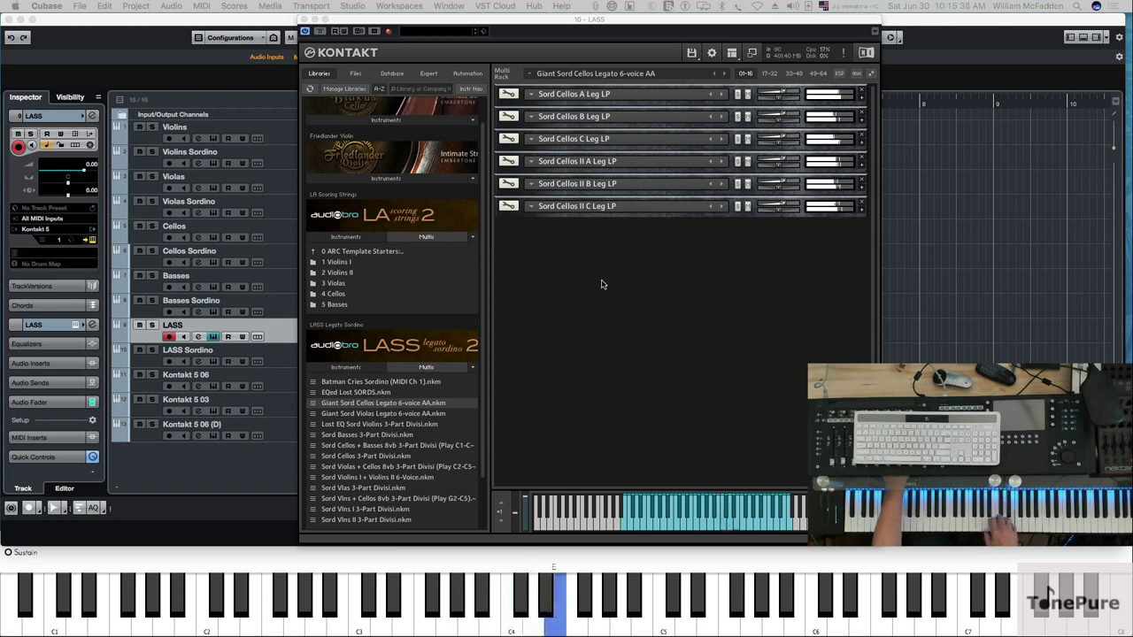
- Switch to the Sordino instrument folders, peek into 4 Sordino Cellos, then return to the folder list
{"action": "left_click", "coordinate": [331, 371]}
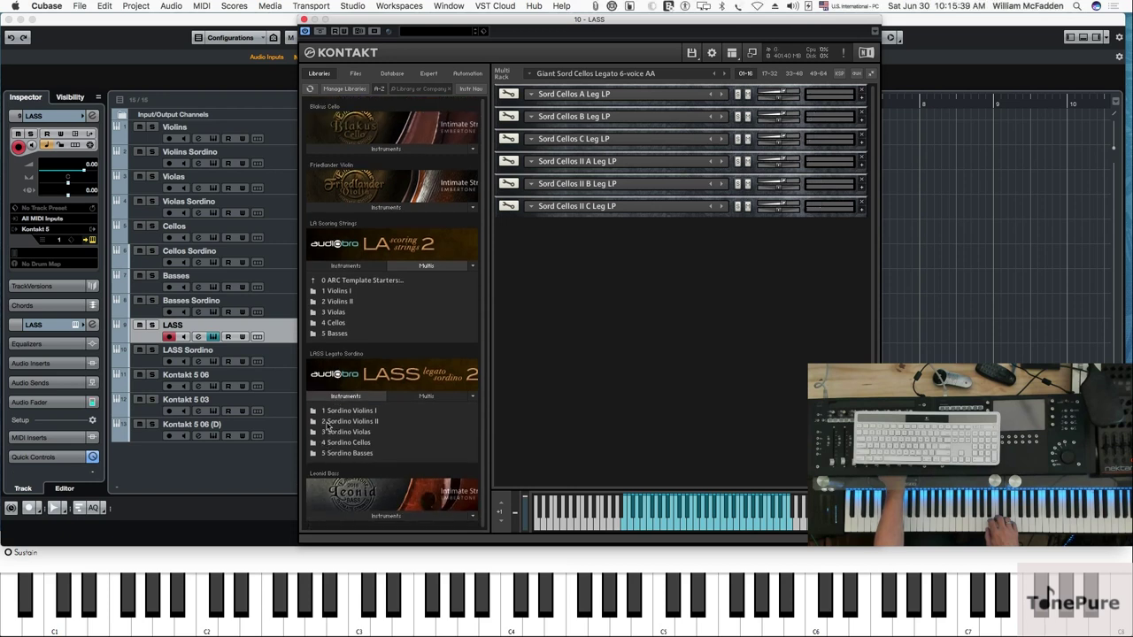
{"action": "double_click", "coordinate": [341, 442]}
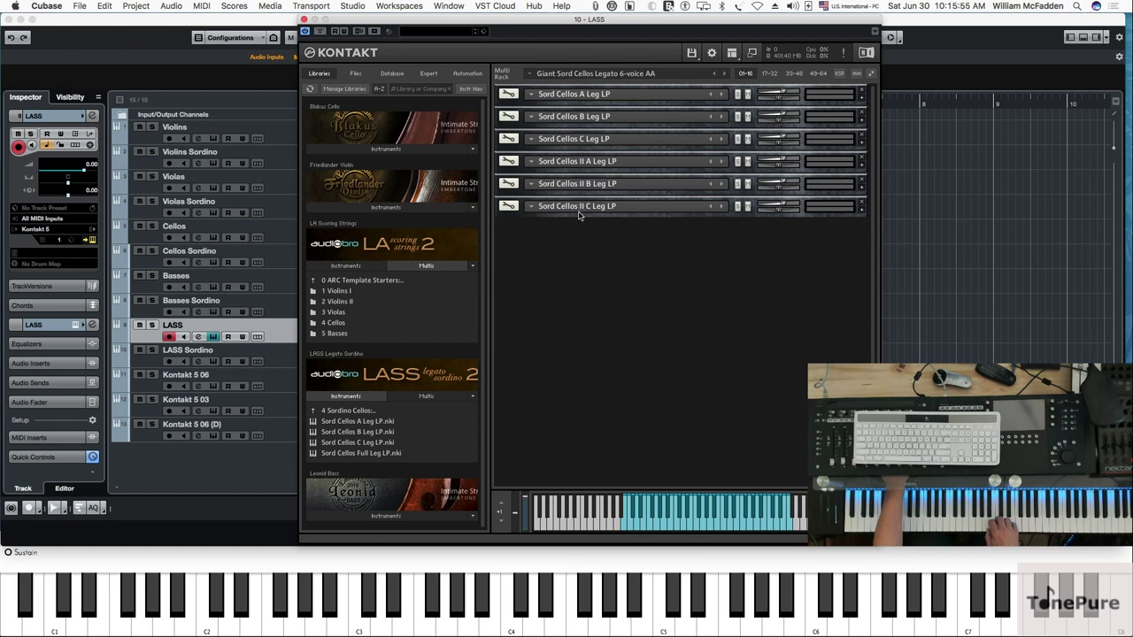
{"action": "left_click", "coordinate": [351, 411]}
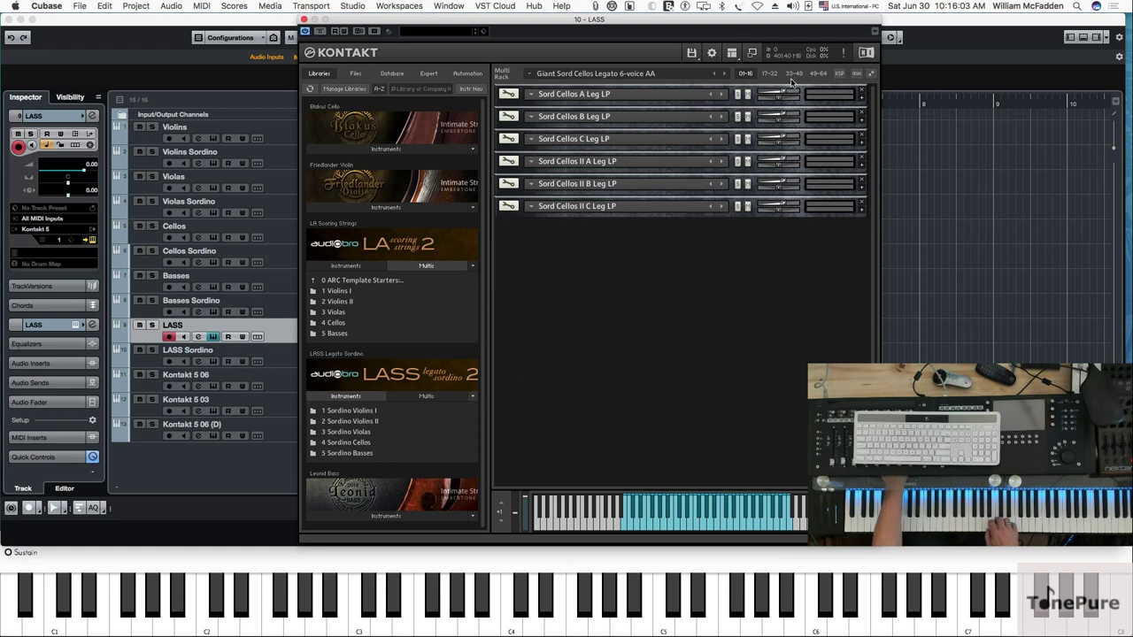
- Expand the Sord Cellos A, B and II A instrument panels in the Multi Rack
{"action": "left_click", "coordinate": [862, 100]}
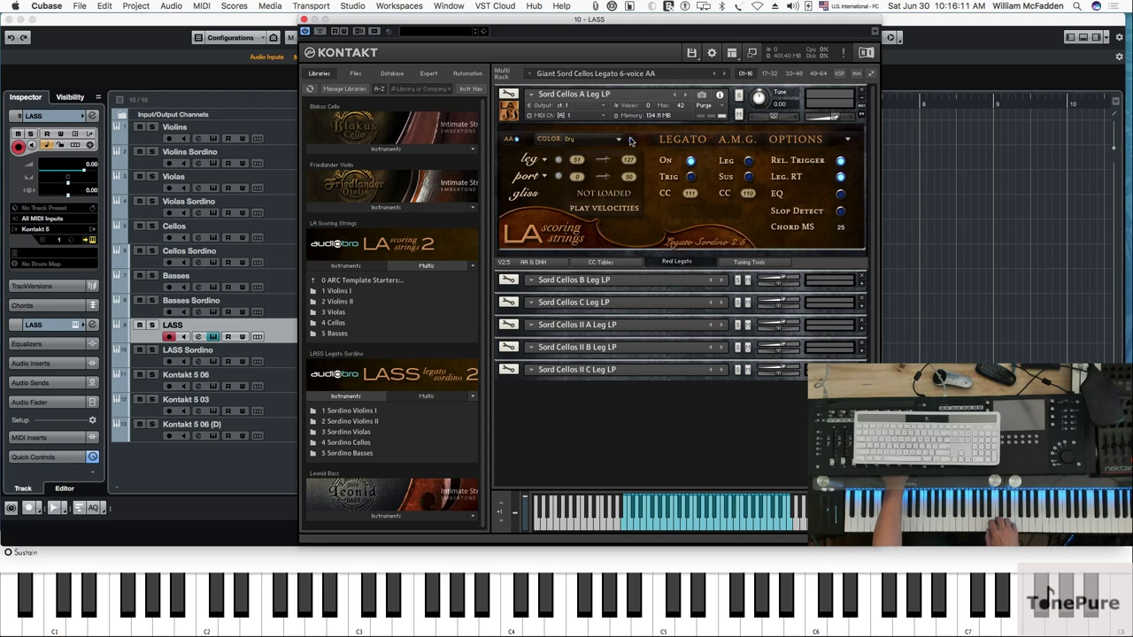
{"action": "left_click", "coordinate": [862, 285]}
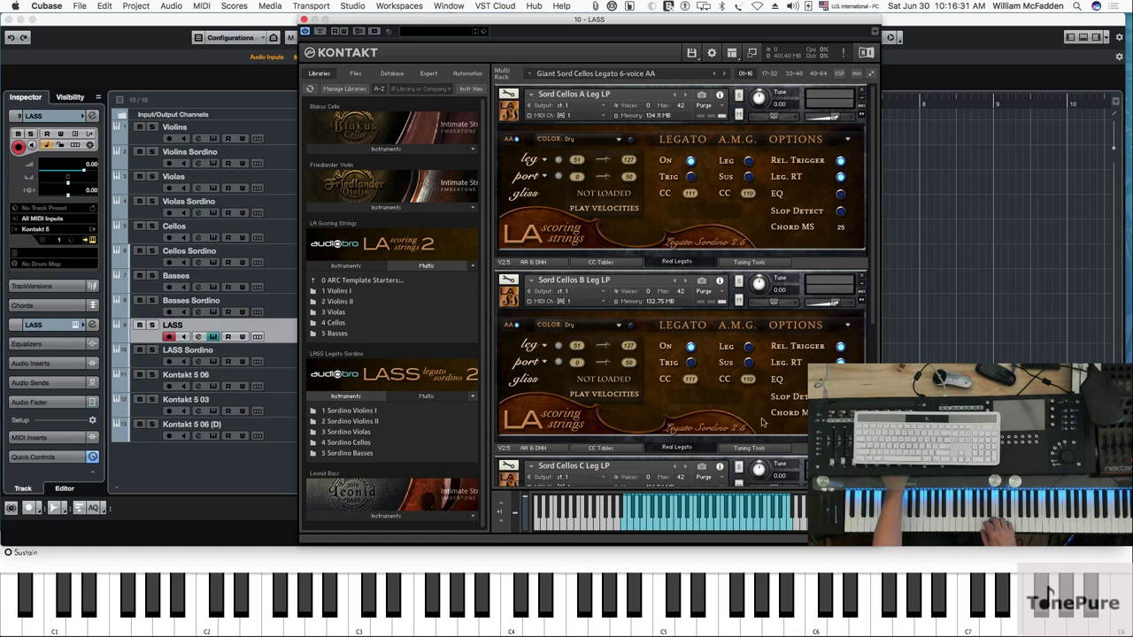
{"action": "scroll", "coordinate": [673, 358], "scroll_direction": "down", "scroll_amount": 2}
{"action": "scroll", "coordinate": [647, 357], "scroll_direction": "down", "scroll_amount": 3}
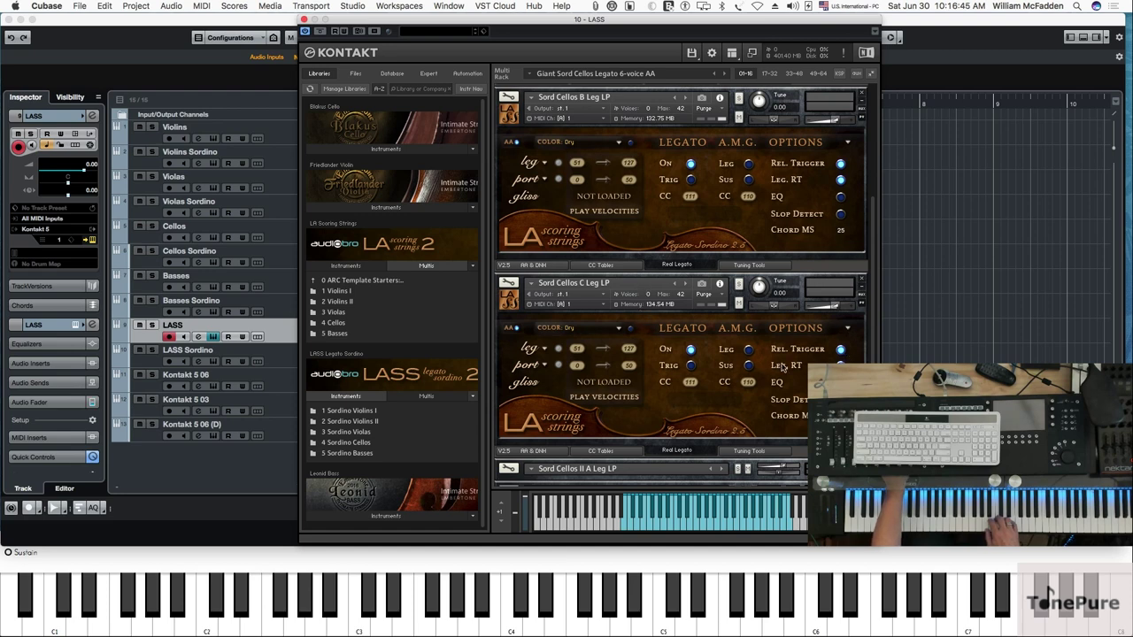
{"action": "scroll", "coordinate": [717, 354], "scroll_direction": "down", "scroll_amount": 3}
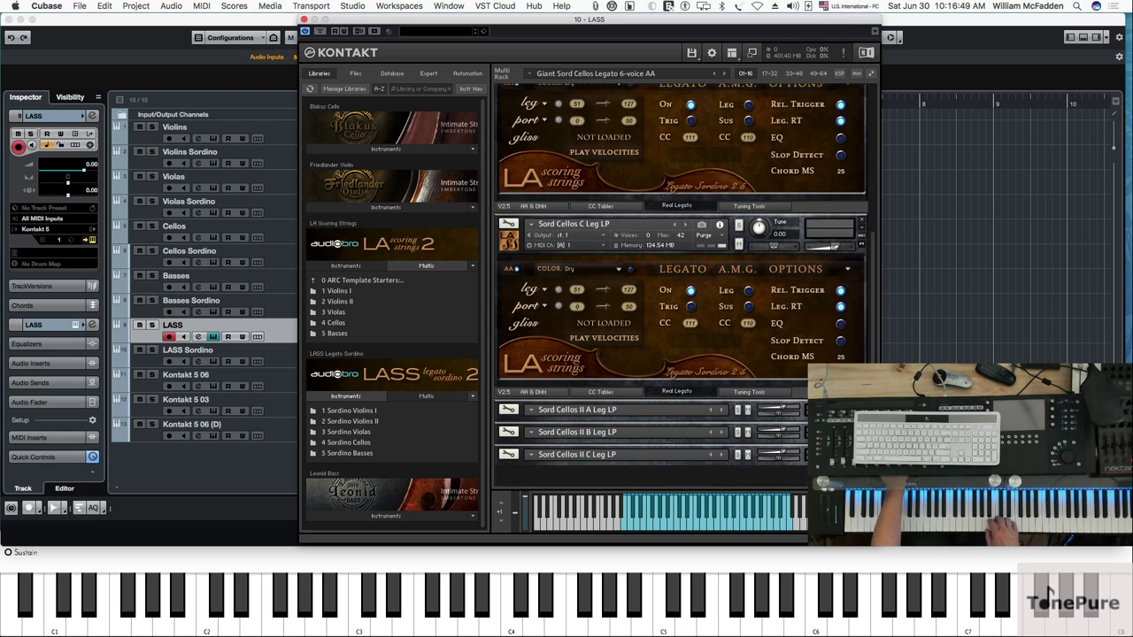
{"action": "left_click", "coordinate": [575, 409]}
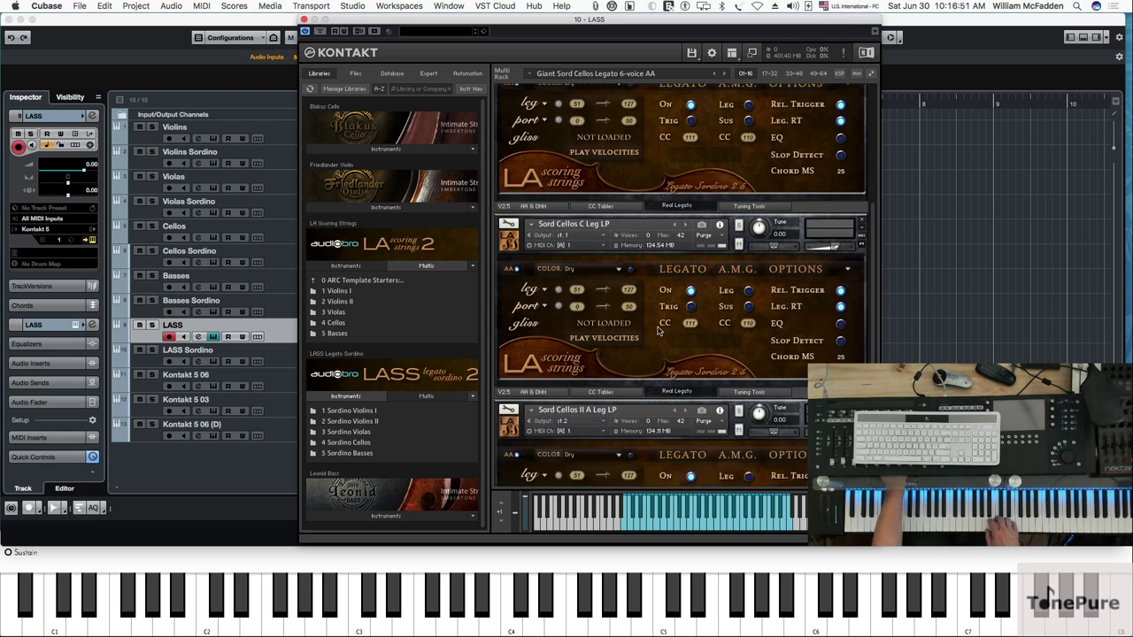
{"action": "scroll", "coordinate": [657, 329], "scroll_direction": "down", "scroll_amount": 6}
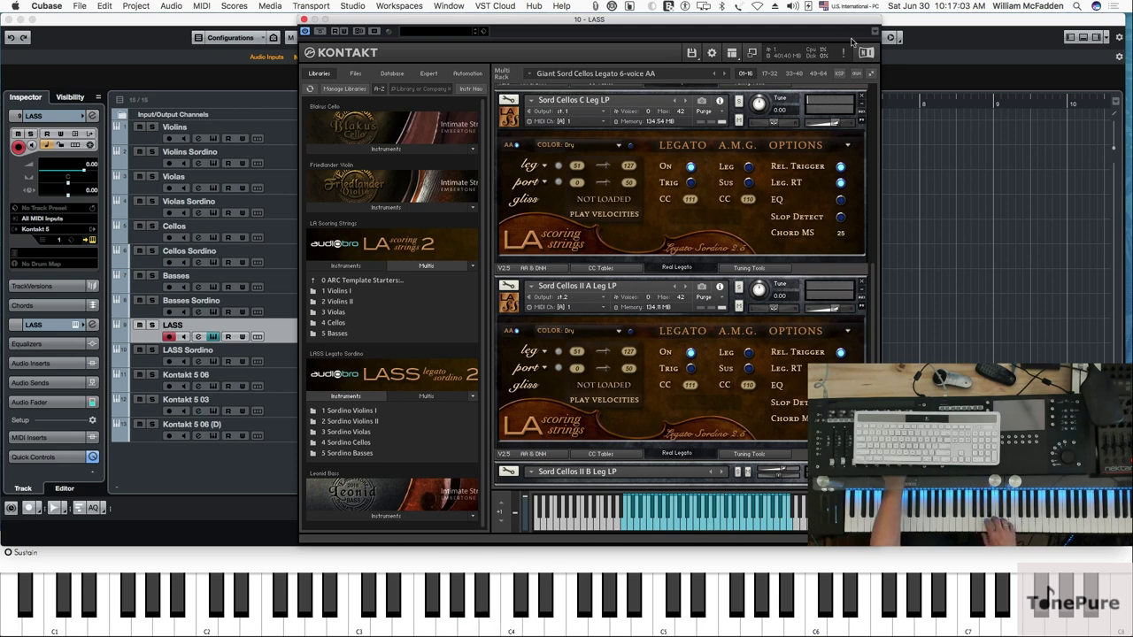
- In the A.R.C. script, open the Stage & Color page and target all Port A channels
{"action": "left_click", "coordinate": [839, 74]}
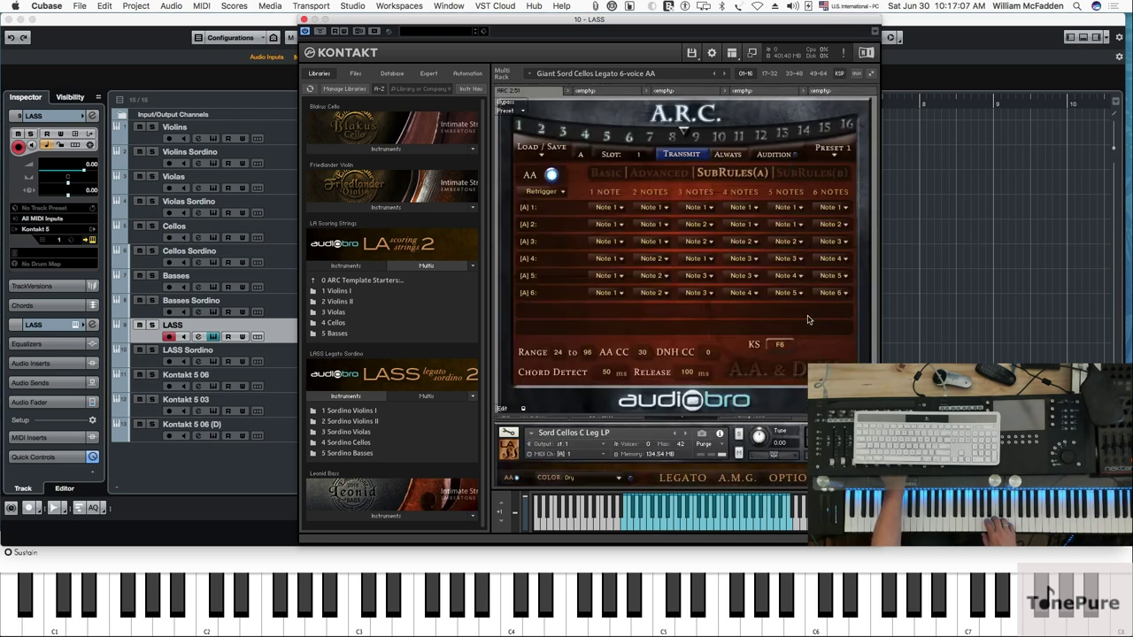
{"action": "left_click", "coordinate": [770, 370]}
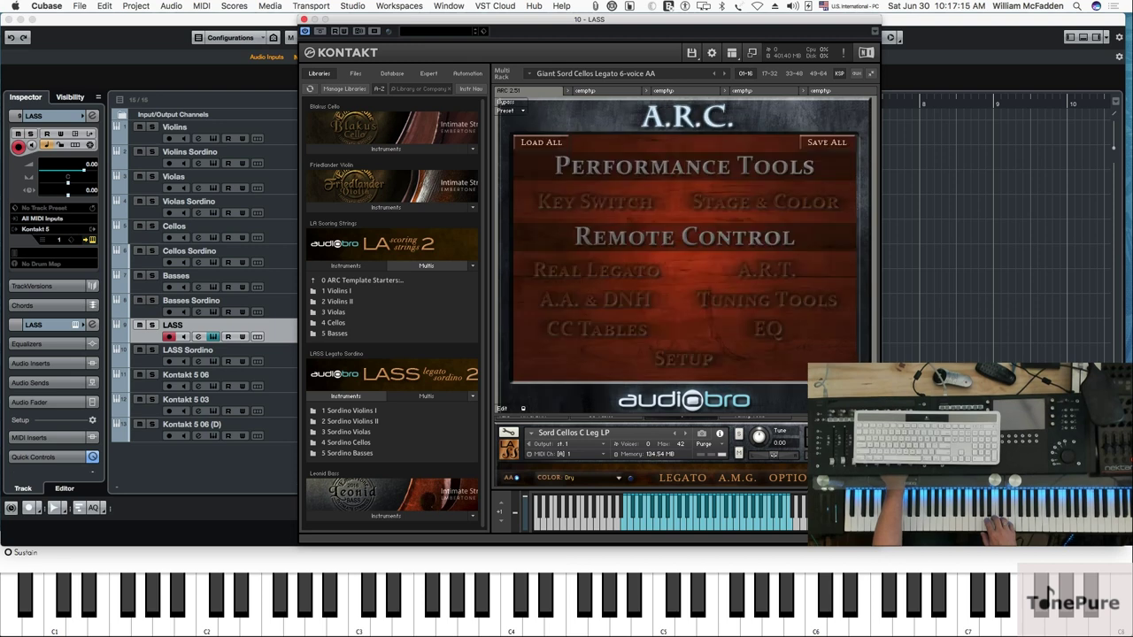
{"action": "left_click", "coordinate": [763, 204]}
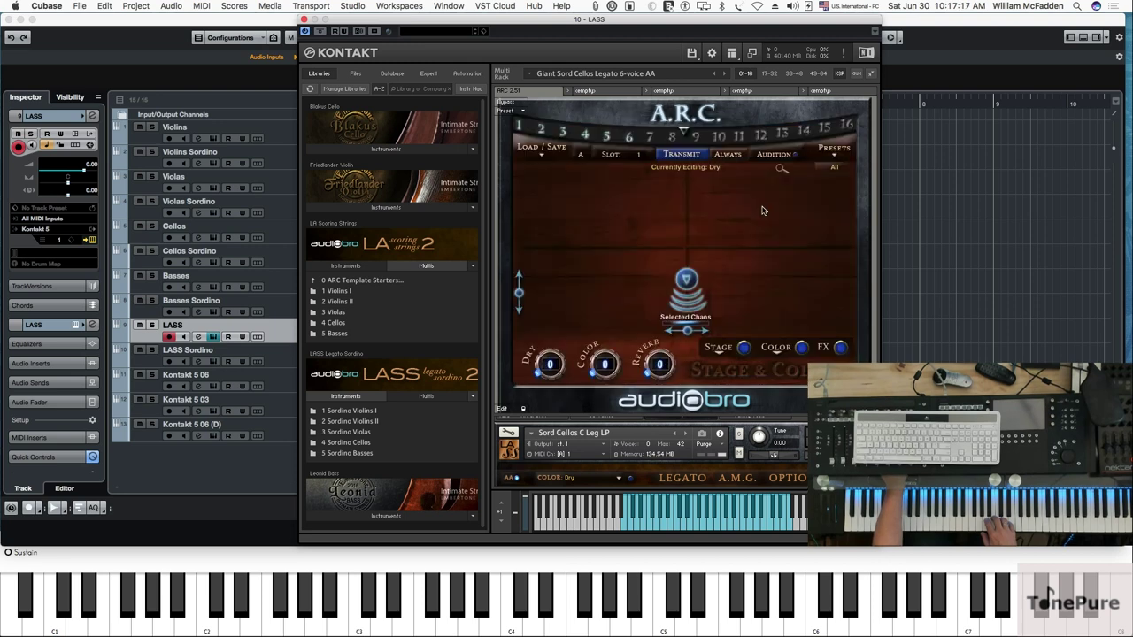
{"action": "left_click", "coordinate": [682, 132]}
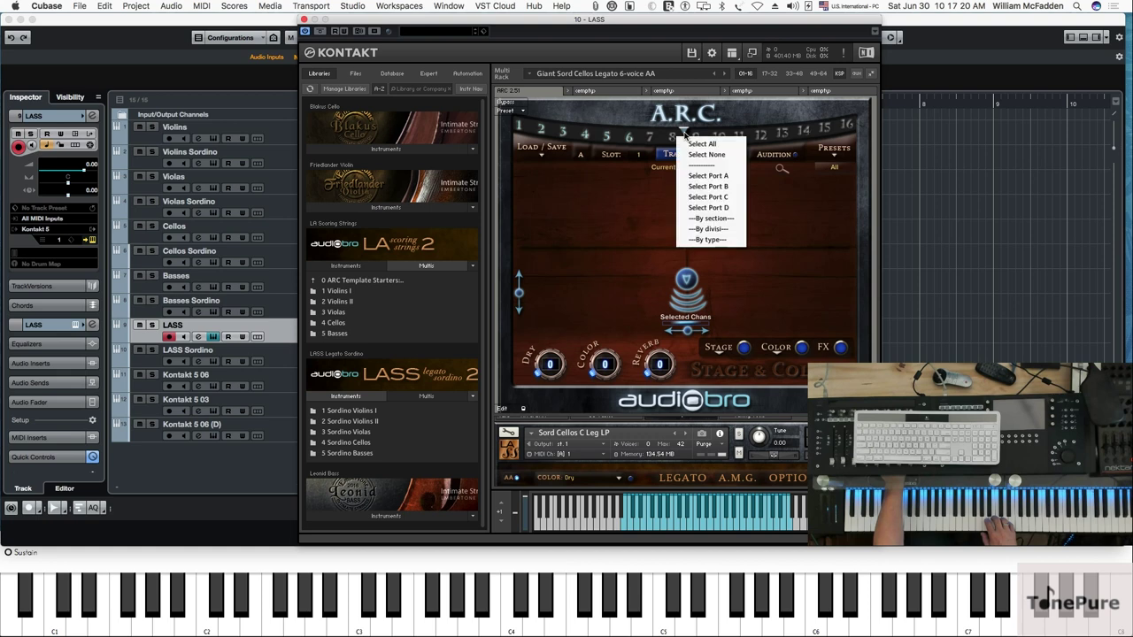
{"action": "left_click", "coordinate": [693, 176]}
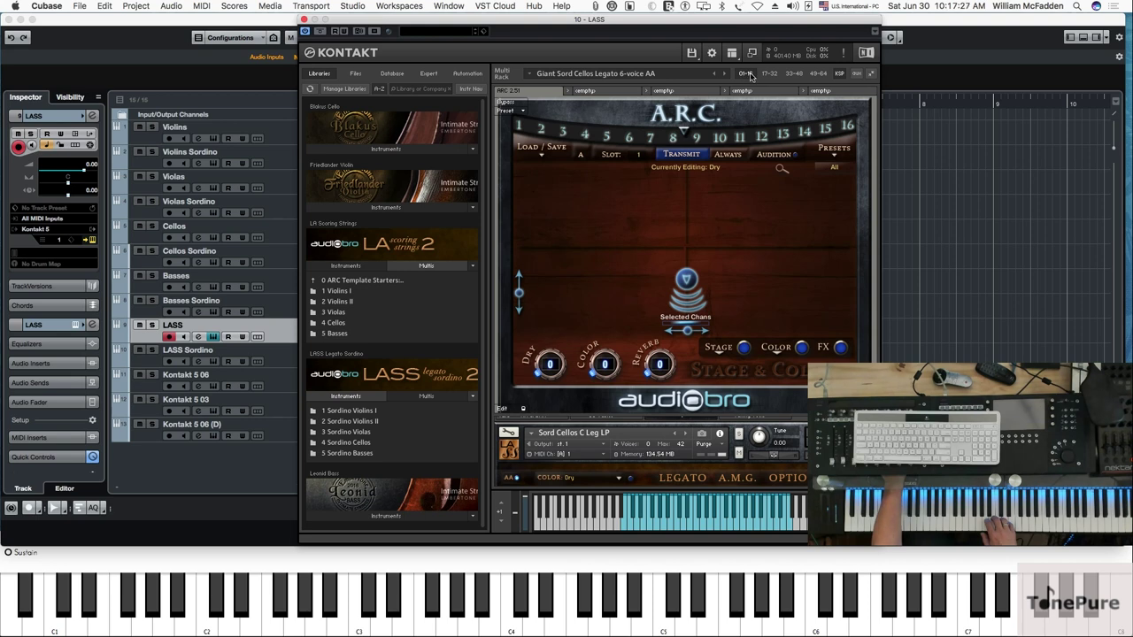
- Scroll the rack, then flip to the 17-32 page and back to 01-16
{"action": "scroll", "coordinate": [827, 79], "scroll_direction": "down", "scroll_amount": 5}
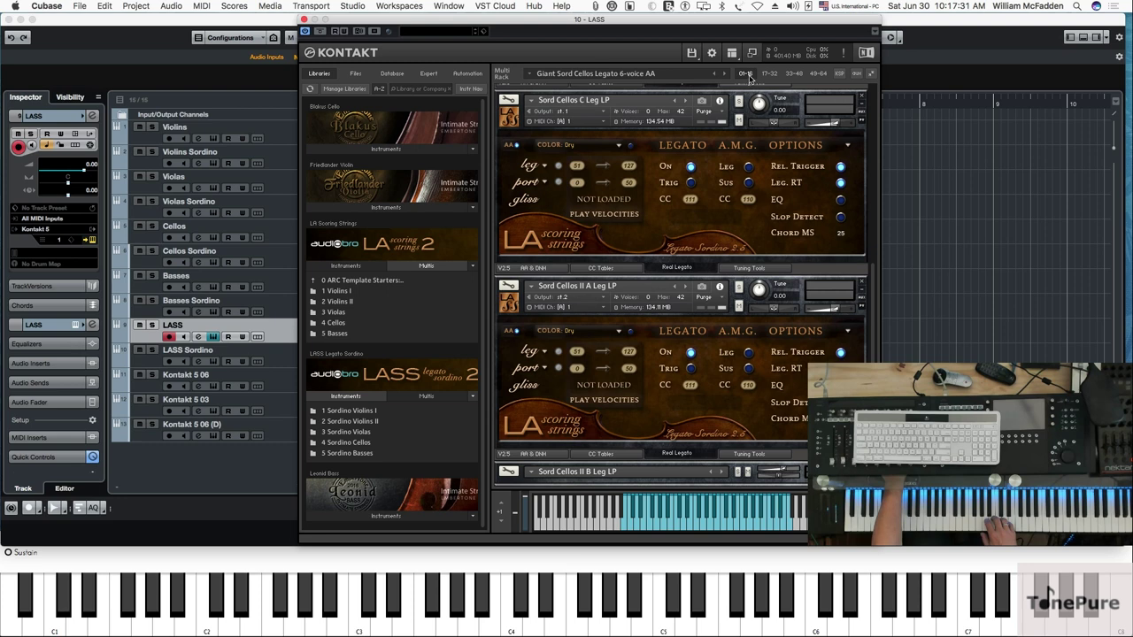
{"action": "scroll", "coordinate": [697, 276], "scroll_direction": "down", "scroll_amount": 2}
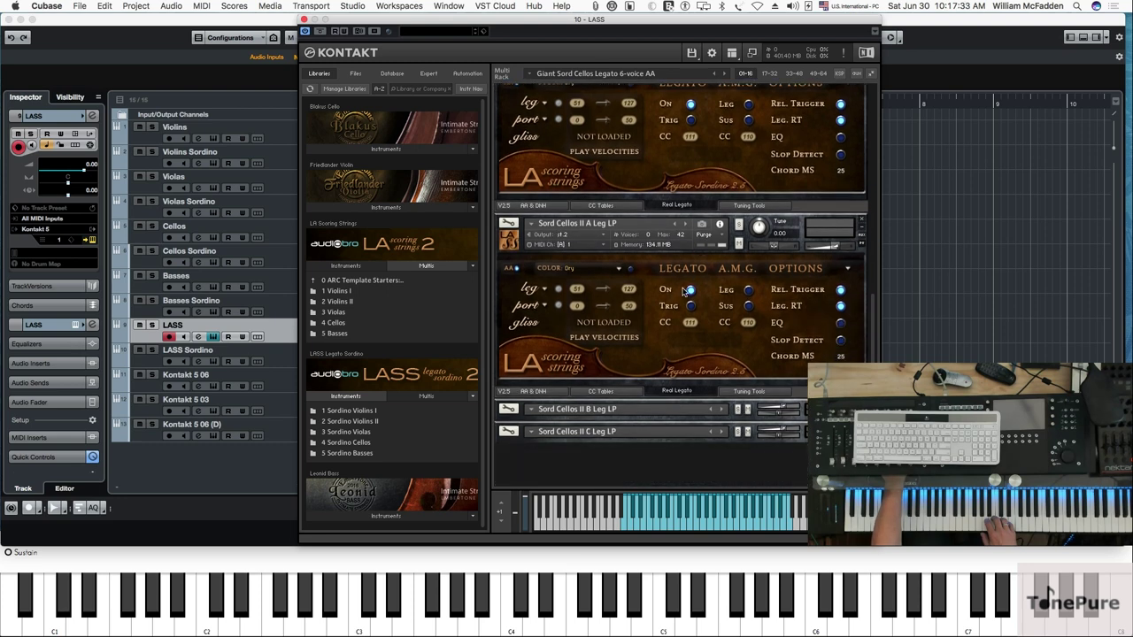
{"action": "scroll", "coordinate": [682, 292], "scroll_direction": "up", "scroll_amount": 3}
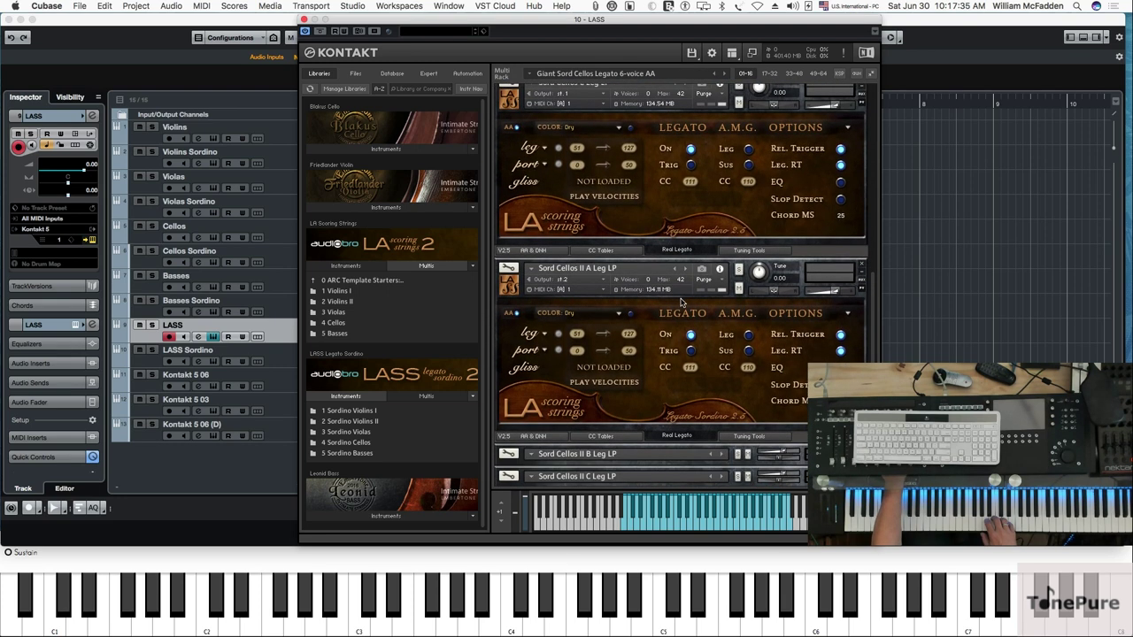
{"action": "scroll", "coordinate": [681, 301], "scroll_direction": "down", "scroll_amount": 3}
{"action": "scroll", "coordinate": [681, 301], "scroll_direction": "up", "scroll_amount": 5}
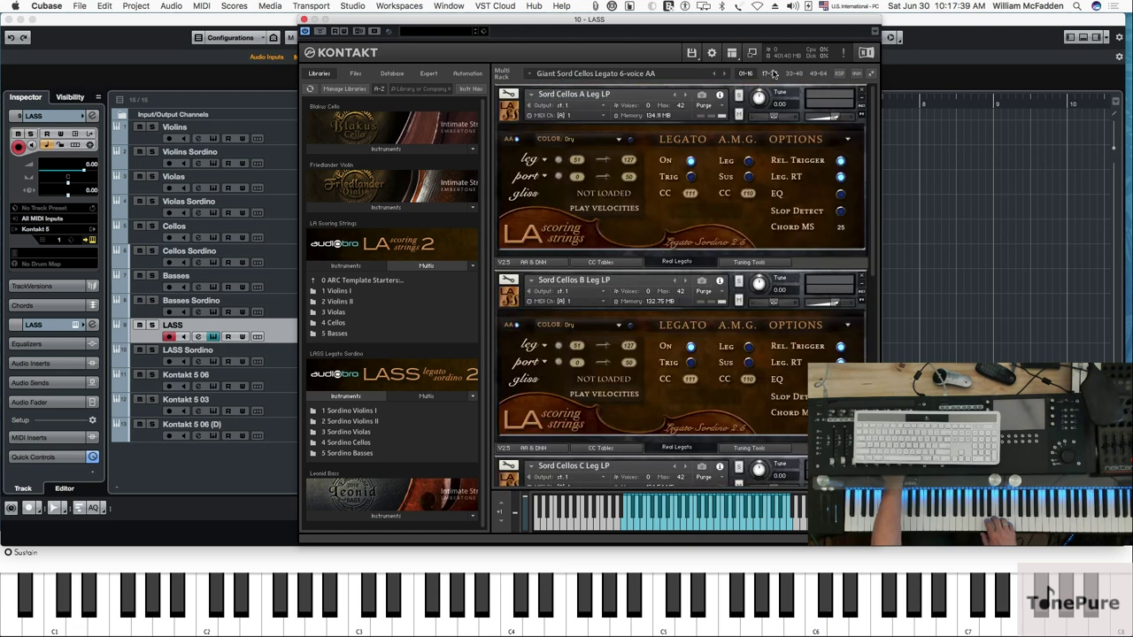
{"action": "left_click", "coordinate": [770, 74]}
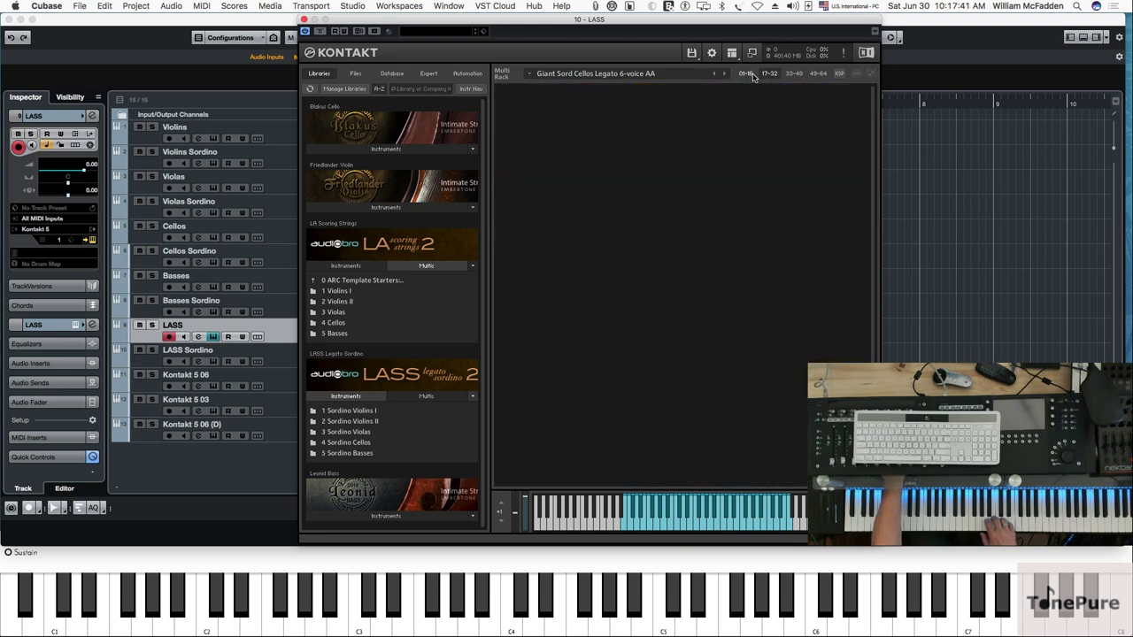
{"action": "left_click", "coordinate": [751, 74]}
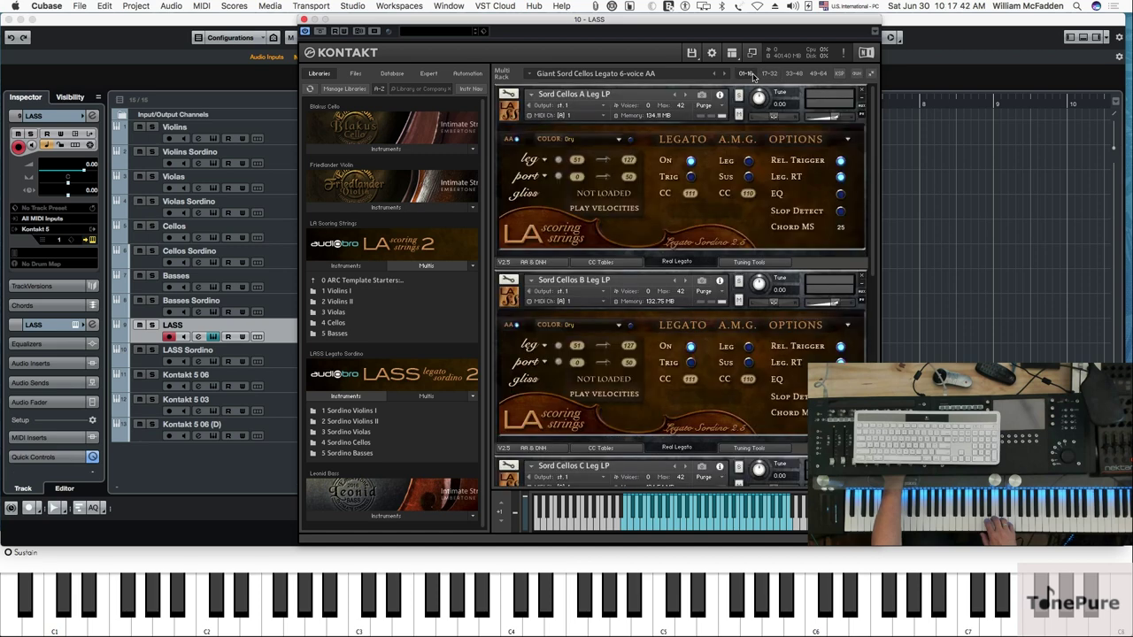
- Open A.R.C. and load the Shaw's Redemption colour preset (Color 80, Reverb 56)
{"action": "left_click", "coordinate": [838, 75]}
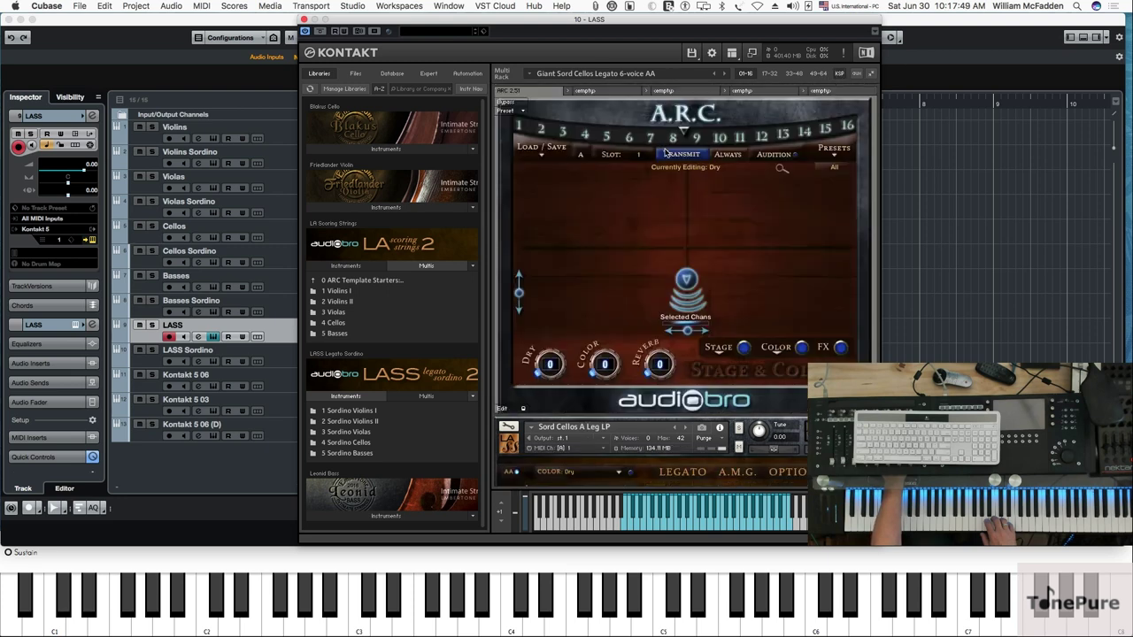
{"action": "left_click", "coordinate": [836, 151]}
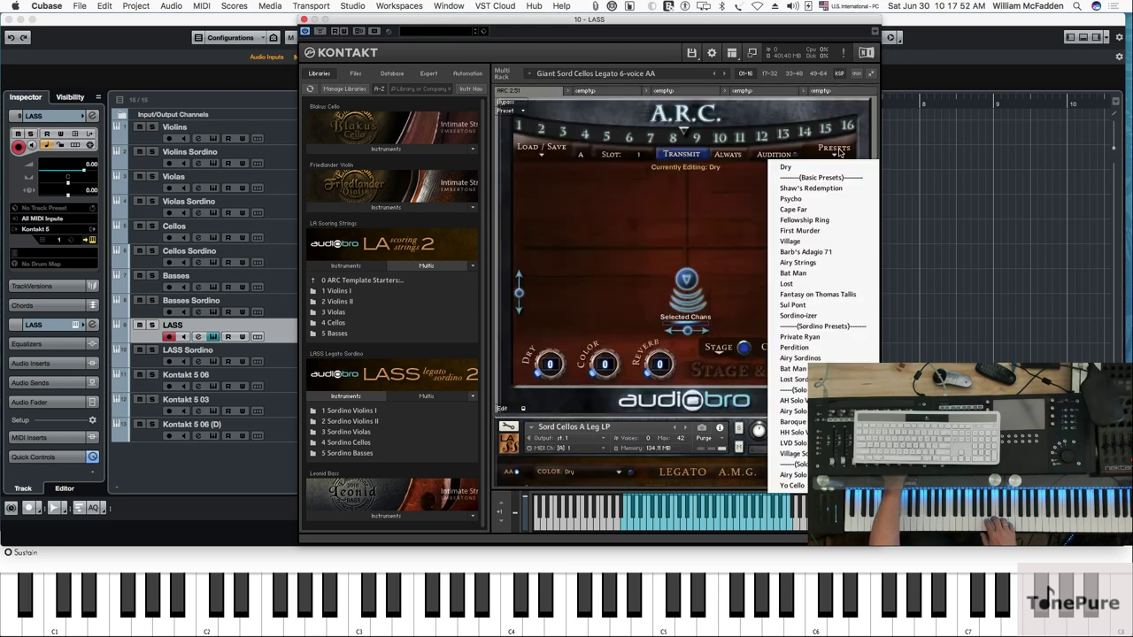
{"action": "left_click", "coordinate": [808, 189]}
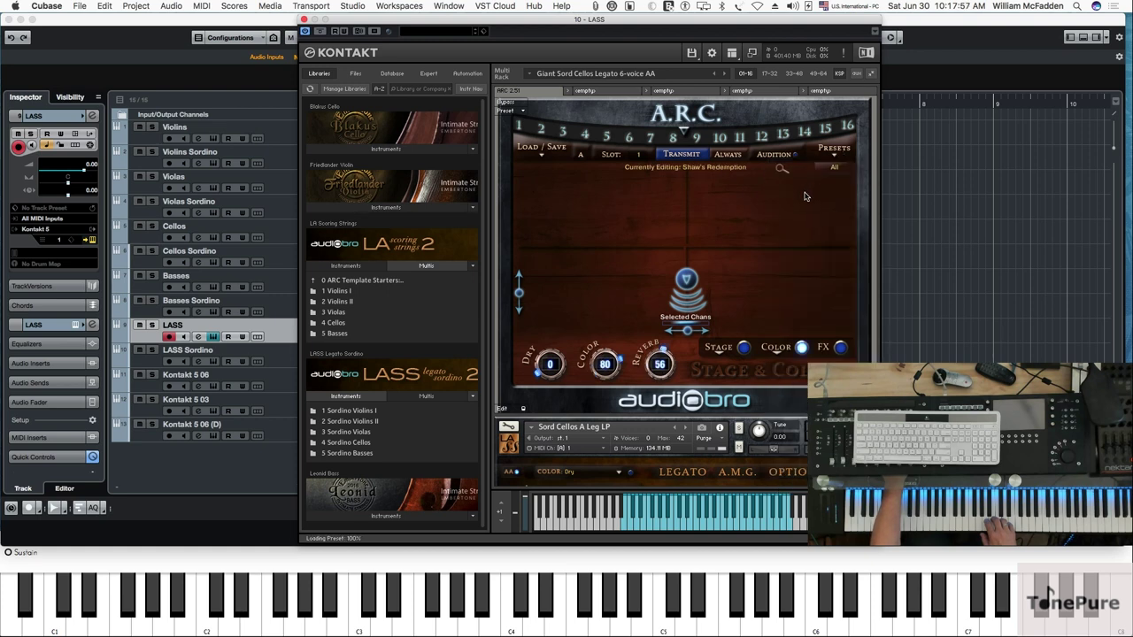
{"action": "left_click", "coordinate": [839, 148]}
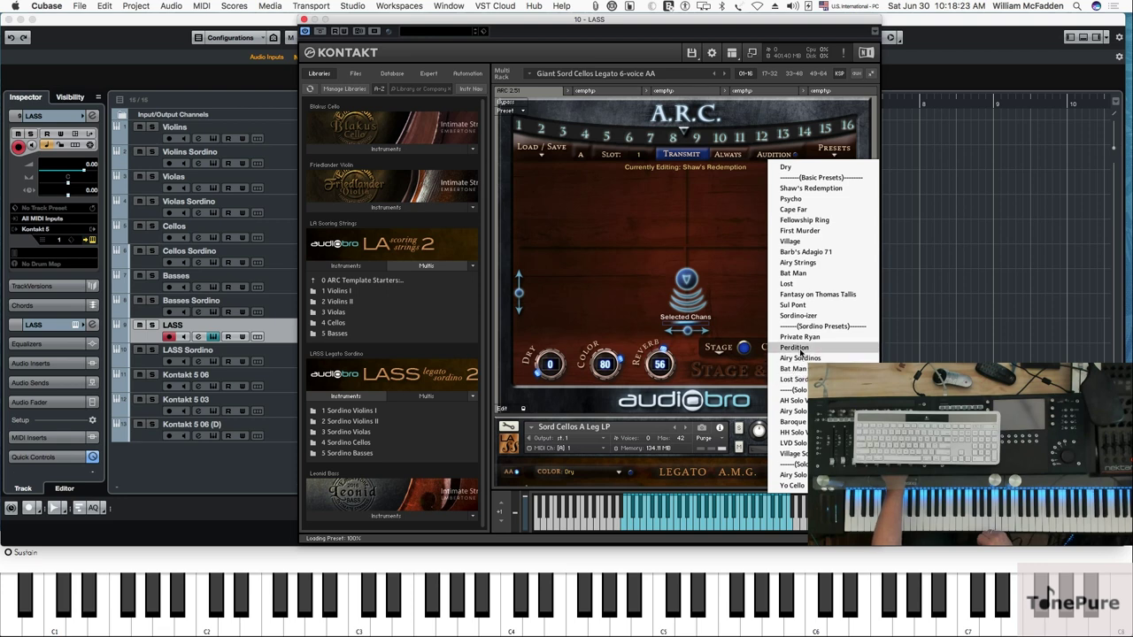
- Switch A.R.C. to the Perdition preset (Dry 0, Color 80, Reverb 48) and scroll to the legato controls
{"action": "left_click", "coordinate": [800, 351]}
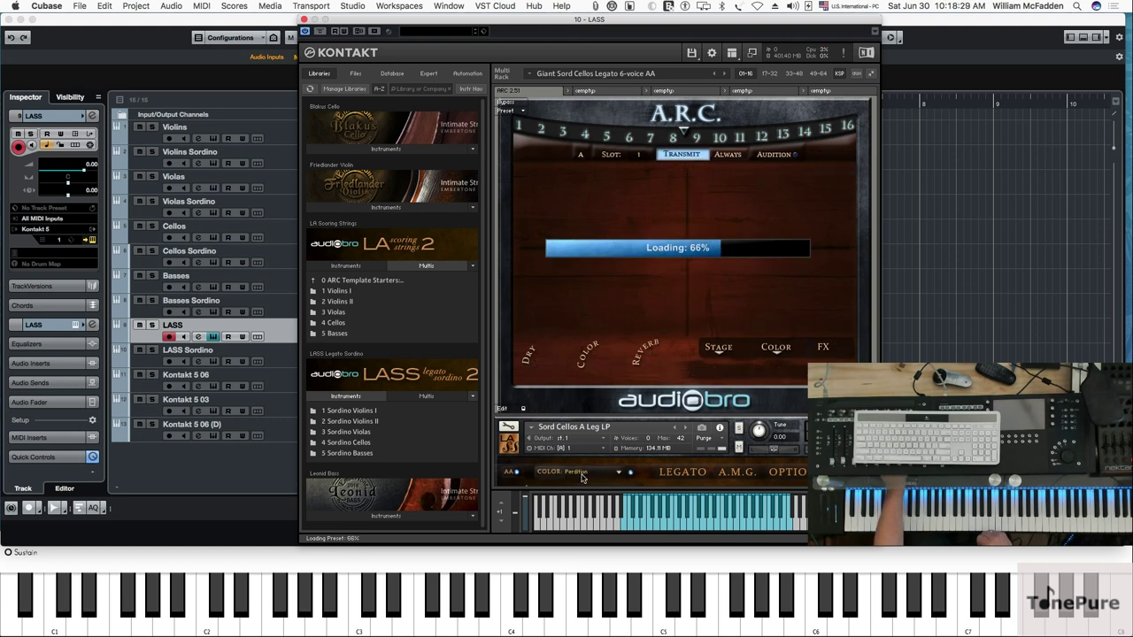
{"action": "scroll", "coordinate": [584, 473], "scroll_direction": "down", "scroll_amount": 2}
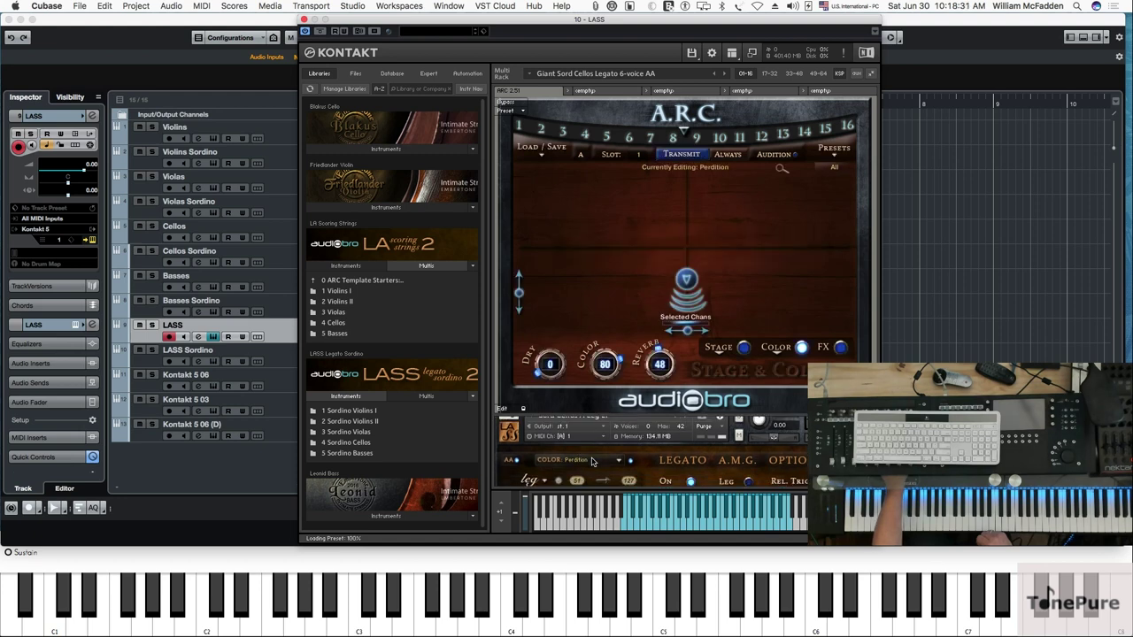
{"action": "scroll", "coordinate": [593, 461], "scroll_direction": "up", "scroll_amount": 2}
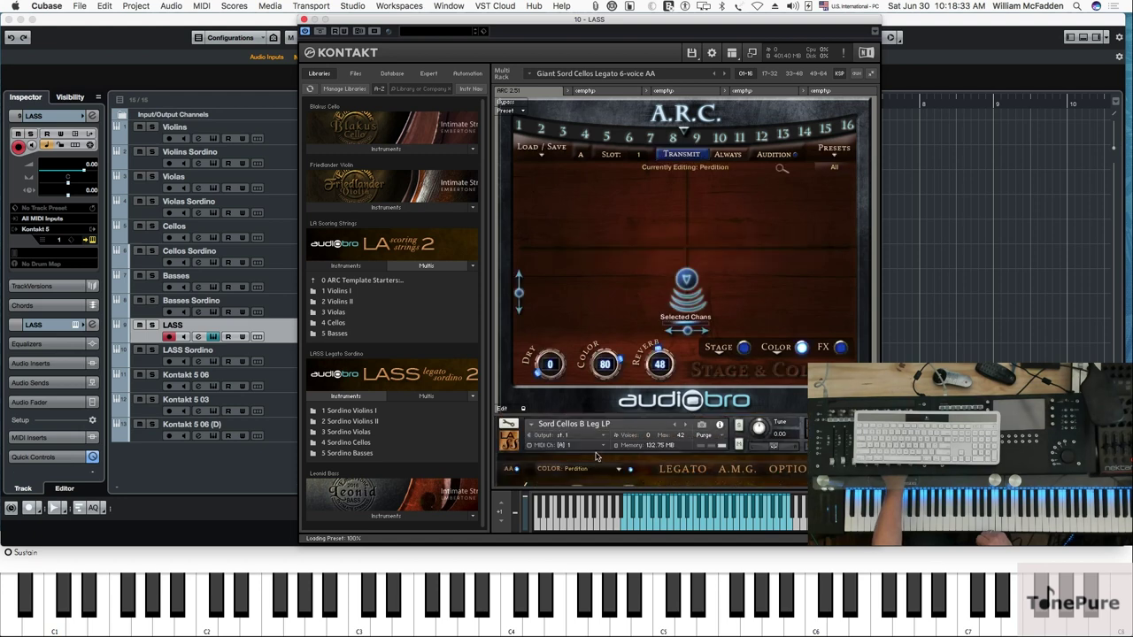
{"action": "scroll", "coordinate": [595, 456], "scroll_direction": "down", "scroll_amount": 1}
{"action": "scroll", "coordinate": [599, 460], "scroll_direction": "down", "scroll_amount": 1}
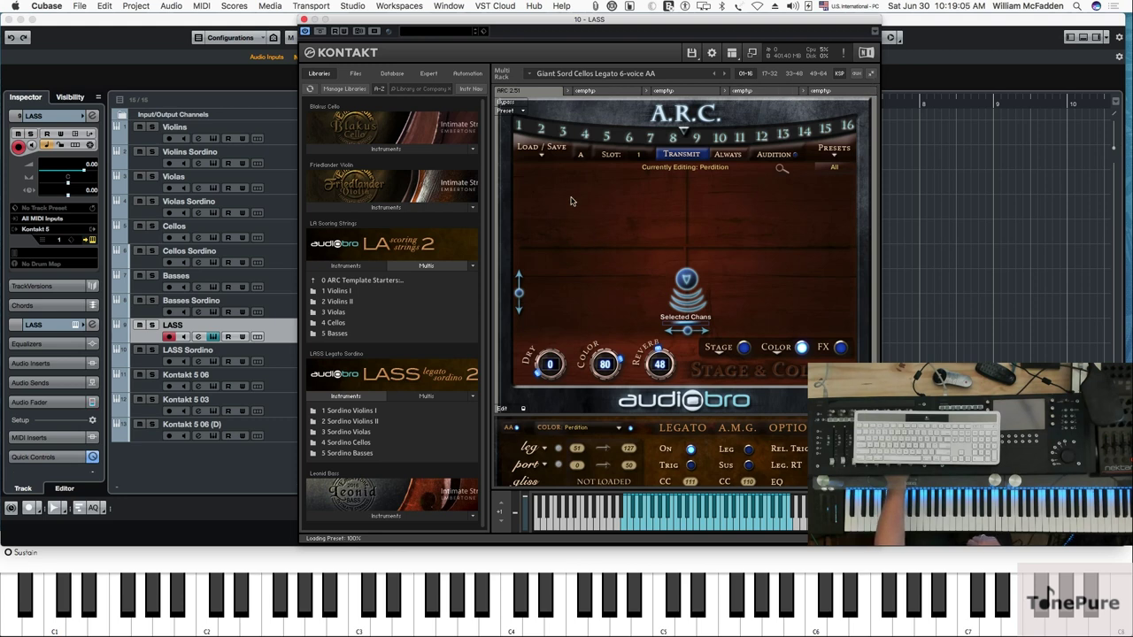
- List the LASS Legato Sordino multis, then transmit the Shaw's Redemption preset with Reverb 56 to the cellos
{"action": "left_click", "coordinate": [433, 397]}
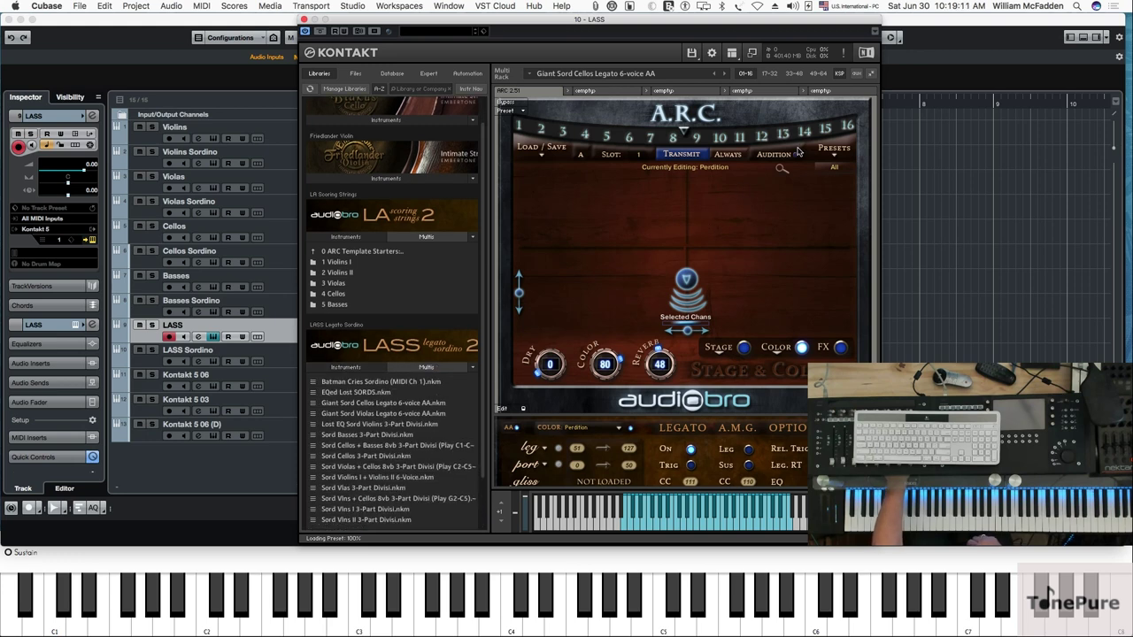
{"action": "left_click", "coordinate": [824, 152]}
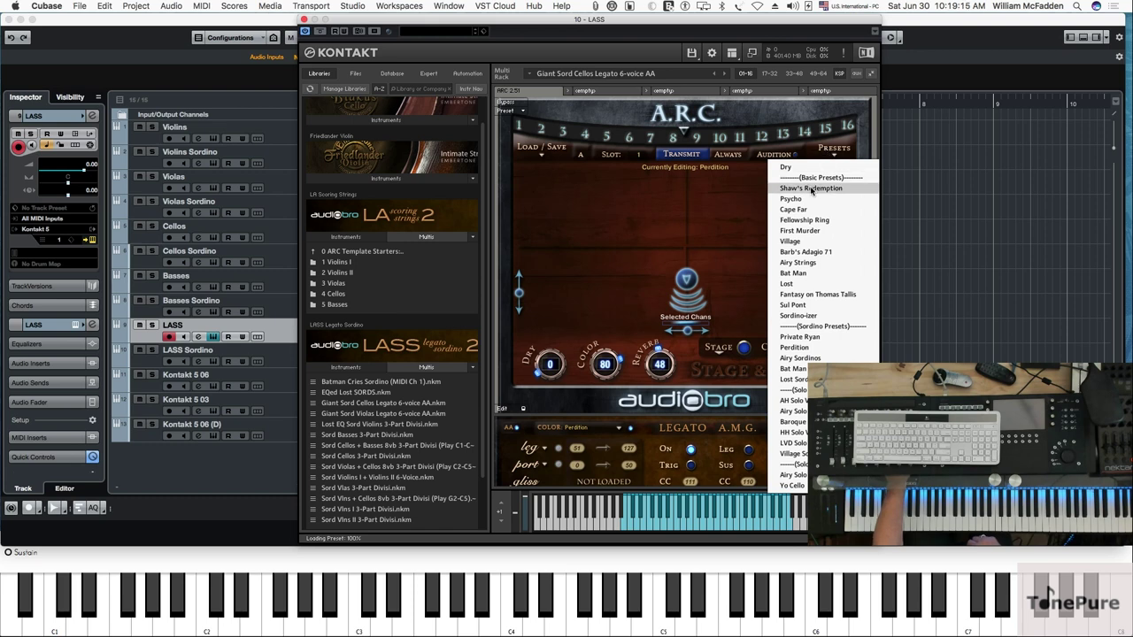
{"action": "left_click", "coordinate": [811, 189]}
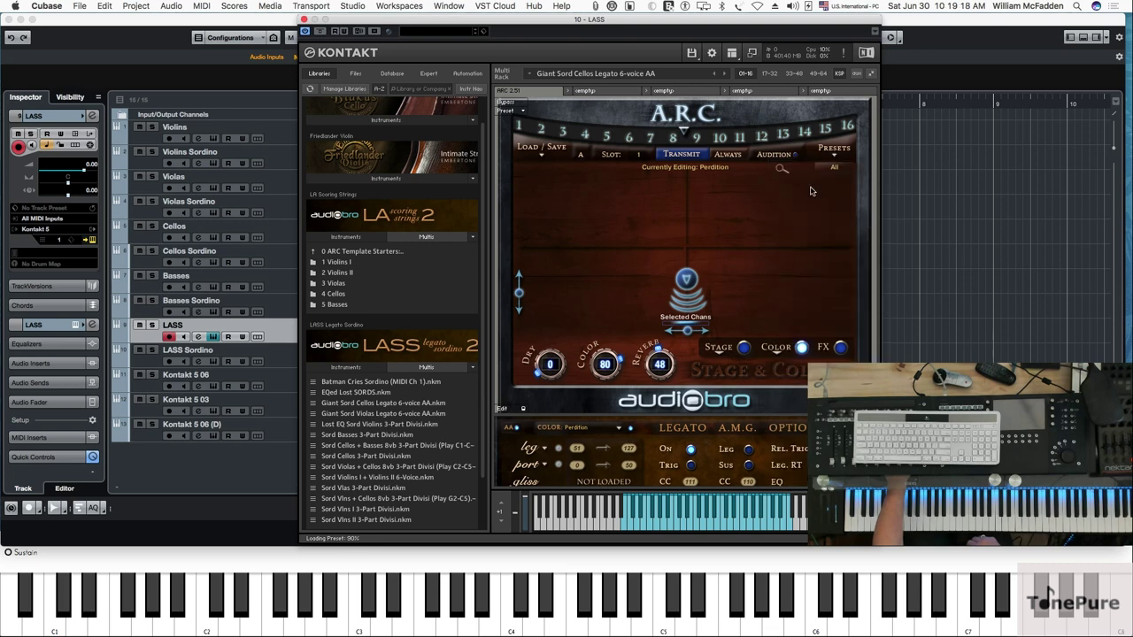
{"action": "left_click", "coordinate": [689, 155]}
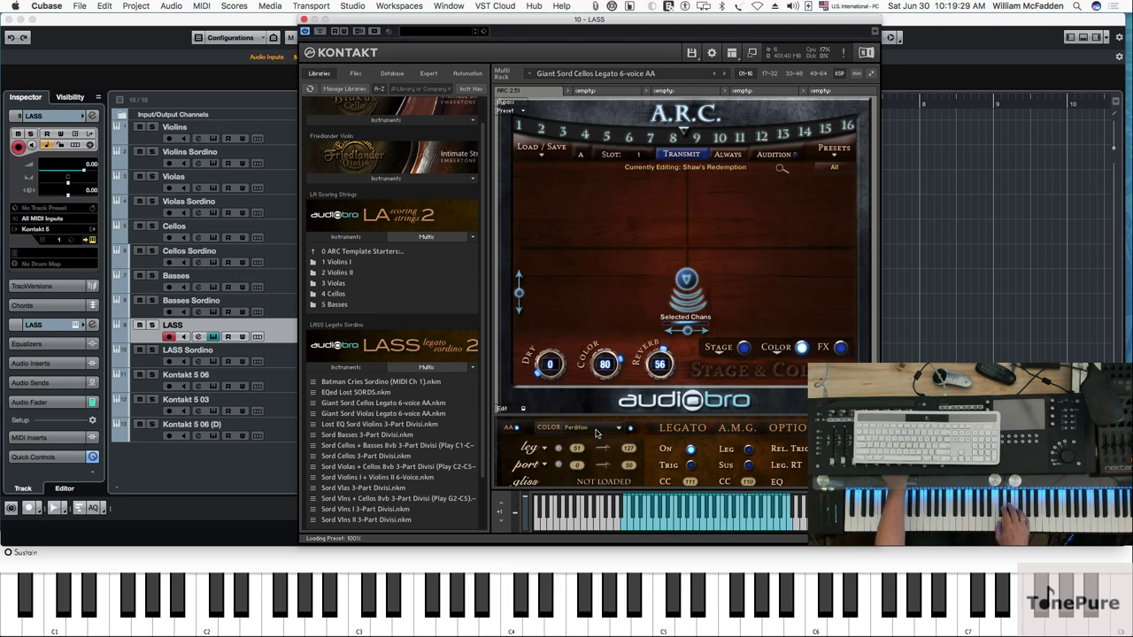
- Look through the A.R.C. colour presets for Airy Sordinos and close the list without choosing
{"action": "scroll", "coordinate": [596, 432], "scroll_direction": "down", "scroll_amount": 1}
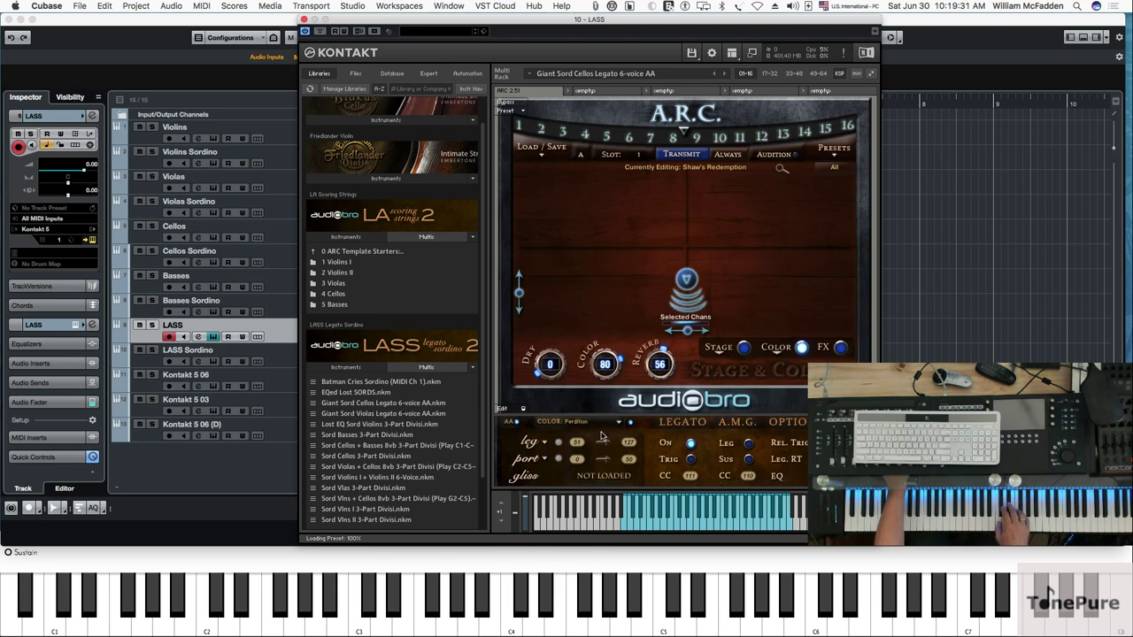
{"action": "scroll", "coordinate": [602, 439], "scroll_direction": "up", "scroll_amount": 5}
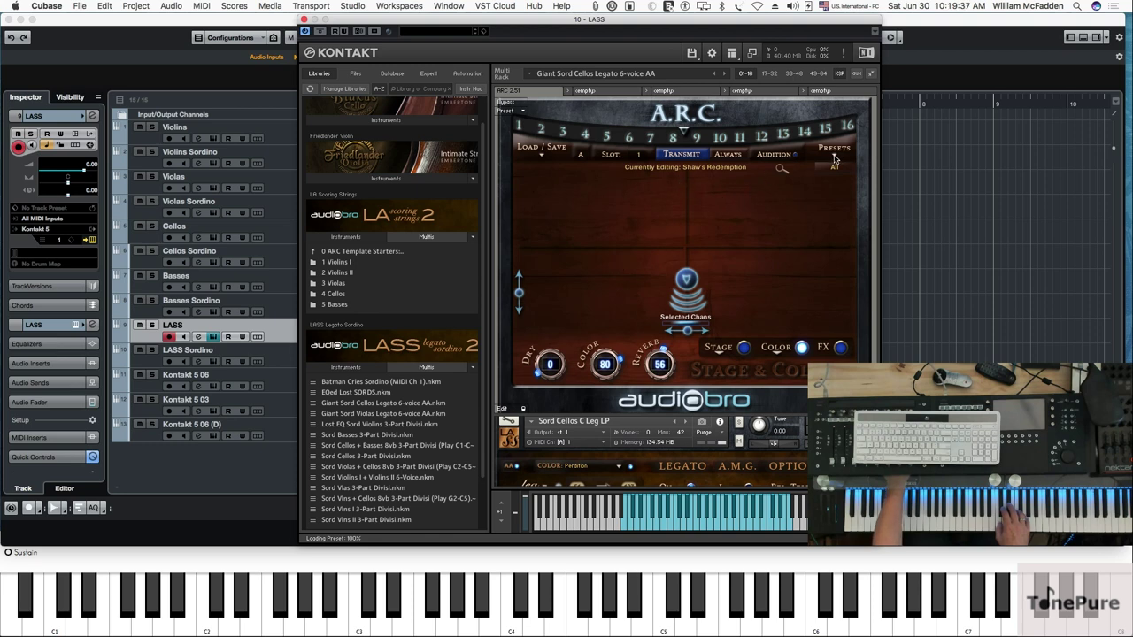
{"action": "left_click", "coordinate": [834, 159]}
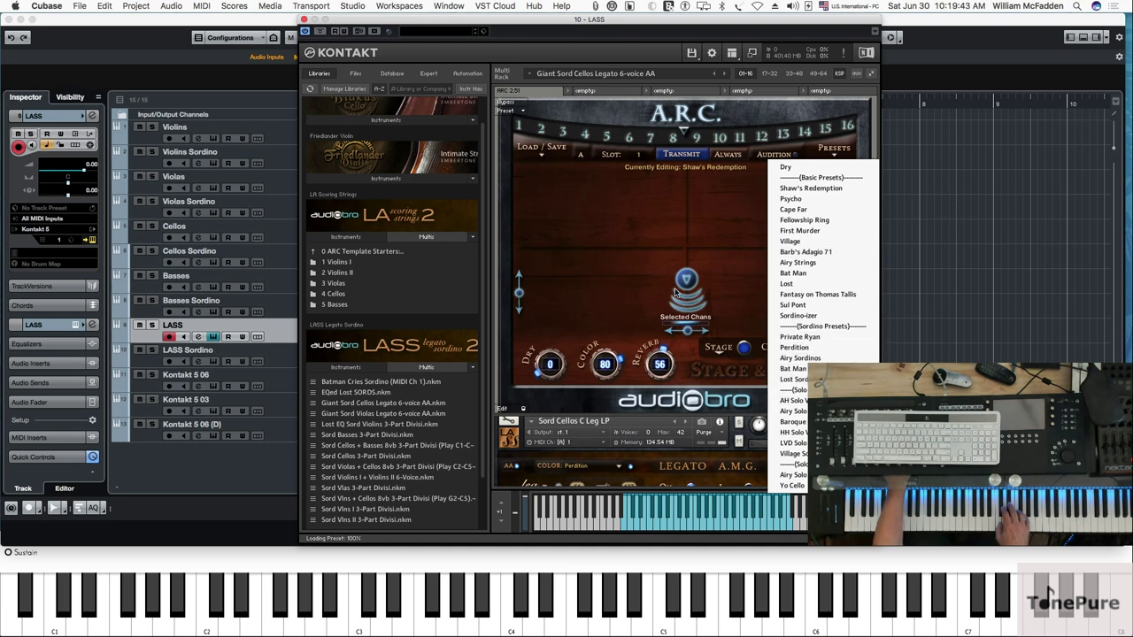
{"action": "left_click", "coordinate": [644, 223]}
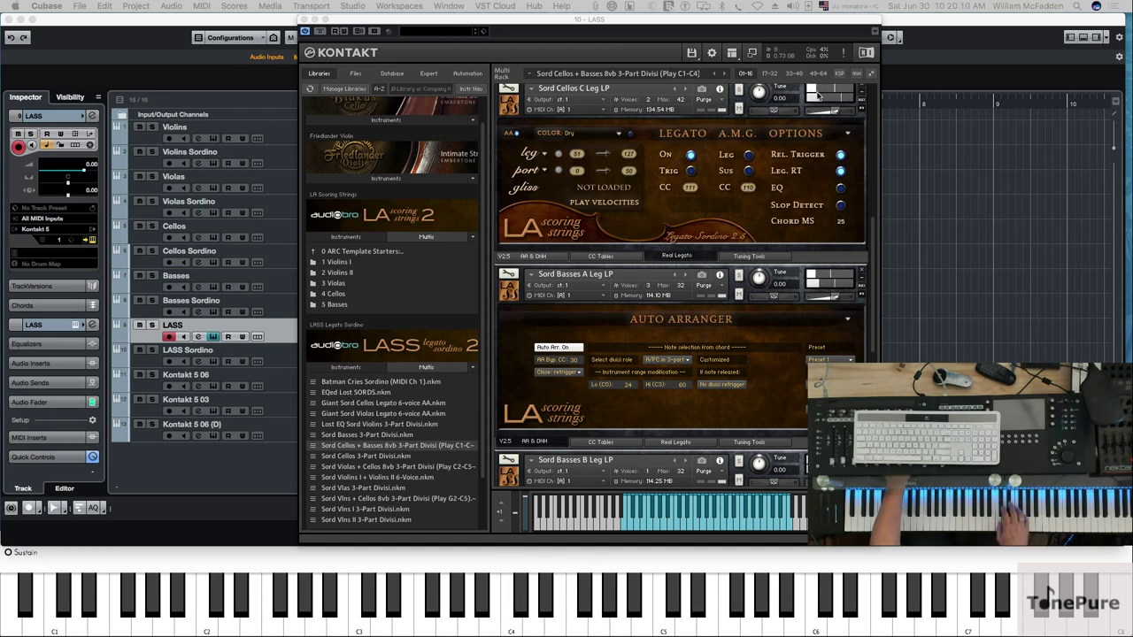
- Set Sord Cellos C's COLOR reverb to Airy Sordinos
{"action": "left_click", "coordinate": [838, 74]}
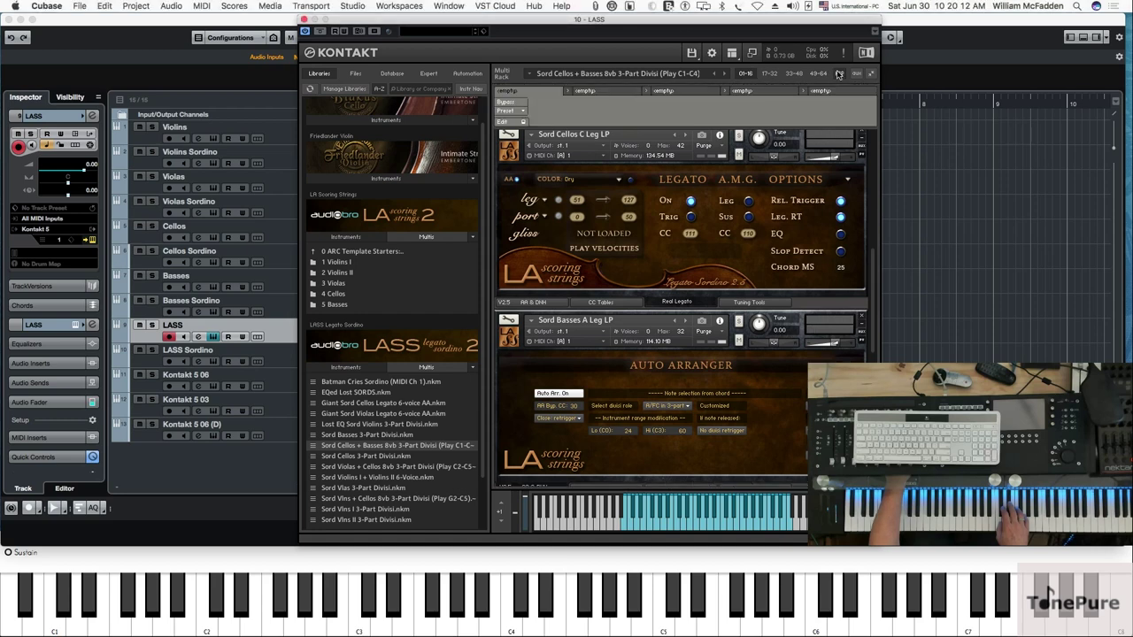
{"action": "left_click", "coordinate": [838, 74]}
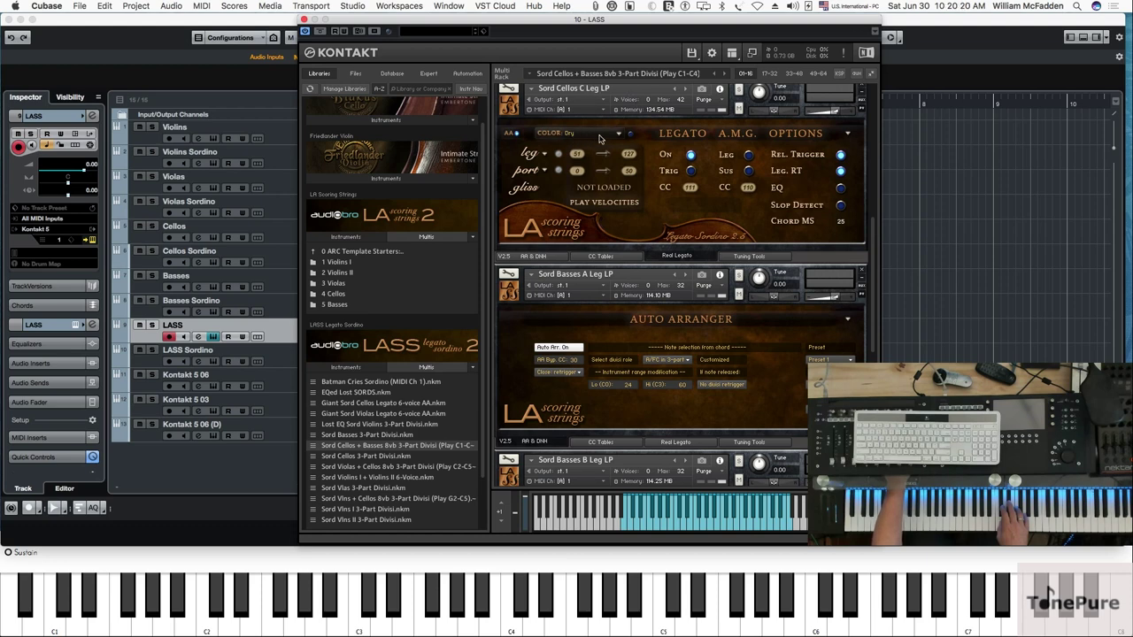
{"action": "left_click", "coordinate": [600, 136]}
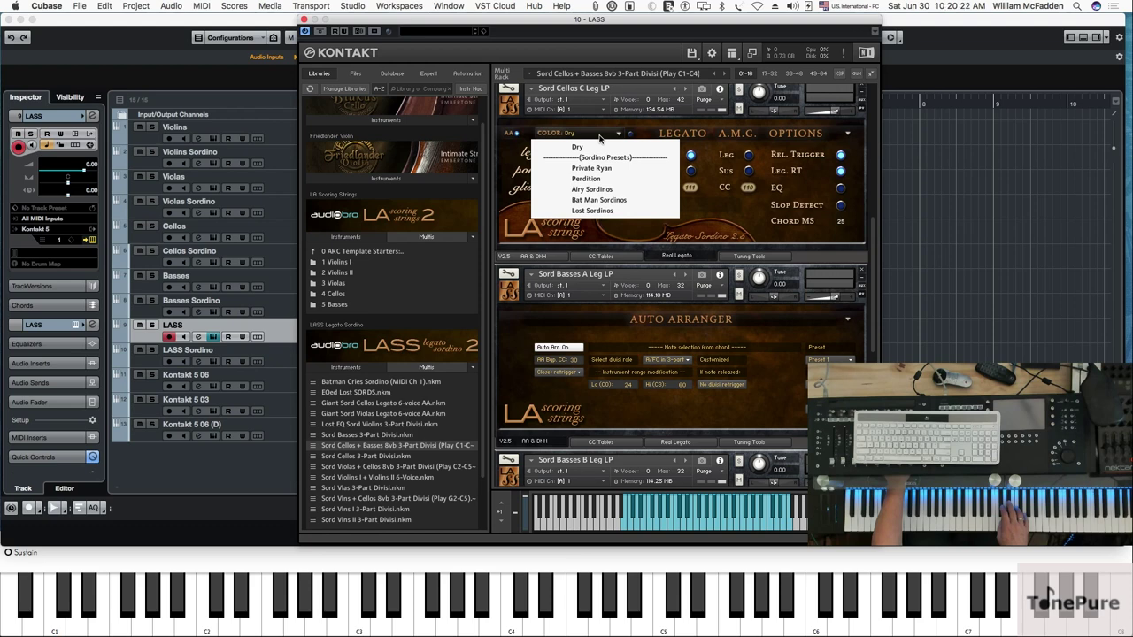
{"action": "left_click", "coordinate": [602, 190]}
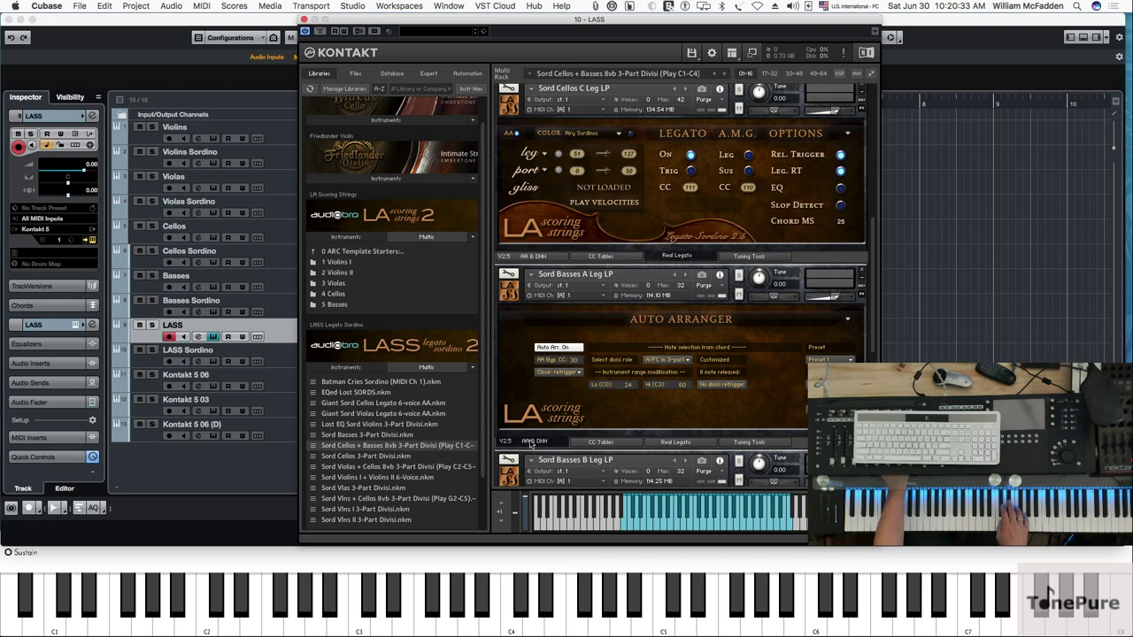
- On Sord Basses A's Real Legato tab, set COLOR to Airy Sordinos
{"action": "left_click", "coordinate": [674, 444]}
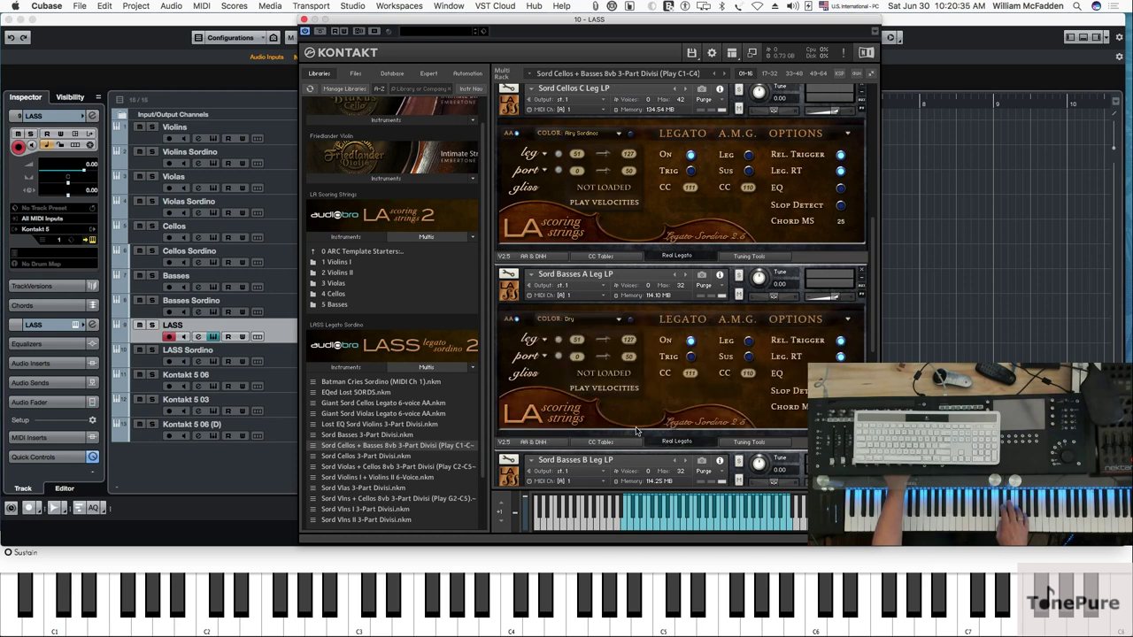
{"action": "left_click", "coordinate": [582, 321]}
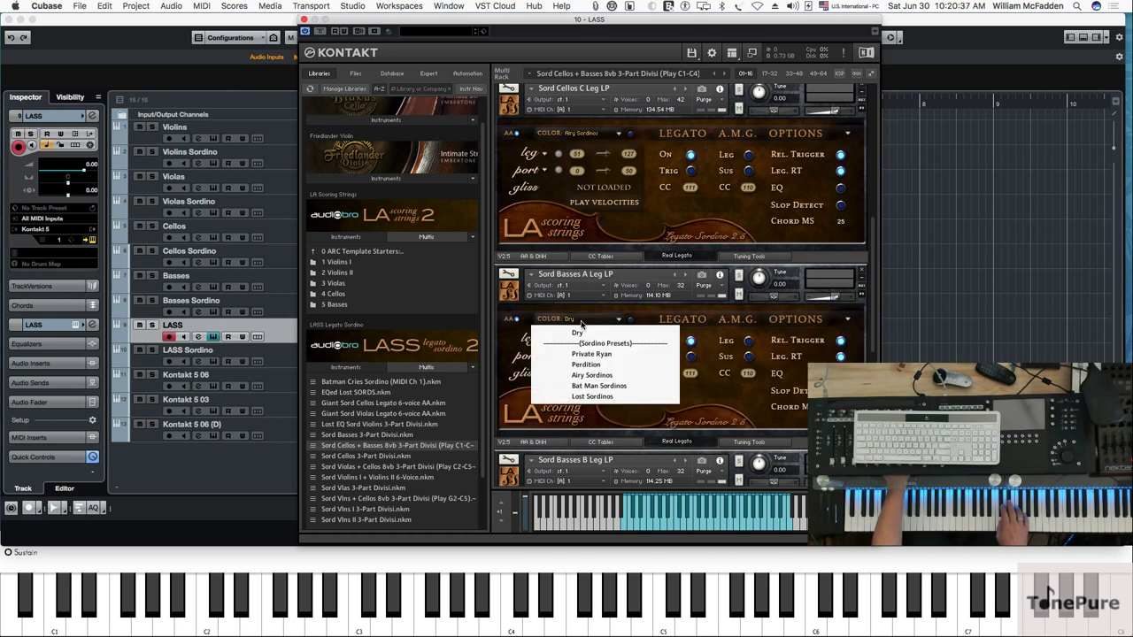
{"action": "left_click", "coordinate": [585, 380]}
{"action": "scroll", "coordinate": [600, 344], "scroll_direction": "down", "scroll_amount": 3}
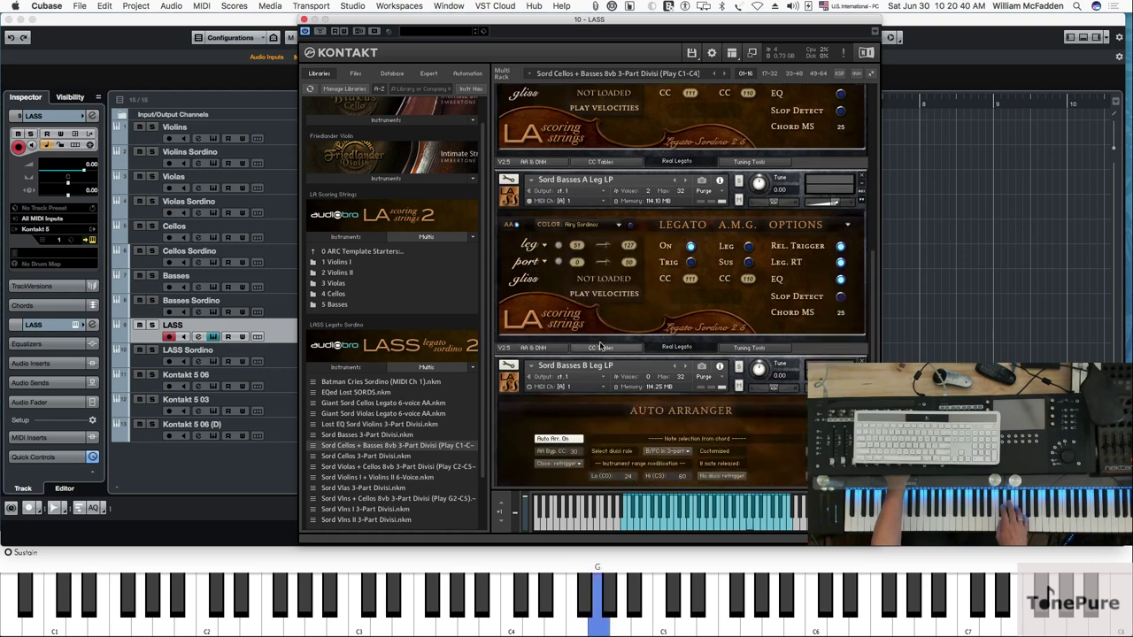
{"action": "scroll", "coordinate": [600, 343], "scroll_direction": "up", "scroll_amount": 1}
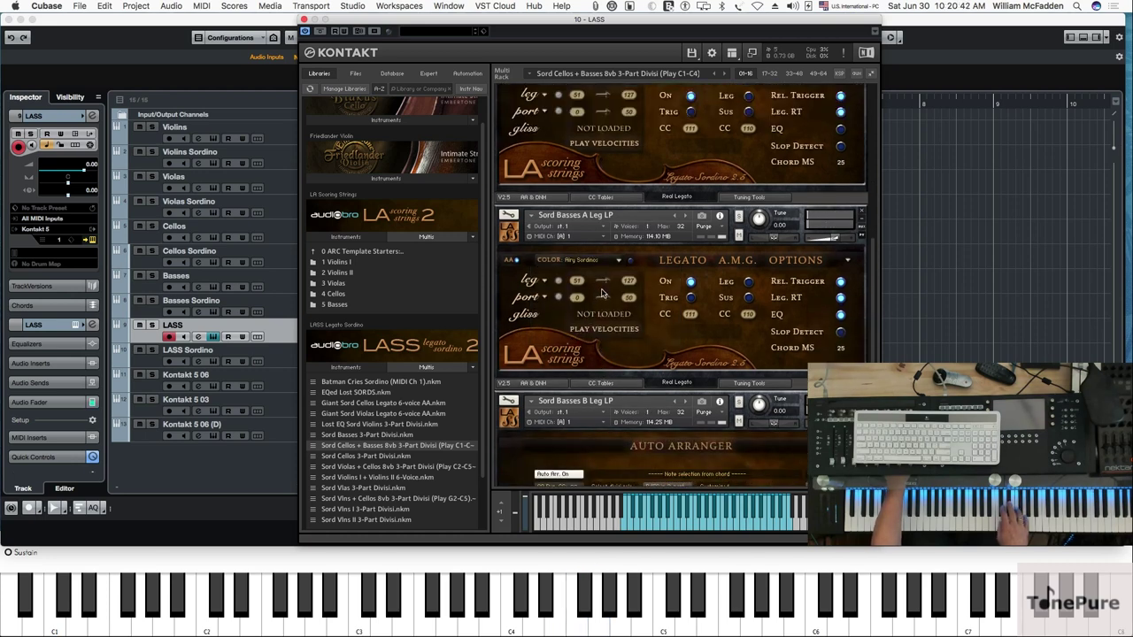
{"action": "scroll", "coordinate": [602, 291], "scroll_direction": "down", "scroll_amount": 1}
{"action": "scroll", "coordinate": [605, 290], "scroll_direction": "down", "scroll_amount": 1}
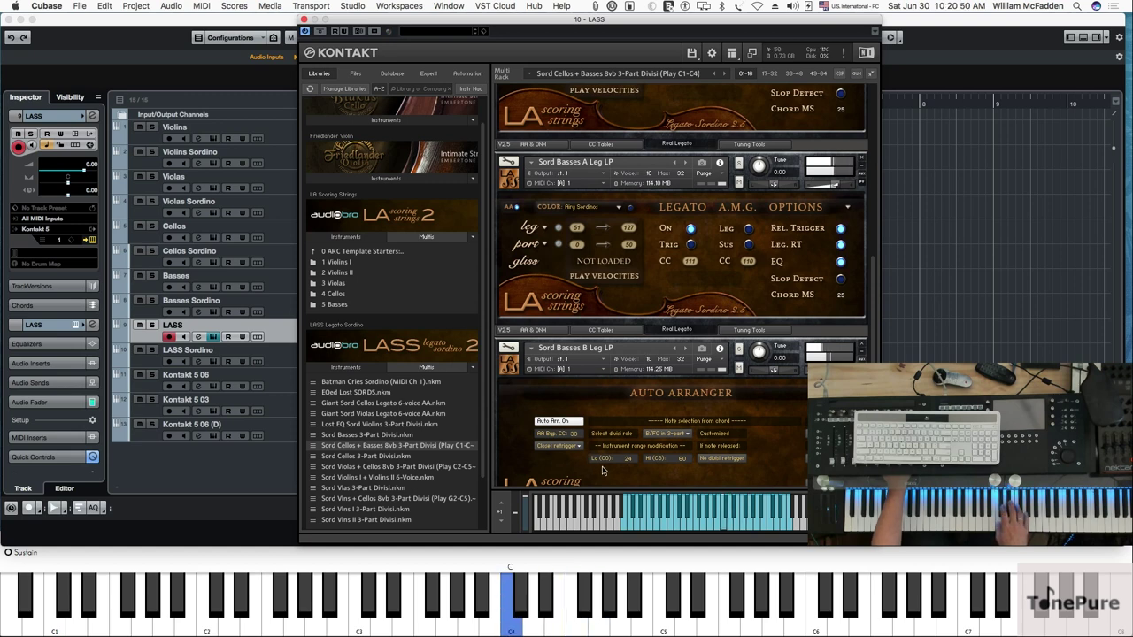
{"action": "scroll", "coordinate": [588, 411], "scroll_direction": "down", "scroll_amount": 2}
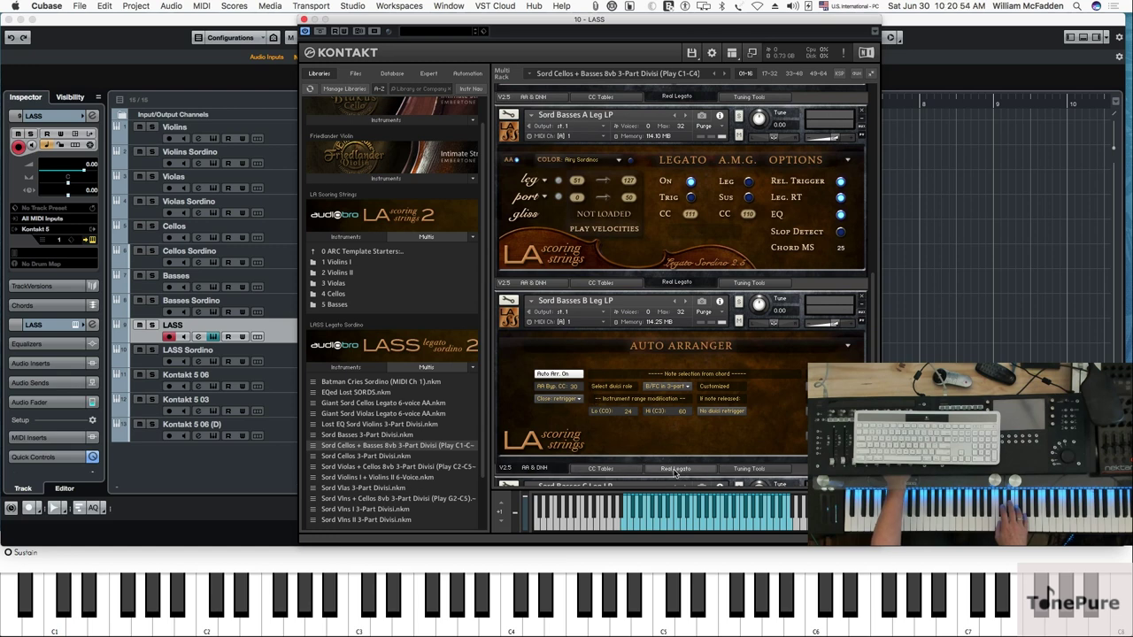
- On Sord Basses B's Real Legato tab, set COLOR to Airy Sordinos
{"action": "left_click", "coordinate": [676, 468]}
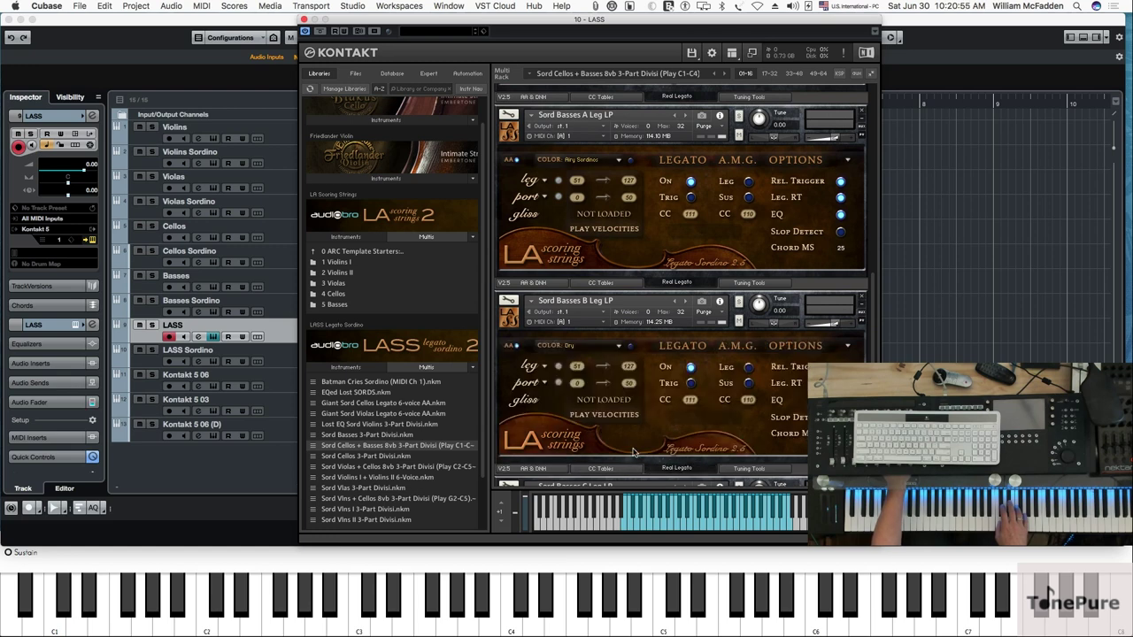
{"action": "left_click", "coordinate": [579, 345]}
{"action": "left_click", "coordinate": [583, 403]}
{"action": "scroll", "coordinate": [620, 241], "scroll_direction": "up", "scroll_amount": 2}
{"action": "scroll", "coordinate": [620, 240], "scroll_direction": "up", "scroll_amount": 5}
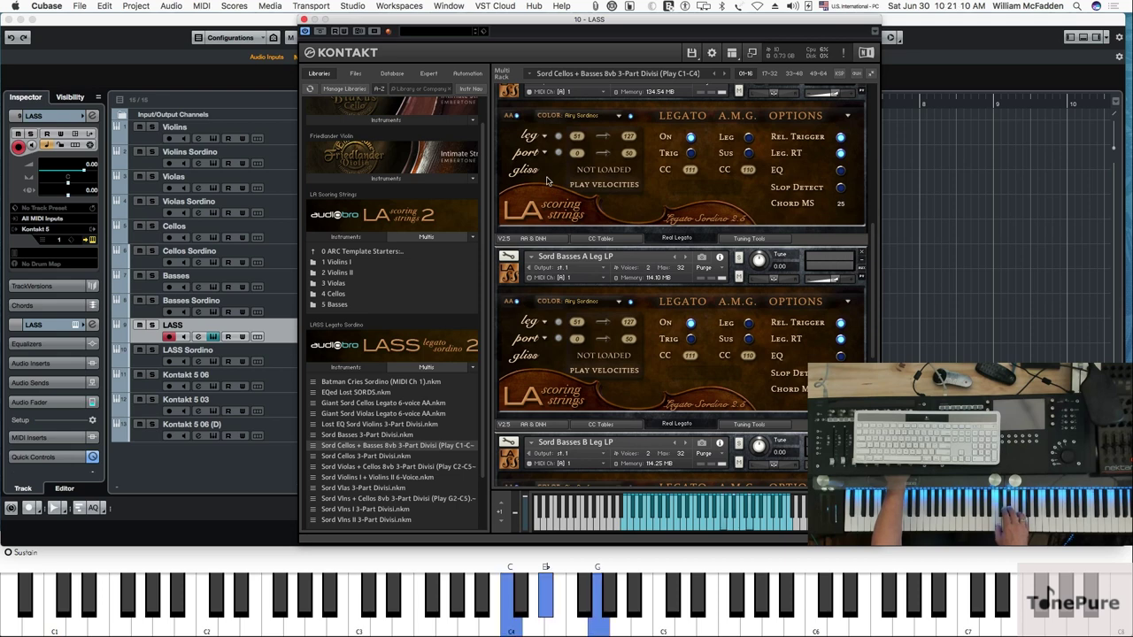
- Set Sord Basses C's Real Legato COLOR to Airy Sordinos as well
{"action": "scroll", "coordinate": [567, 292], "scroll_direction": "down", "scroll_amount": 3}
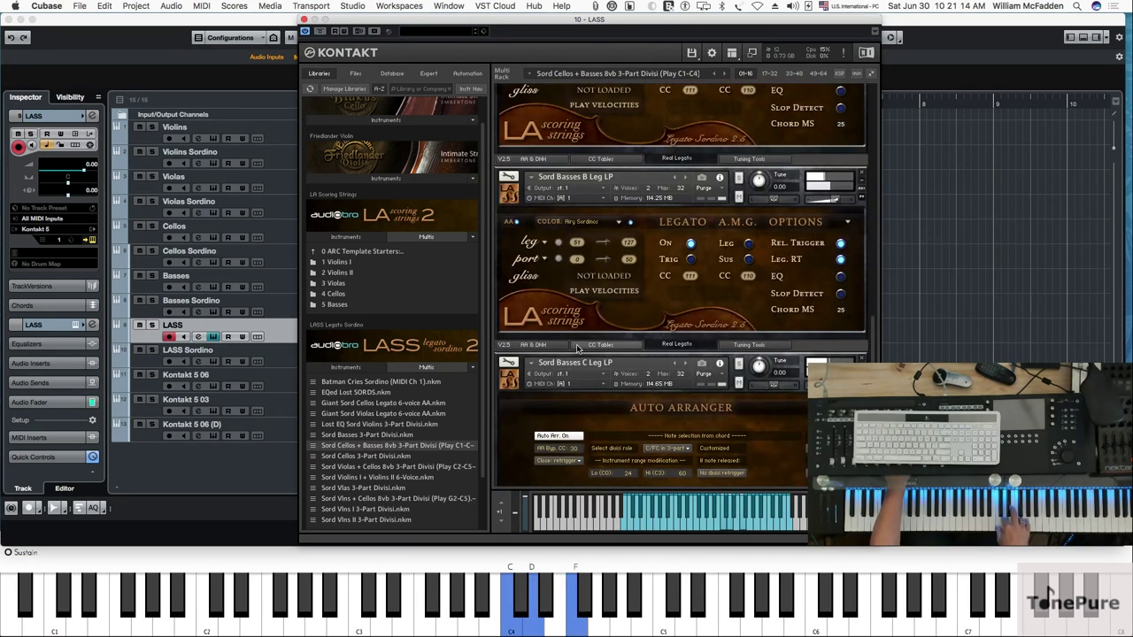
{"action": "scroll", "coordinate": [588, 431], "scroll_direction": "down", "scroll_amount": 1}
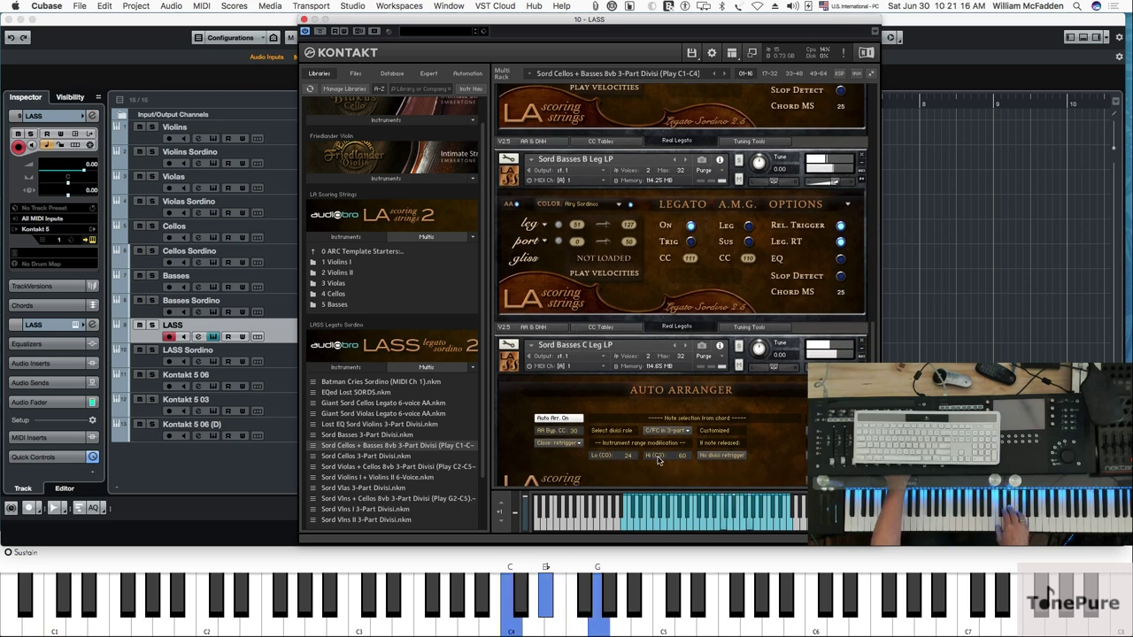
{"action": "scroll", "coordinate": [619, 475], "scroll_direction": "down", "scroll_amount": 1}
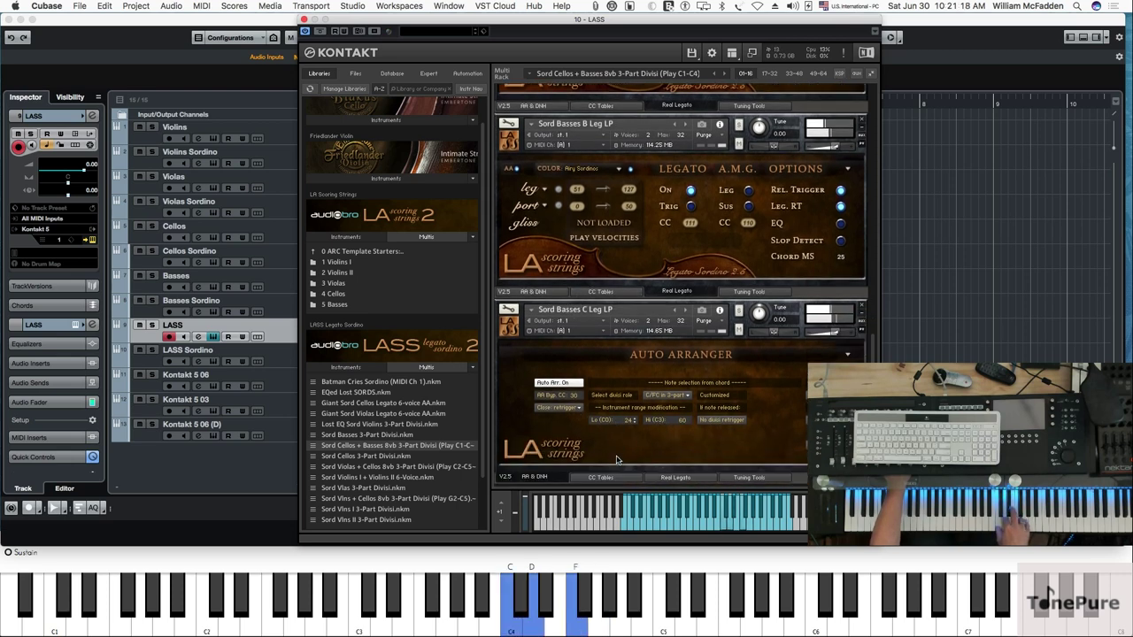
{"action": "left_click", "coordinate": [673, 478]}
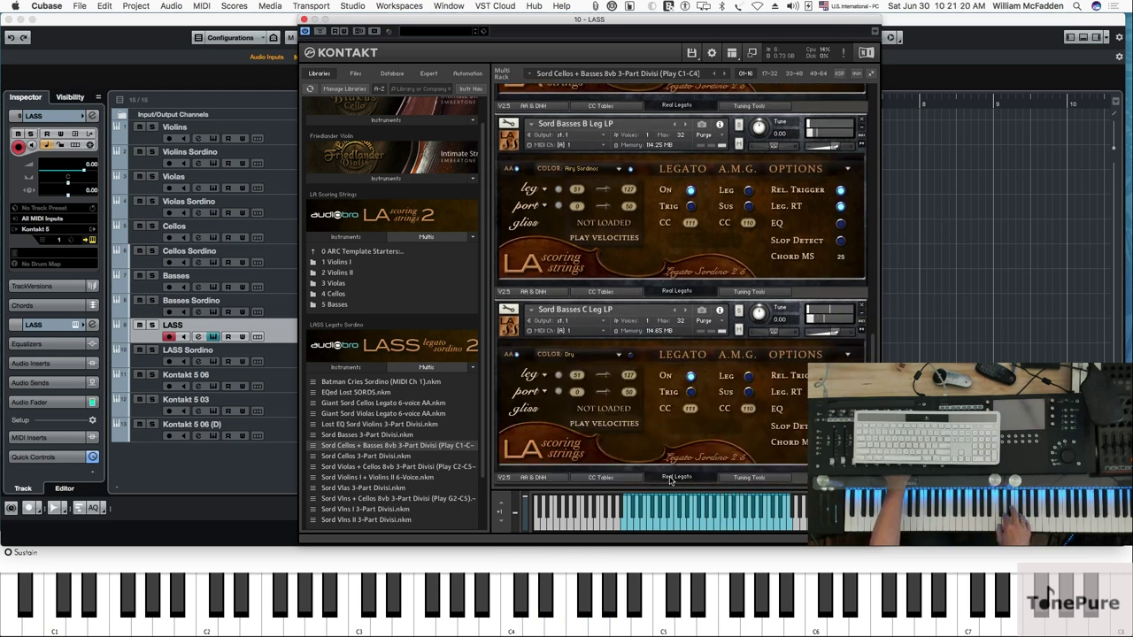
{"action": "left_click", "coordinate": [602, 356]}
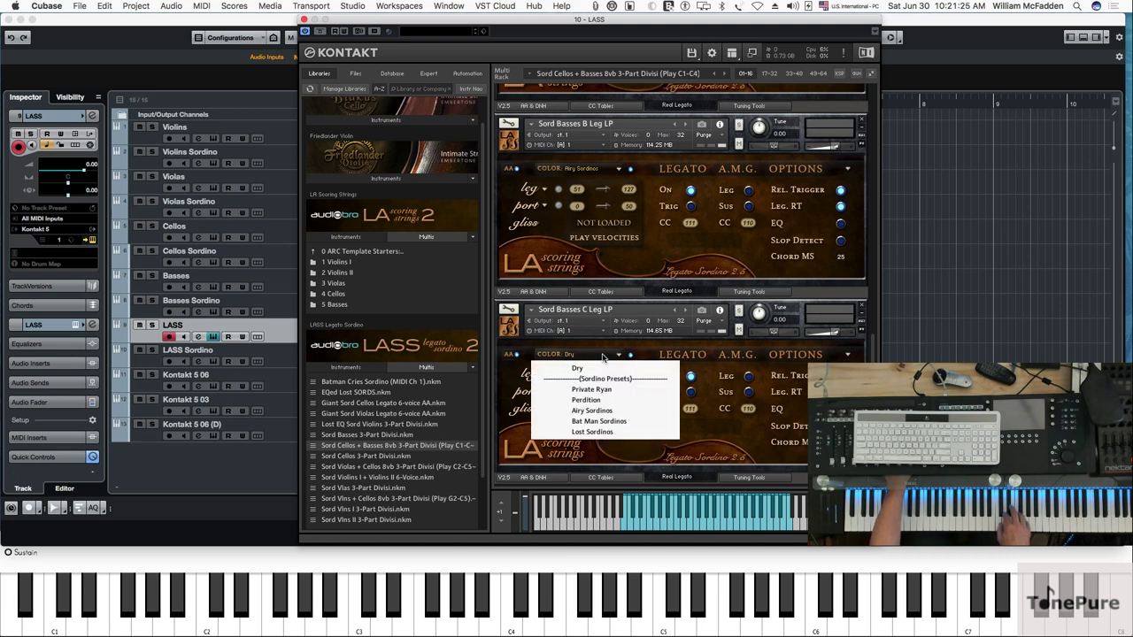
{"action": "left_click", "coordinate": [598, 411]}
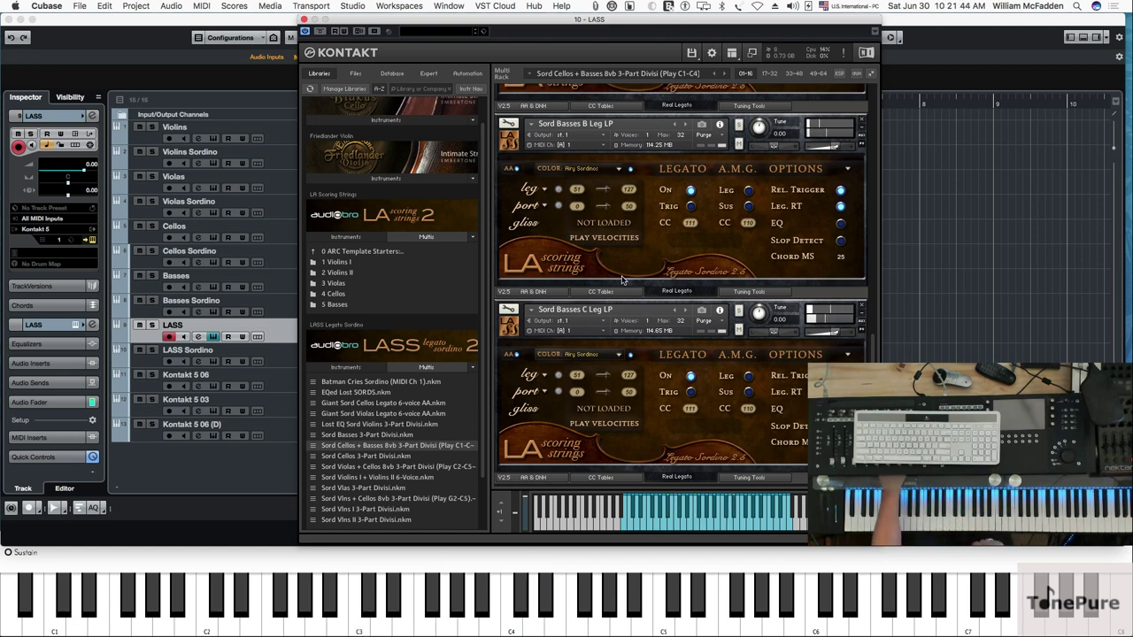
{"action": "scroll", "coordinate": [653, 240], "scroll_direction": "down", "scroll_amount": 3}
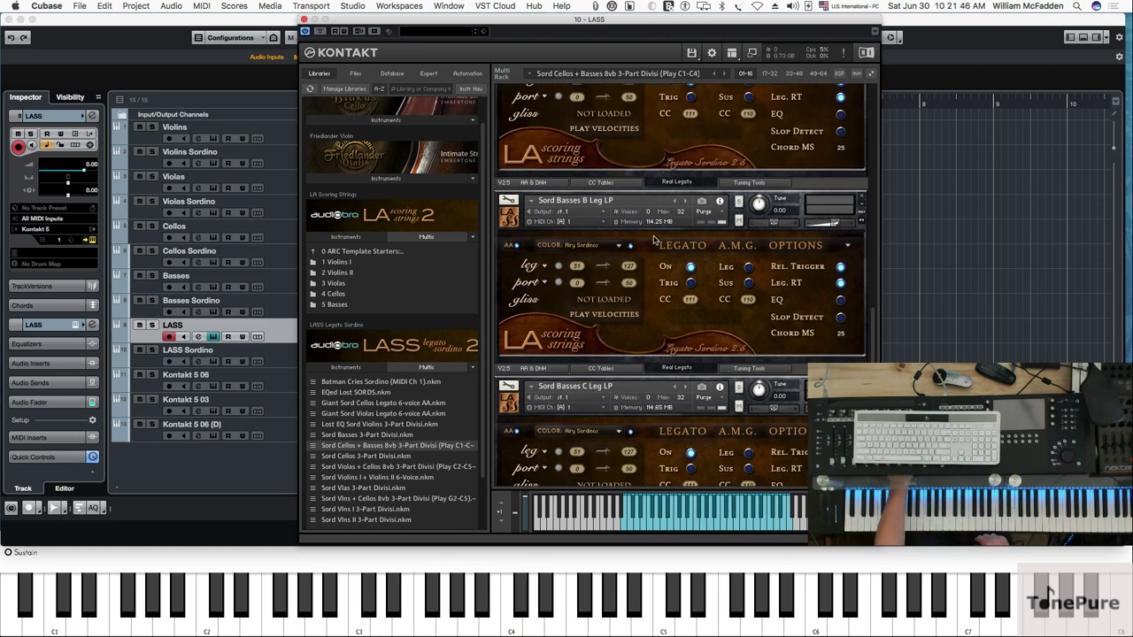
{"action": "scroll", "coordinate": [653, 240], "scroll_direction": "up", "scroll_amount": 15}
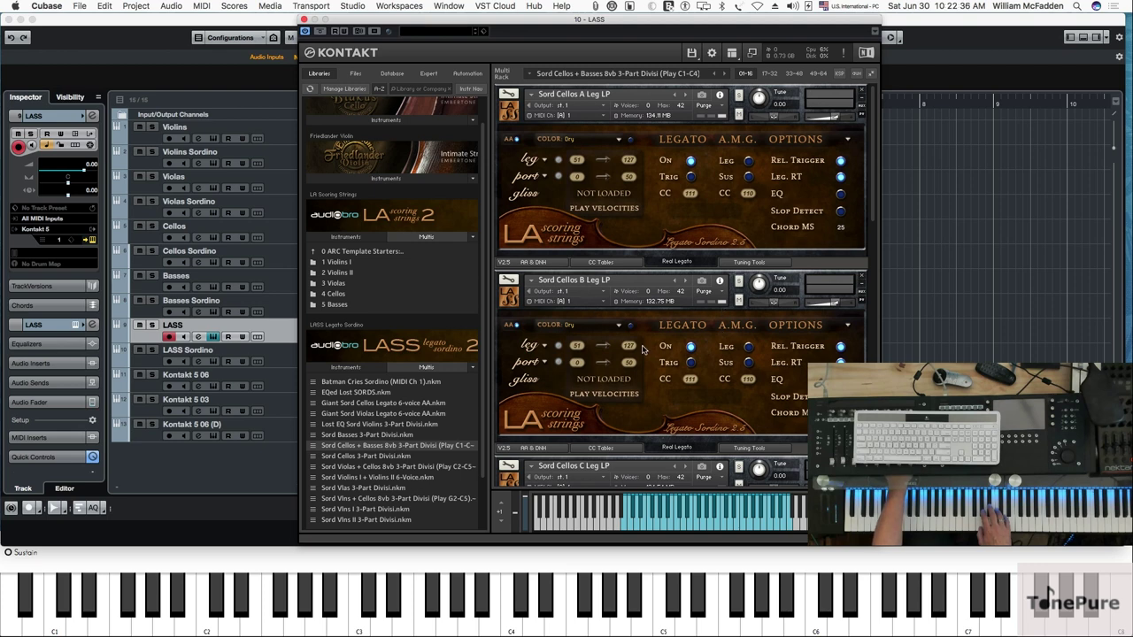
{"action": "scroll", "coordinate": [633, 343], "scroll_direction": "down", "scroll_amount": 3}
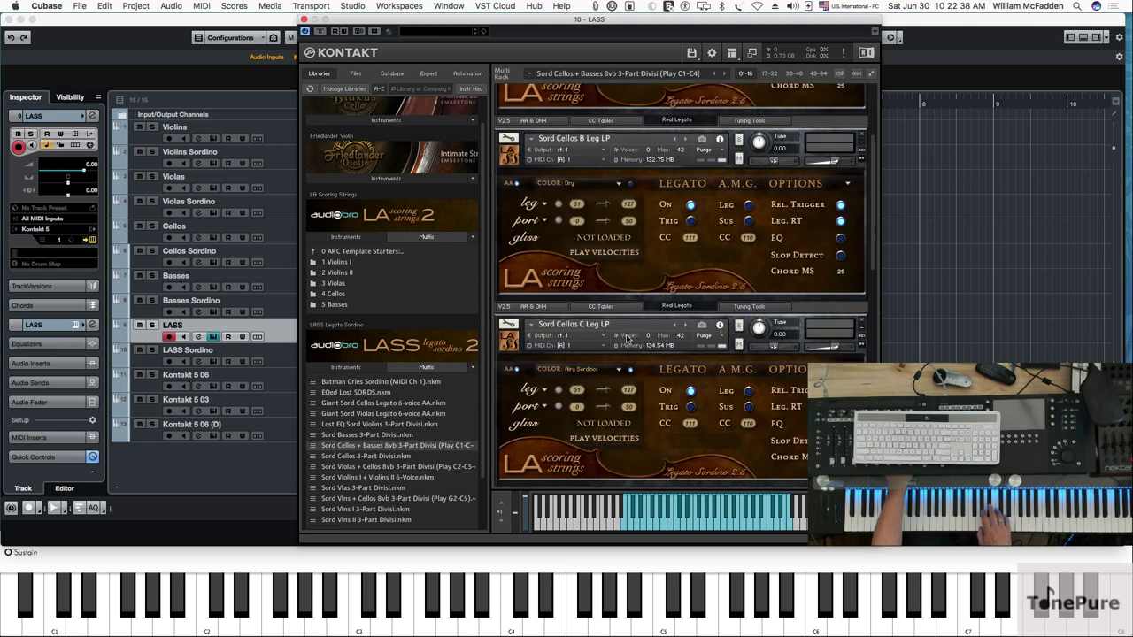
{"action": "scroll", "coordinate": [625, 338], "scroll_direction": "down", "scroll_amount": 7}
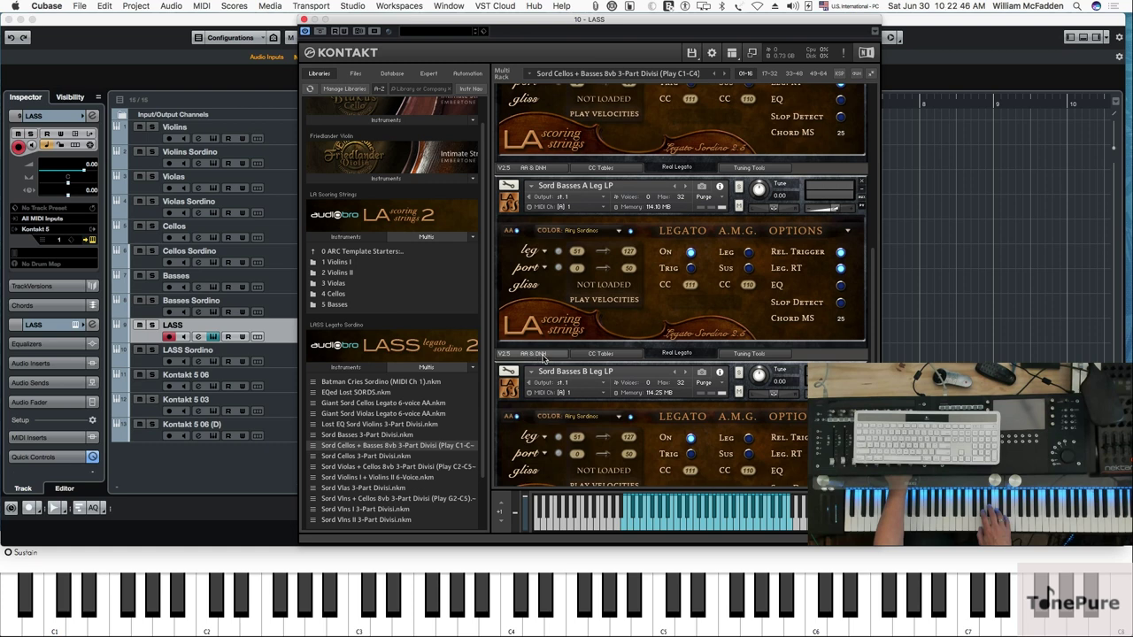
- In Sord Basses A's Auto Arranger expert options, try Same octave, then set Change note back to -1 octave
{"action": "left_click", "coordinate": [534, 353]}
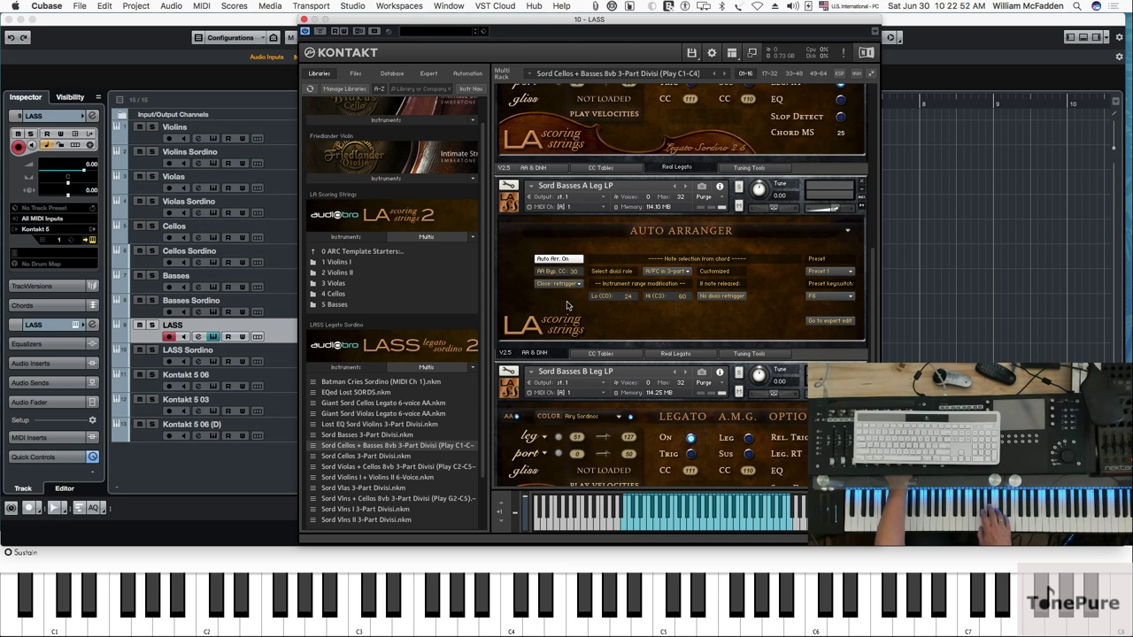
{"action": "left_click", "coordinate": [830, 321]}
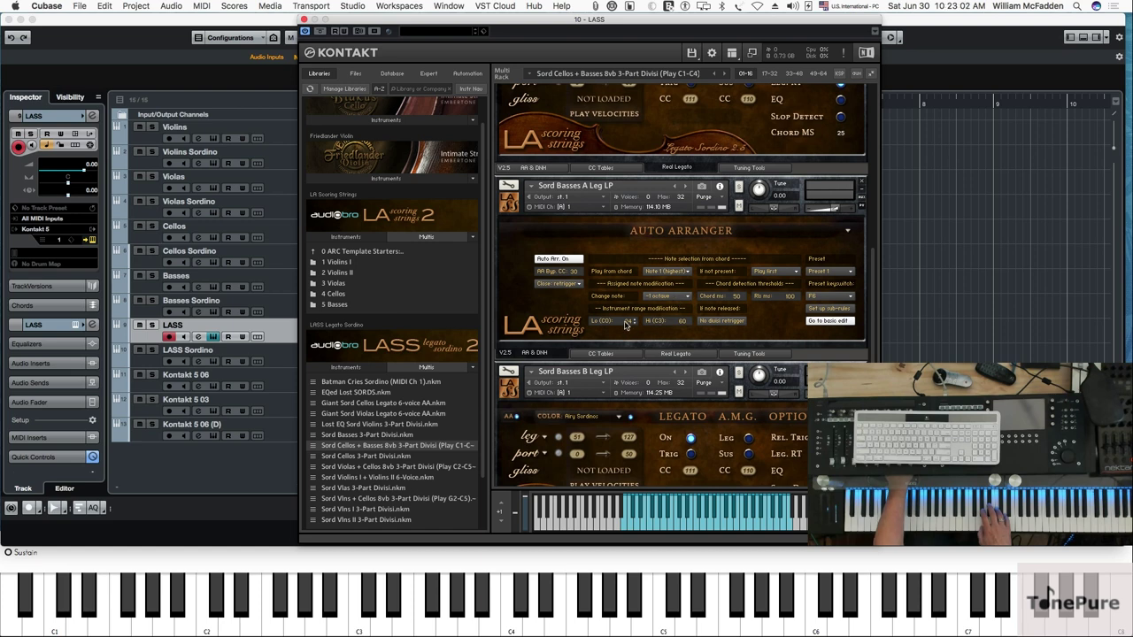
{"action": "left_click", "coordinate": [656, 297]}
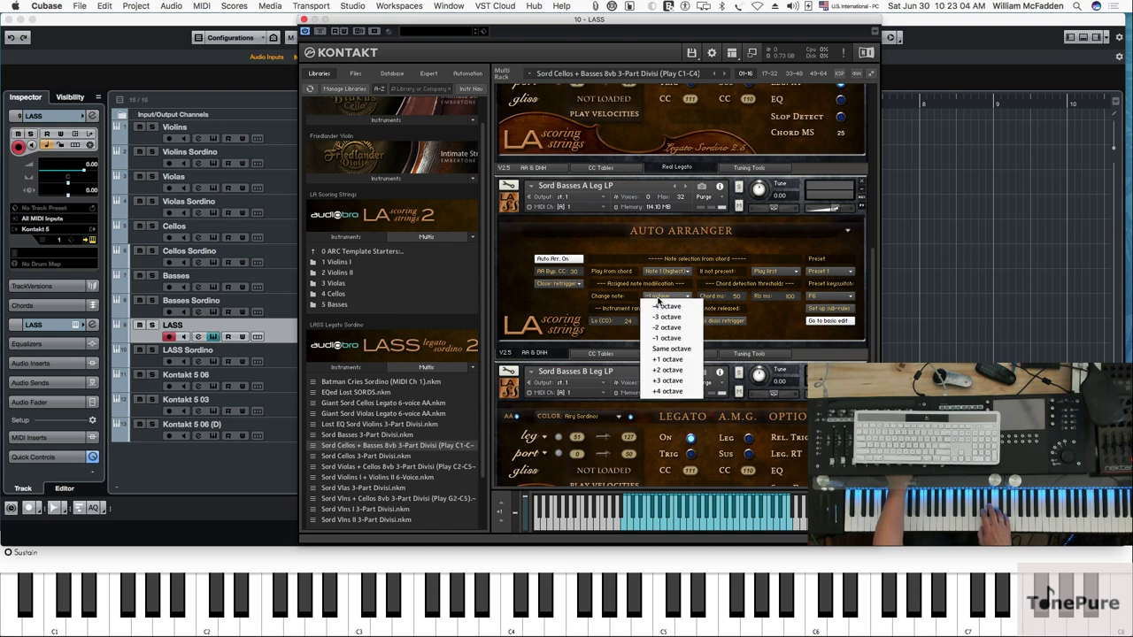
{"action": "left_click", "coordinate": [659, 349]}
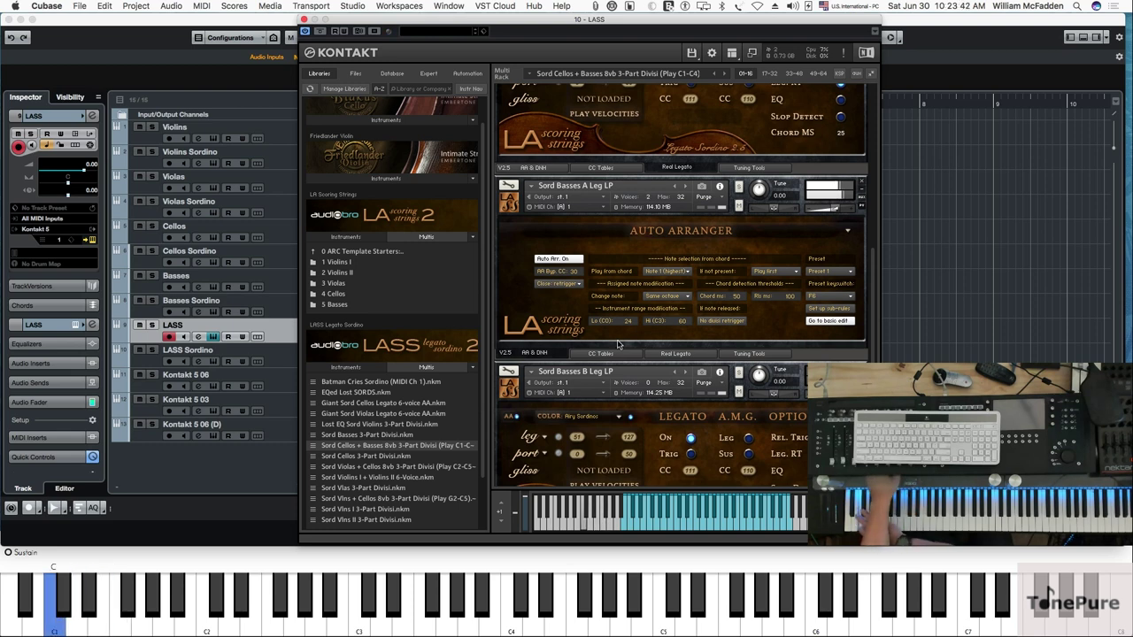
{"action": "left_click", "coordinate": [666, 299]}
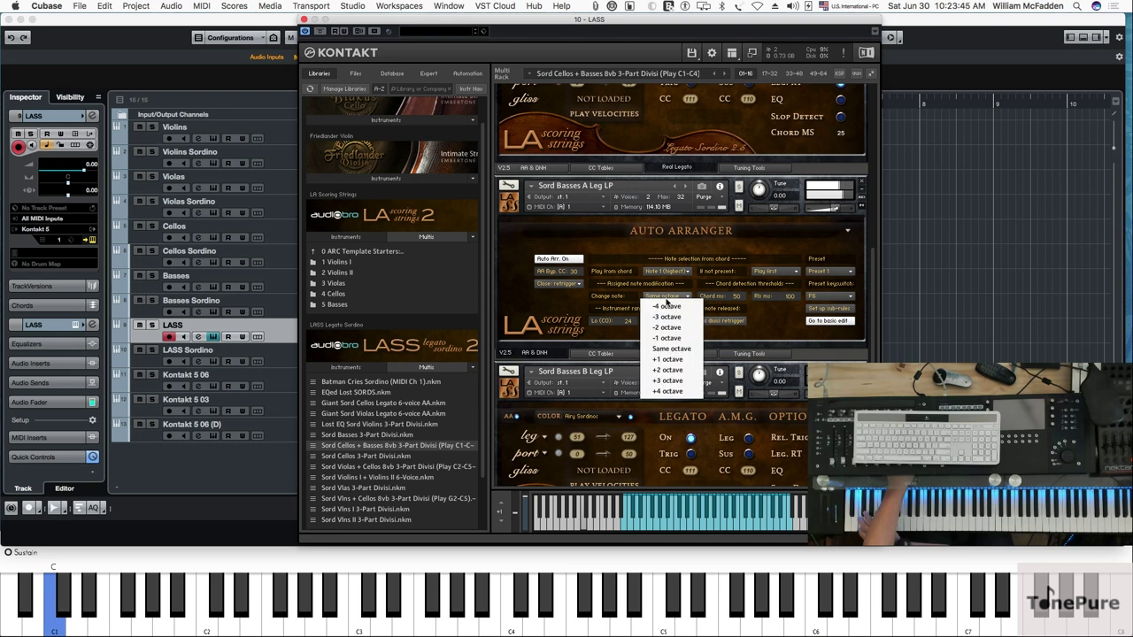
{"action": "left_click", "coordinate": [669, 340]}
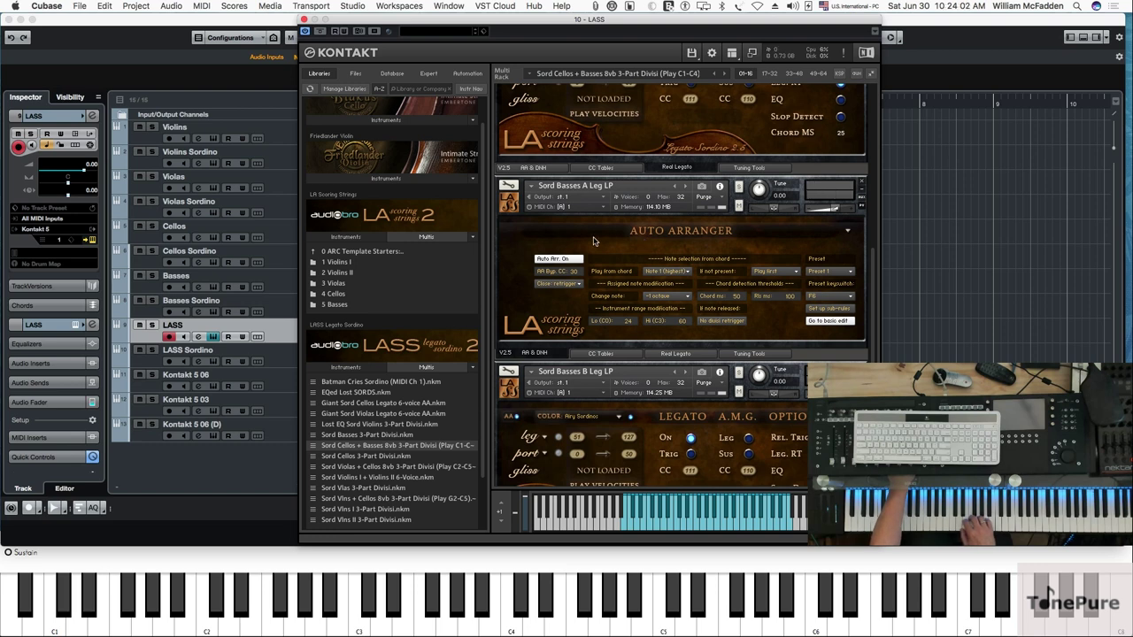
{"action": "scroll", "coordinate": [602, 248], "scroll_direction": "up", "scroll_amount": 4}
{"action": "scroll", "coordinate": [613, 255], "scroll_direction": "up", "scroll_amount": 1}
{"action": "scroll", "coordinate": [615, 266], "scroll_direction": "down", "scroll_amount": 4}
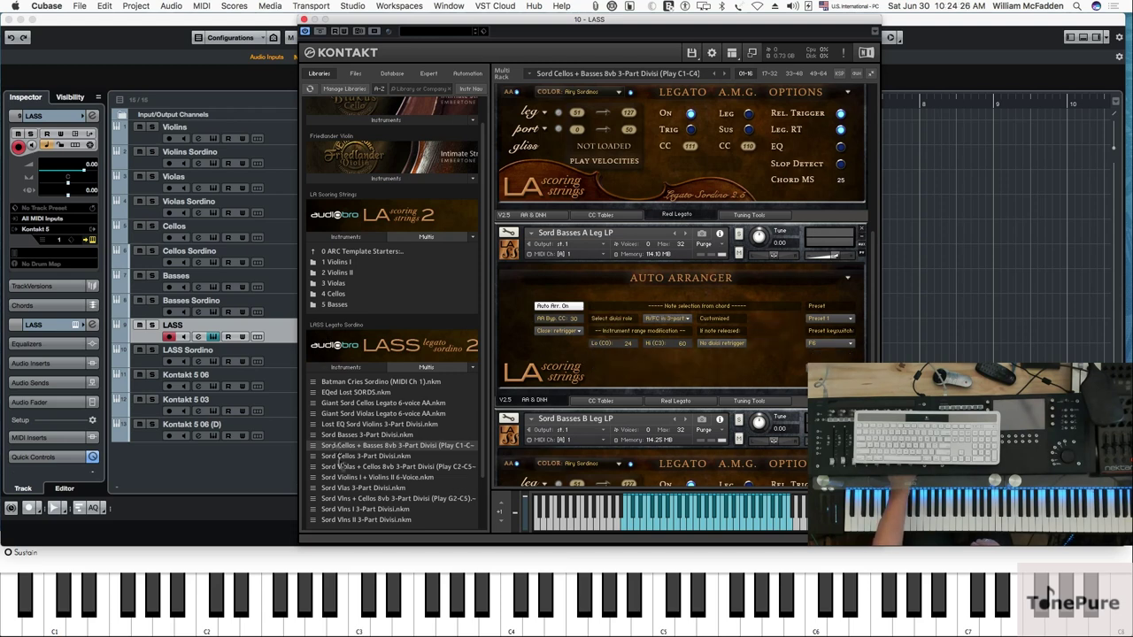
{"action": "scroll", "coordinate": [356, 460], "scroll_direction": "down", "scroll_amount": 1}
{"action": "scroll", "coordinate": [356, 460], "scroll_direction": "down", "scroll_amount": 1}
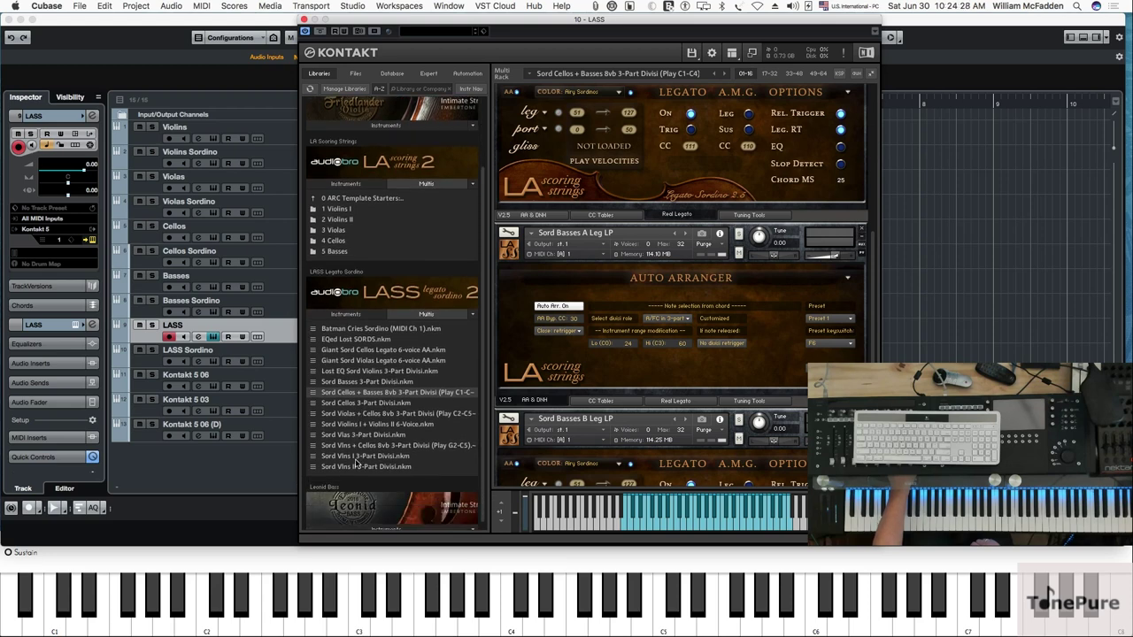